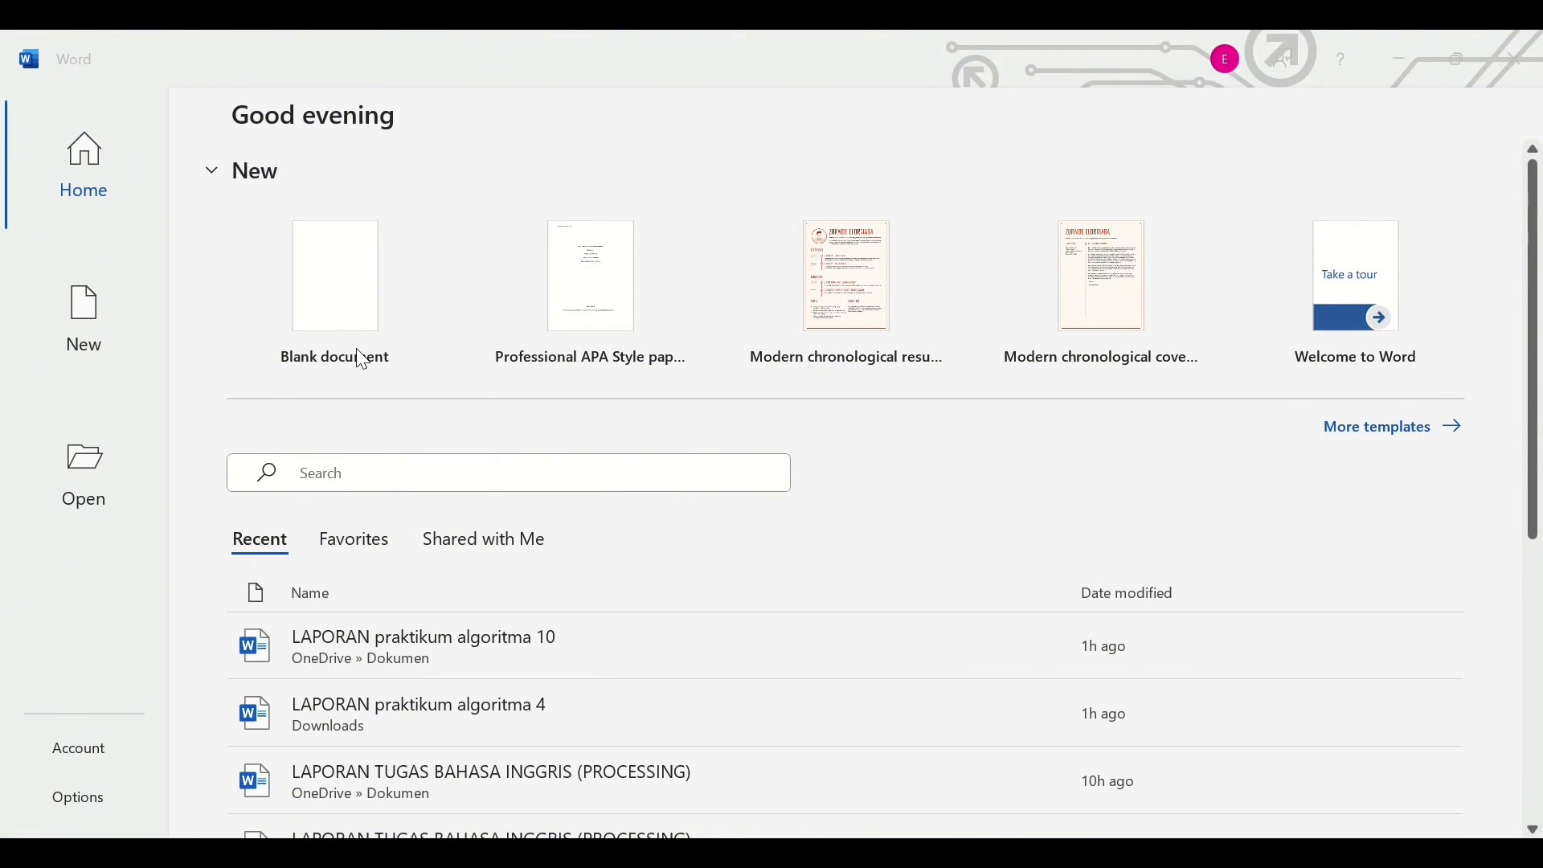
- Create a new blank document from the Word start screen
click(331, 281)
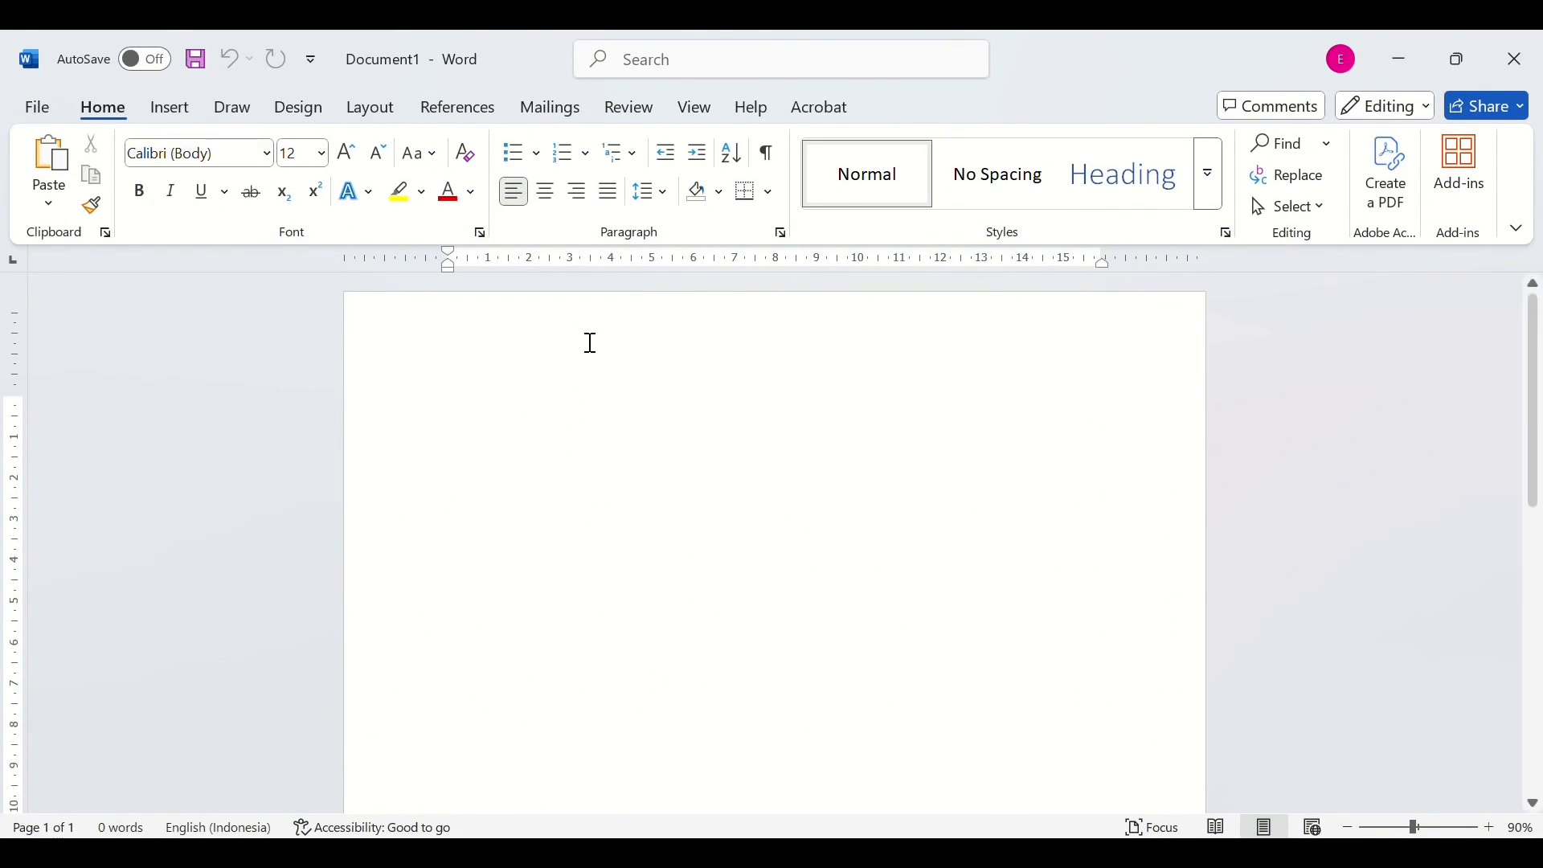
- Set the typing font to Times New Roman at size 12
click(265, 156)
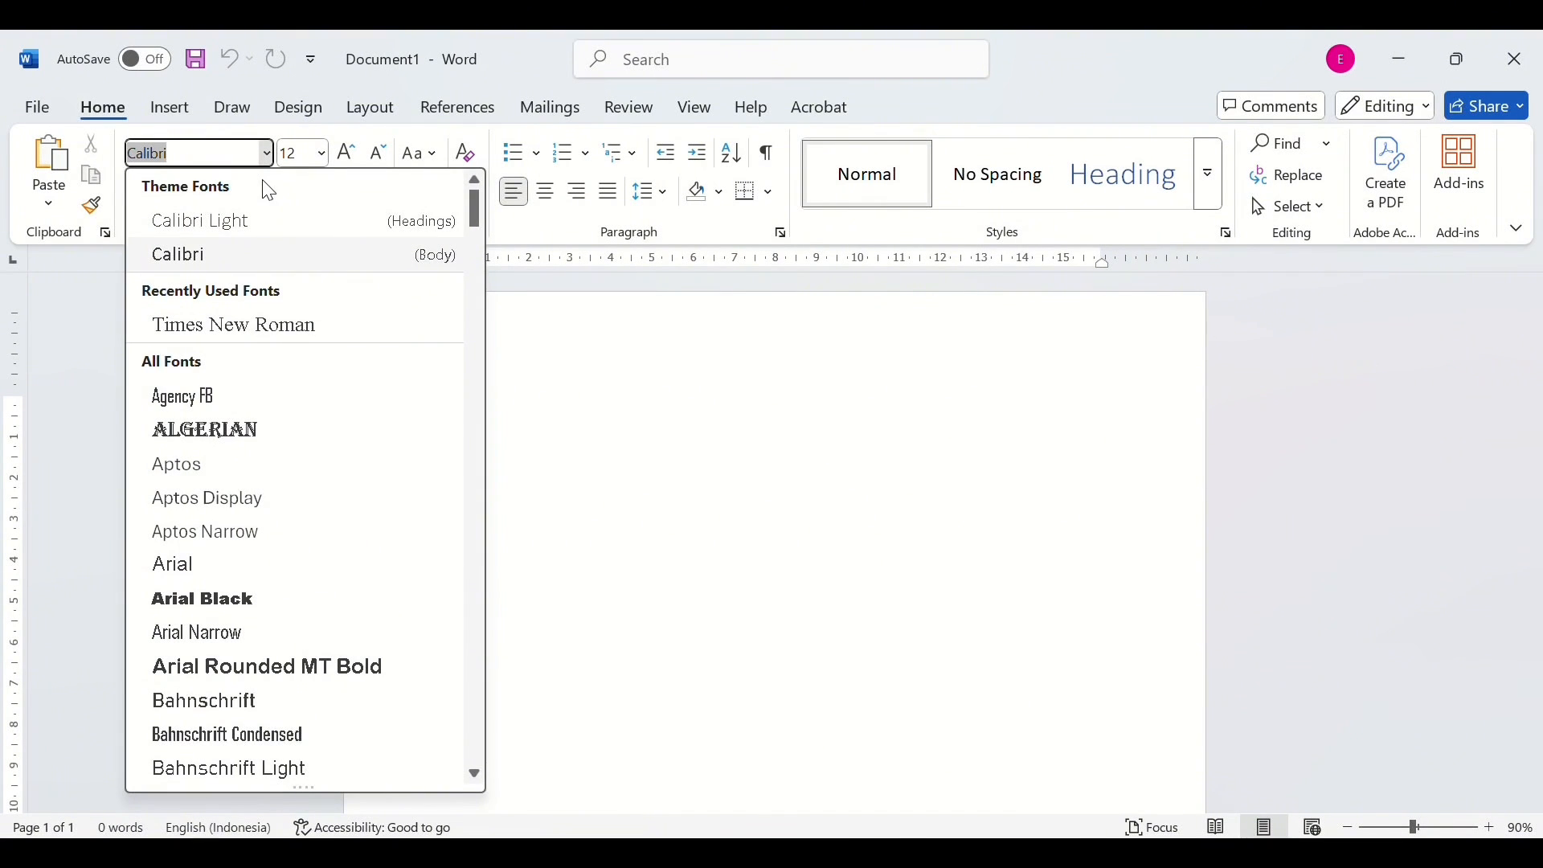
scroll(266, 591, down, 9)
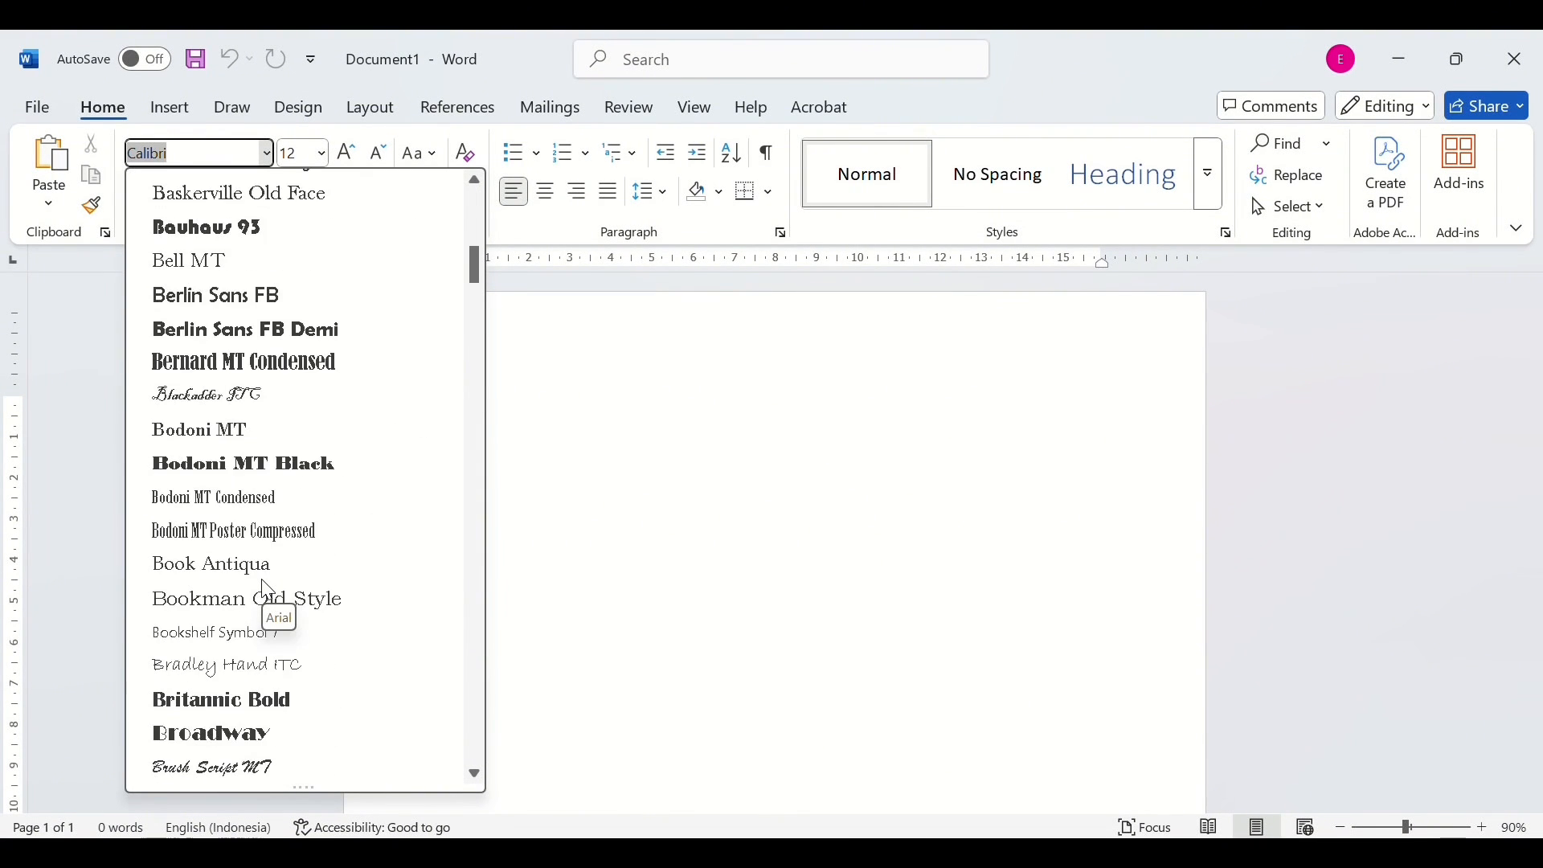
scroll(268, 591, down, 12)
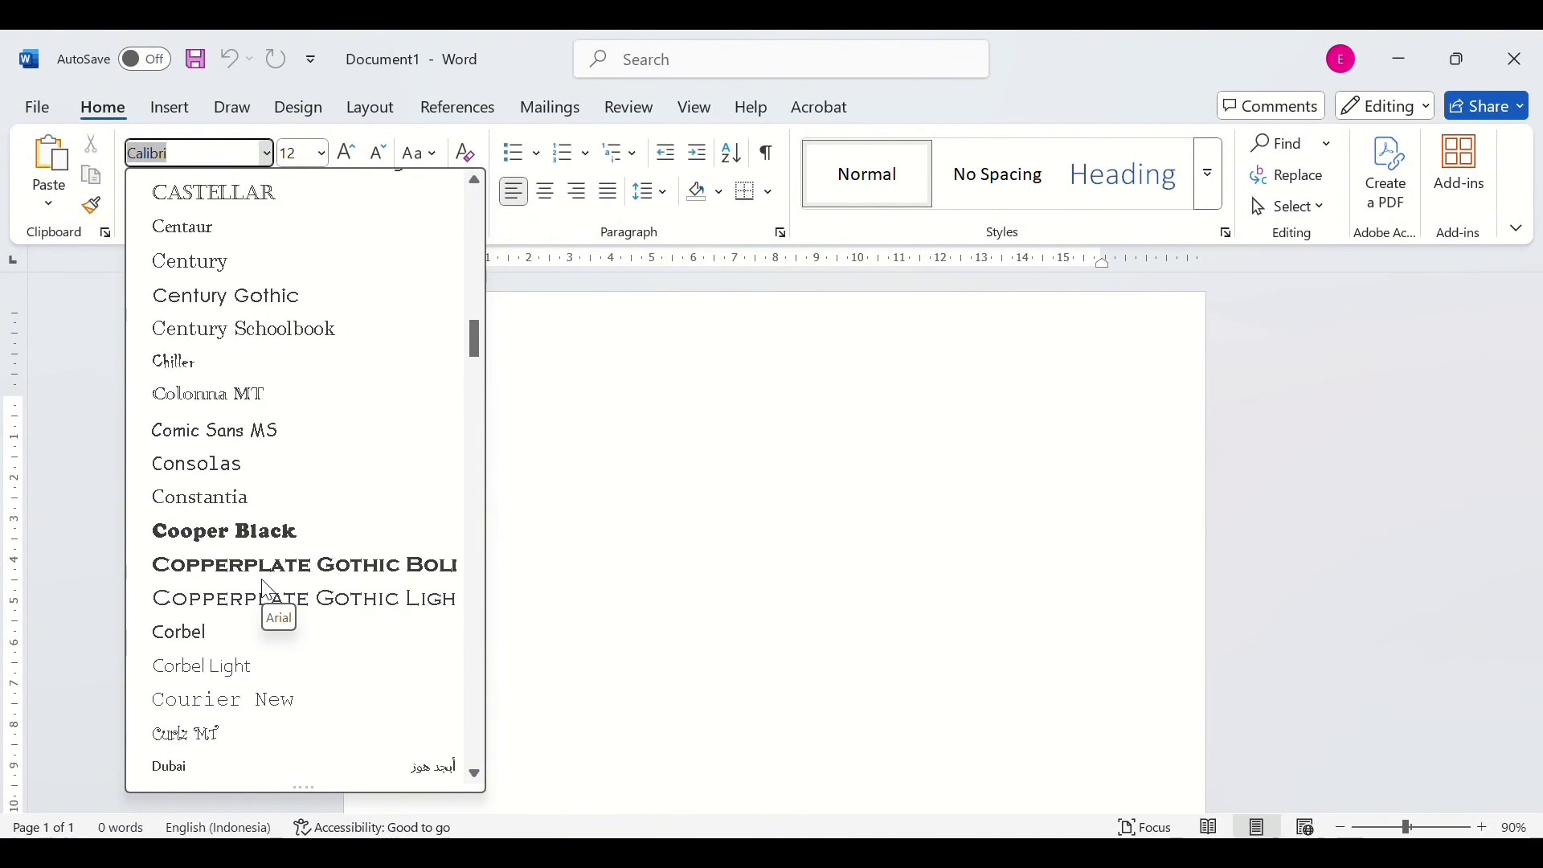
scroll(268, 590, down, 15)
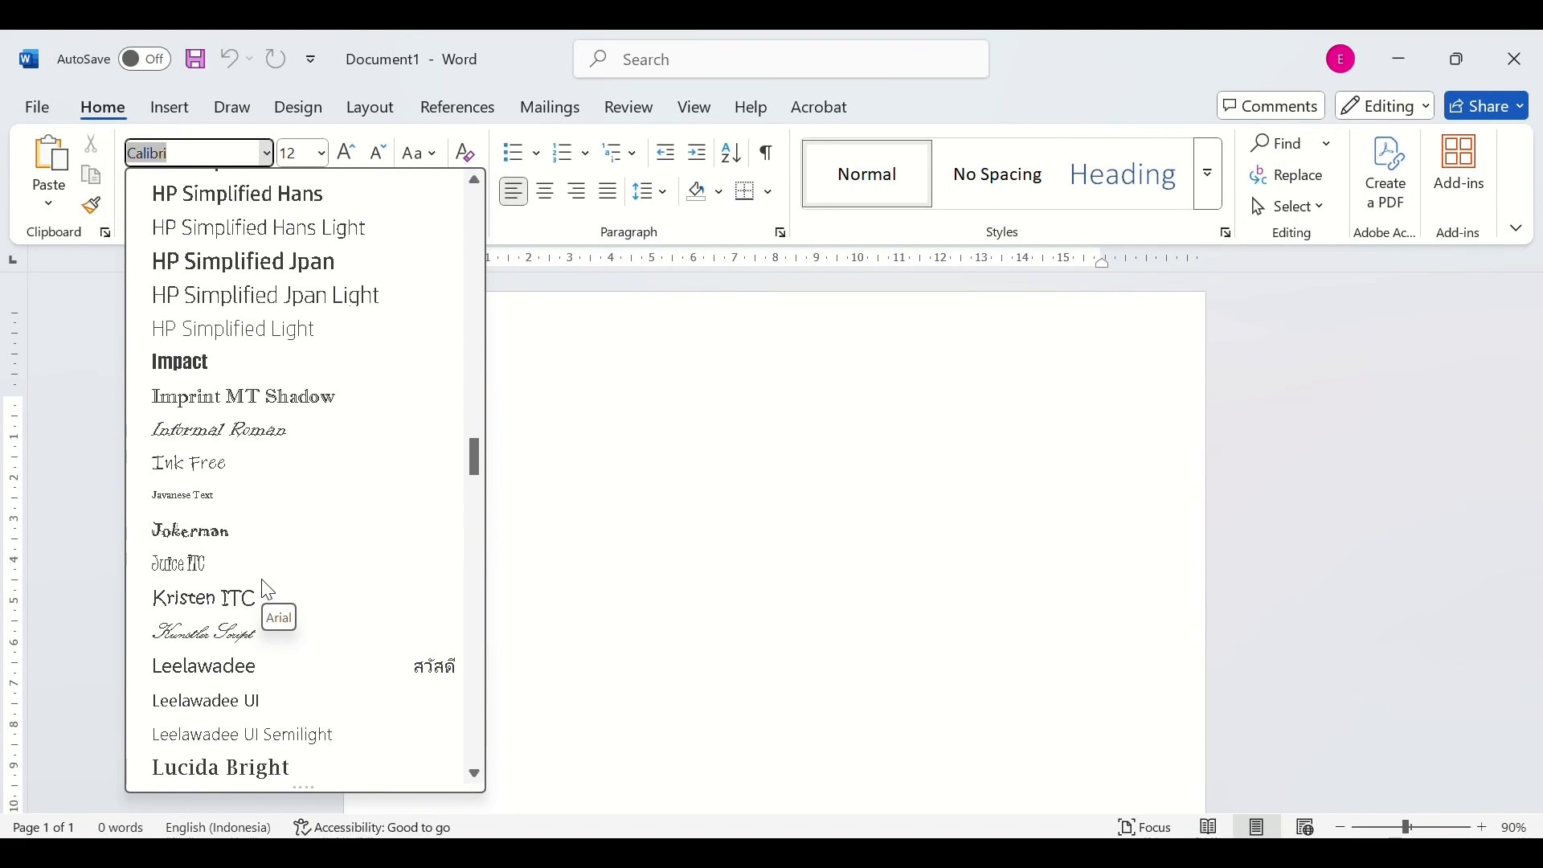
scroll(268, 591, down, 20)
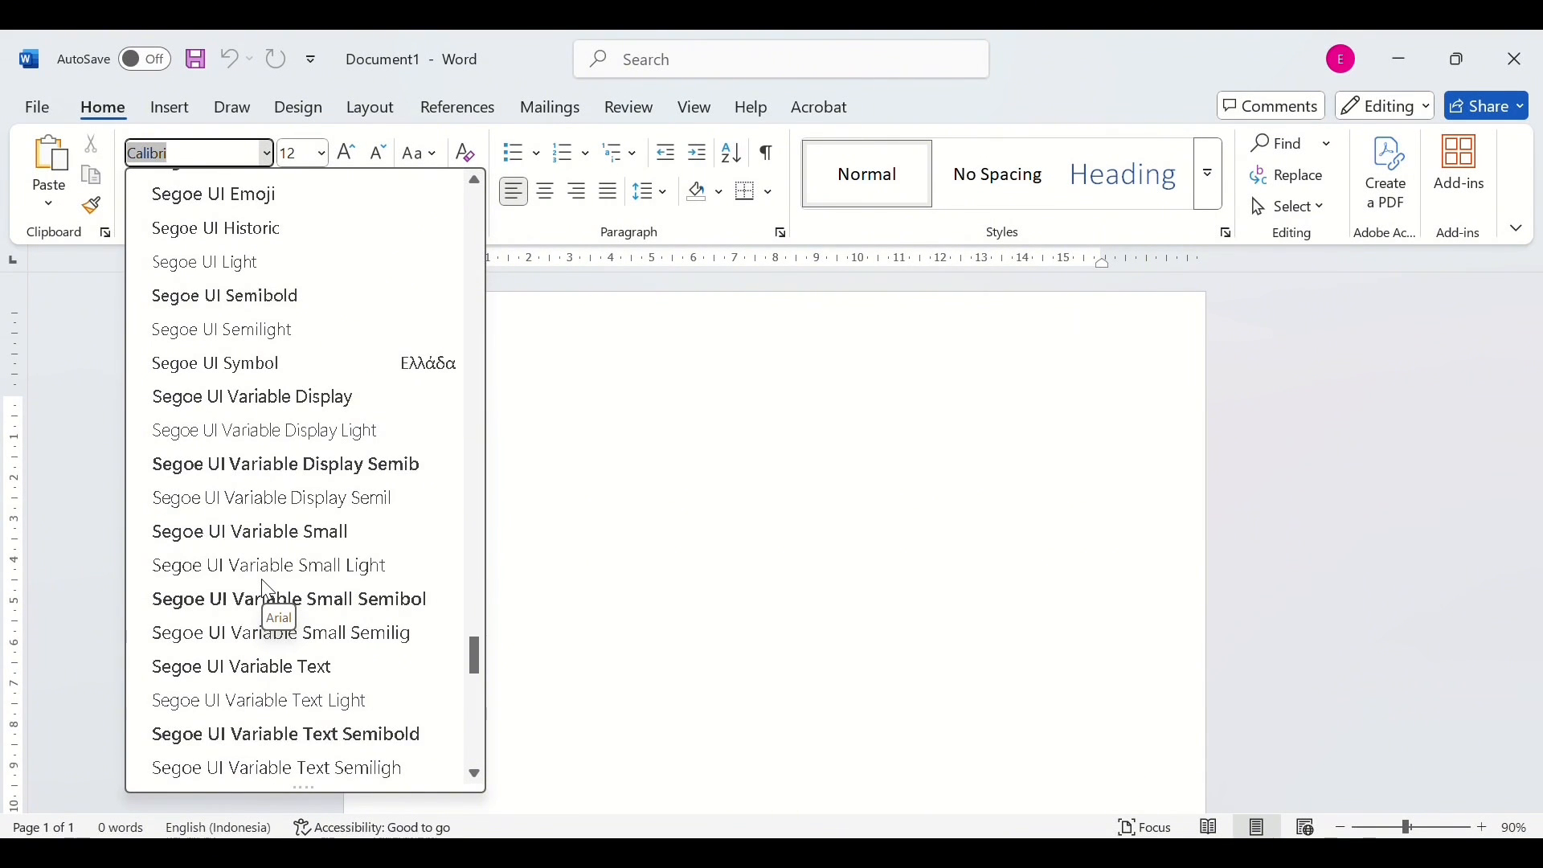
scroll(267, 590, up, 20)
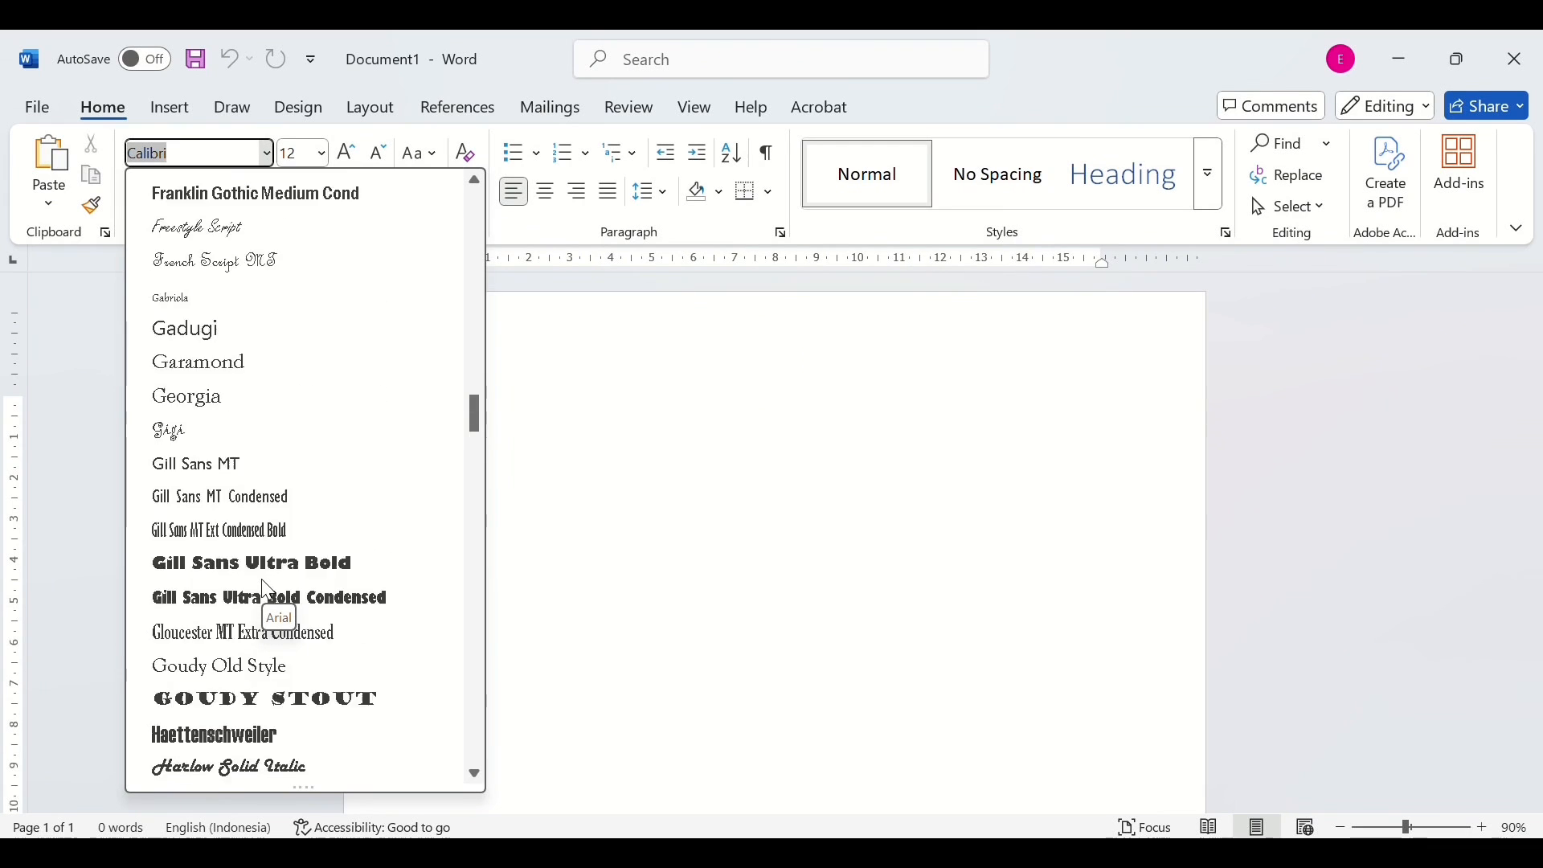
scroll(264, 583, up, 20)
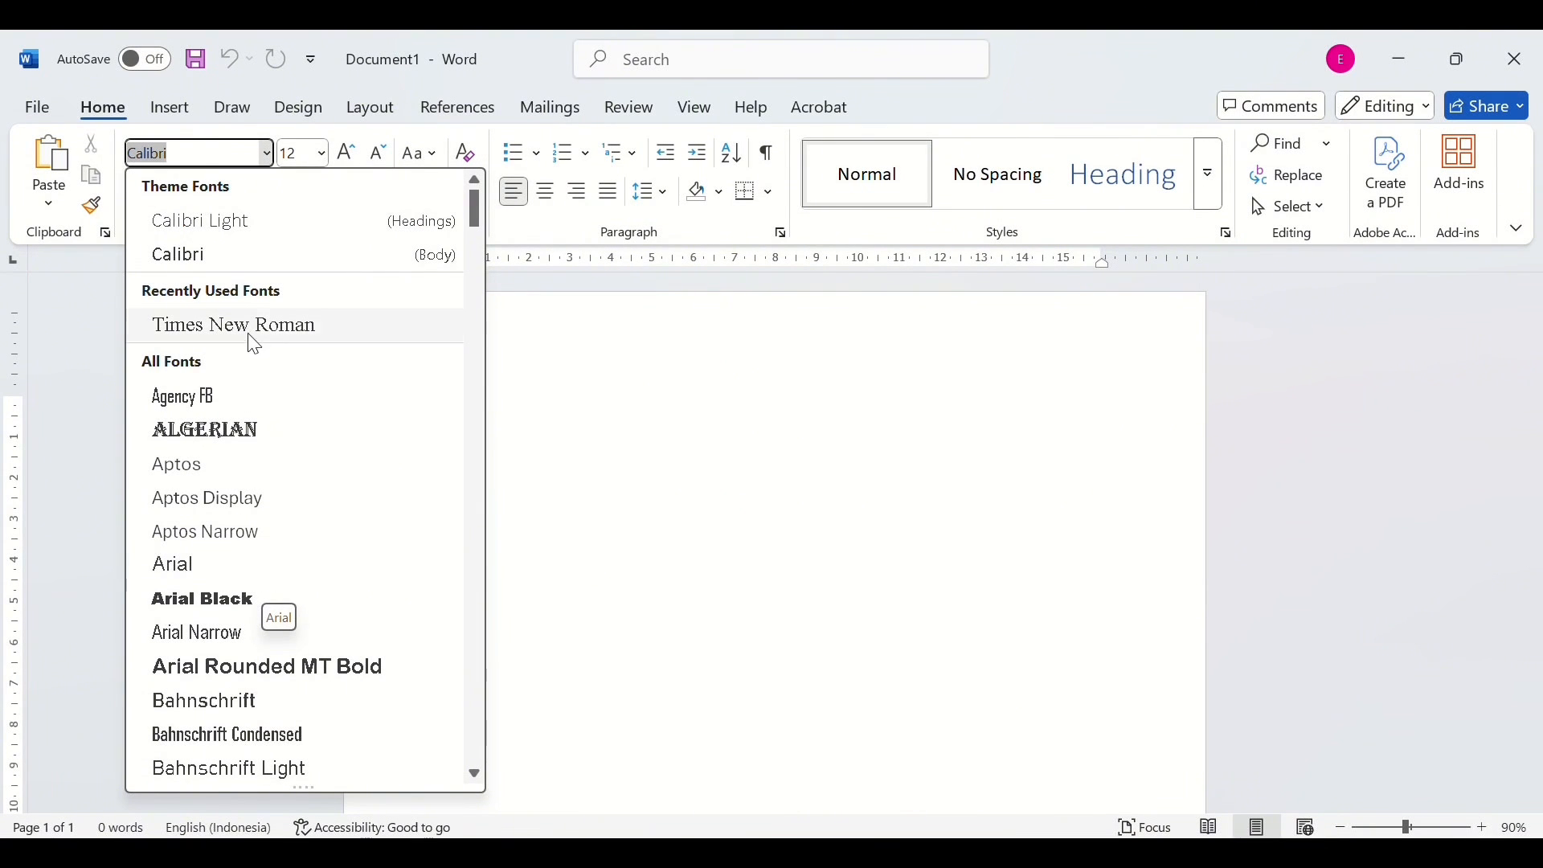
click(278, 332)
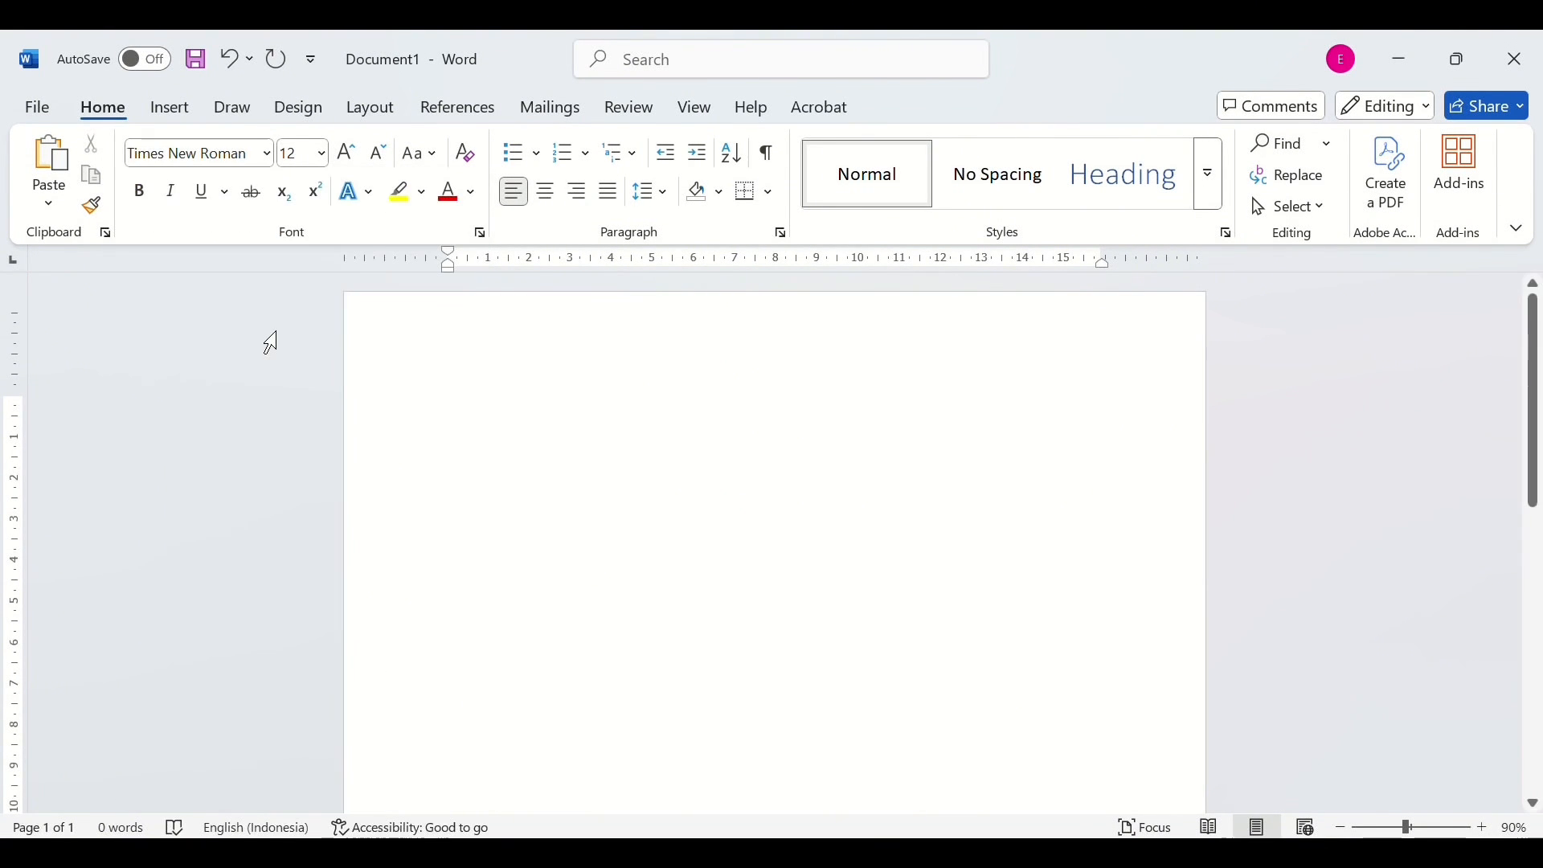
click(322, 153)
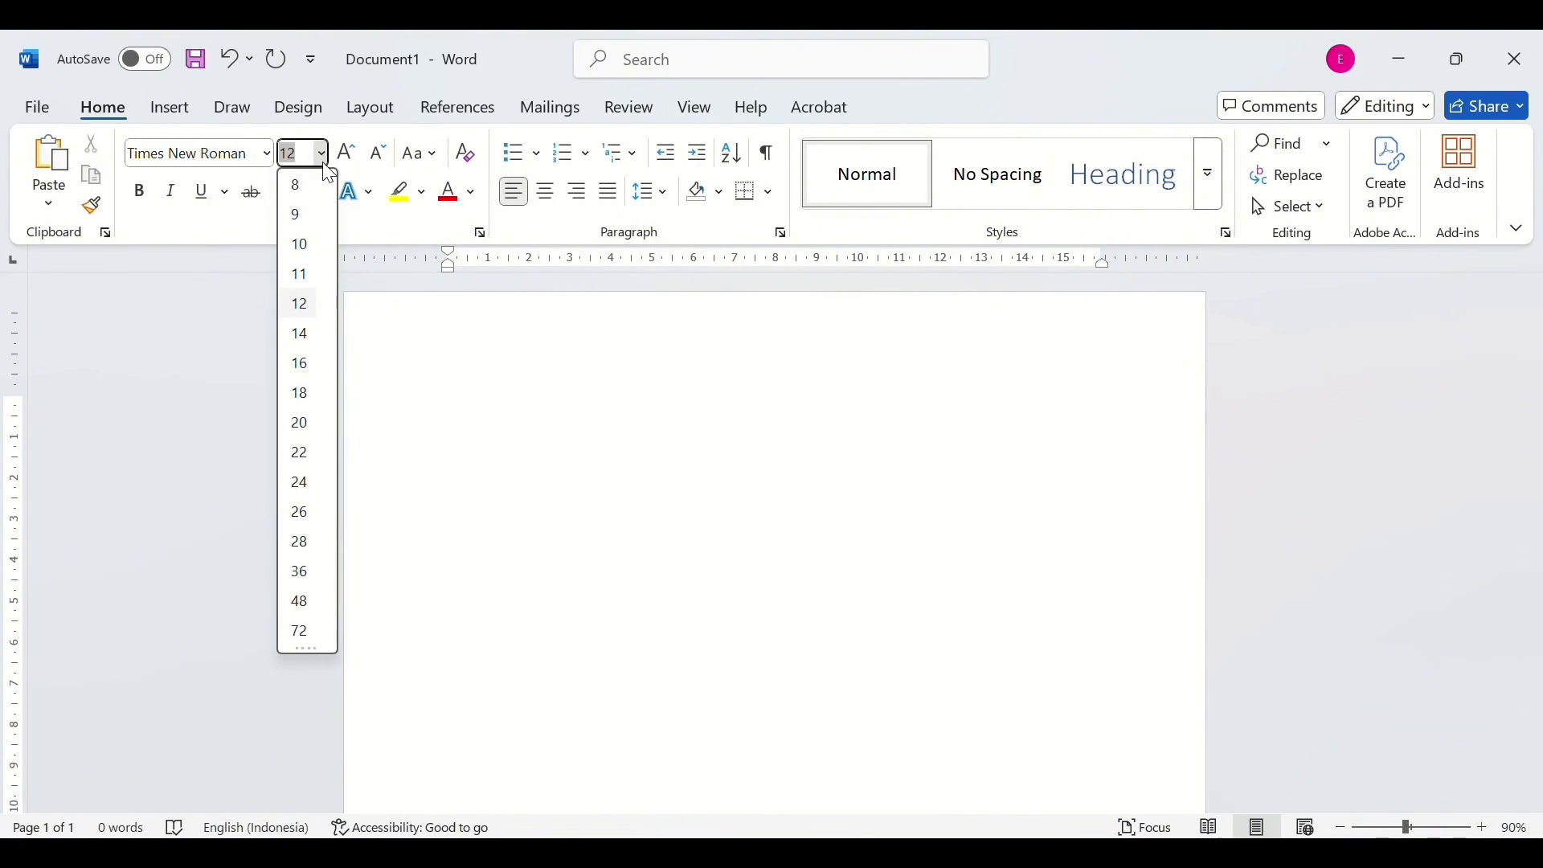
click(304, 307)
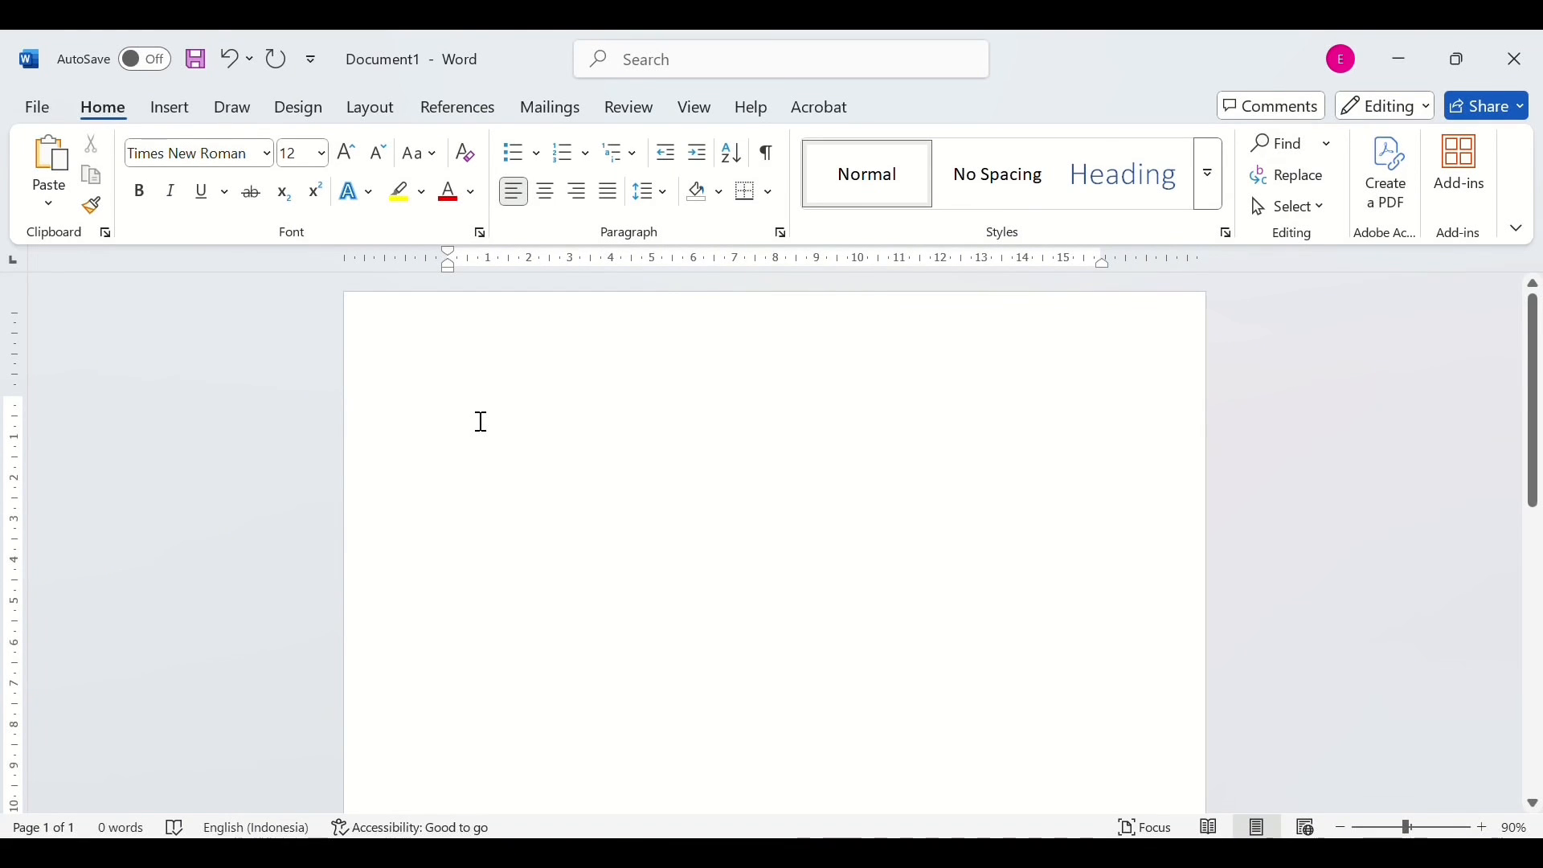
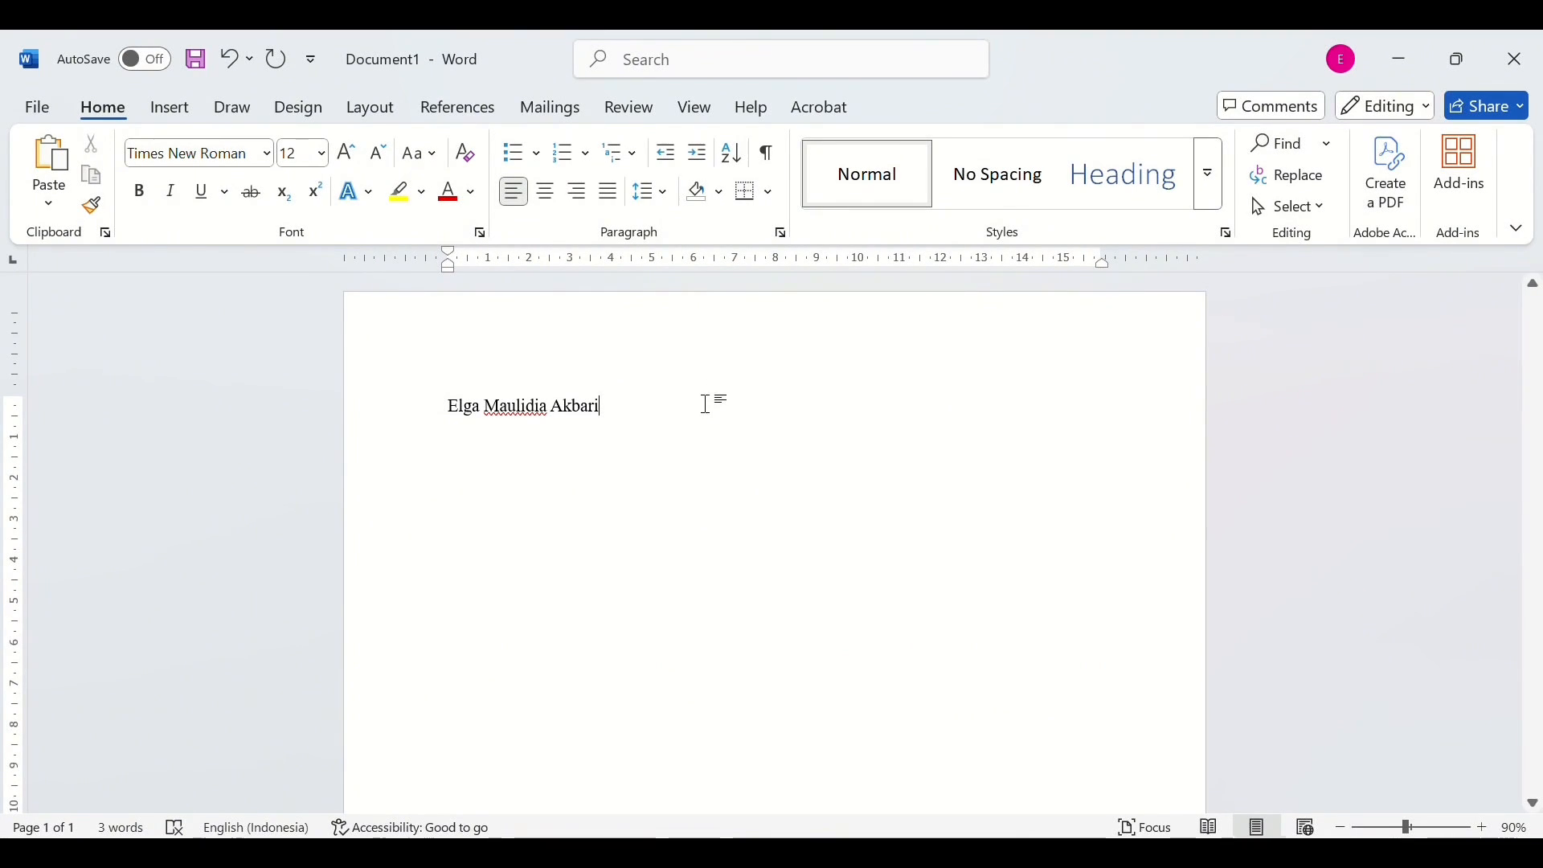
- Type the student's full name on the first line and start a new line
key(Return)
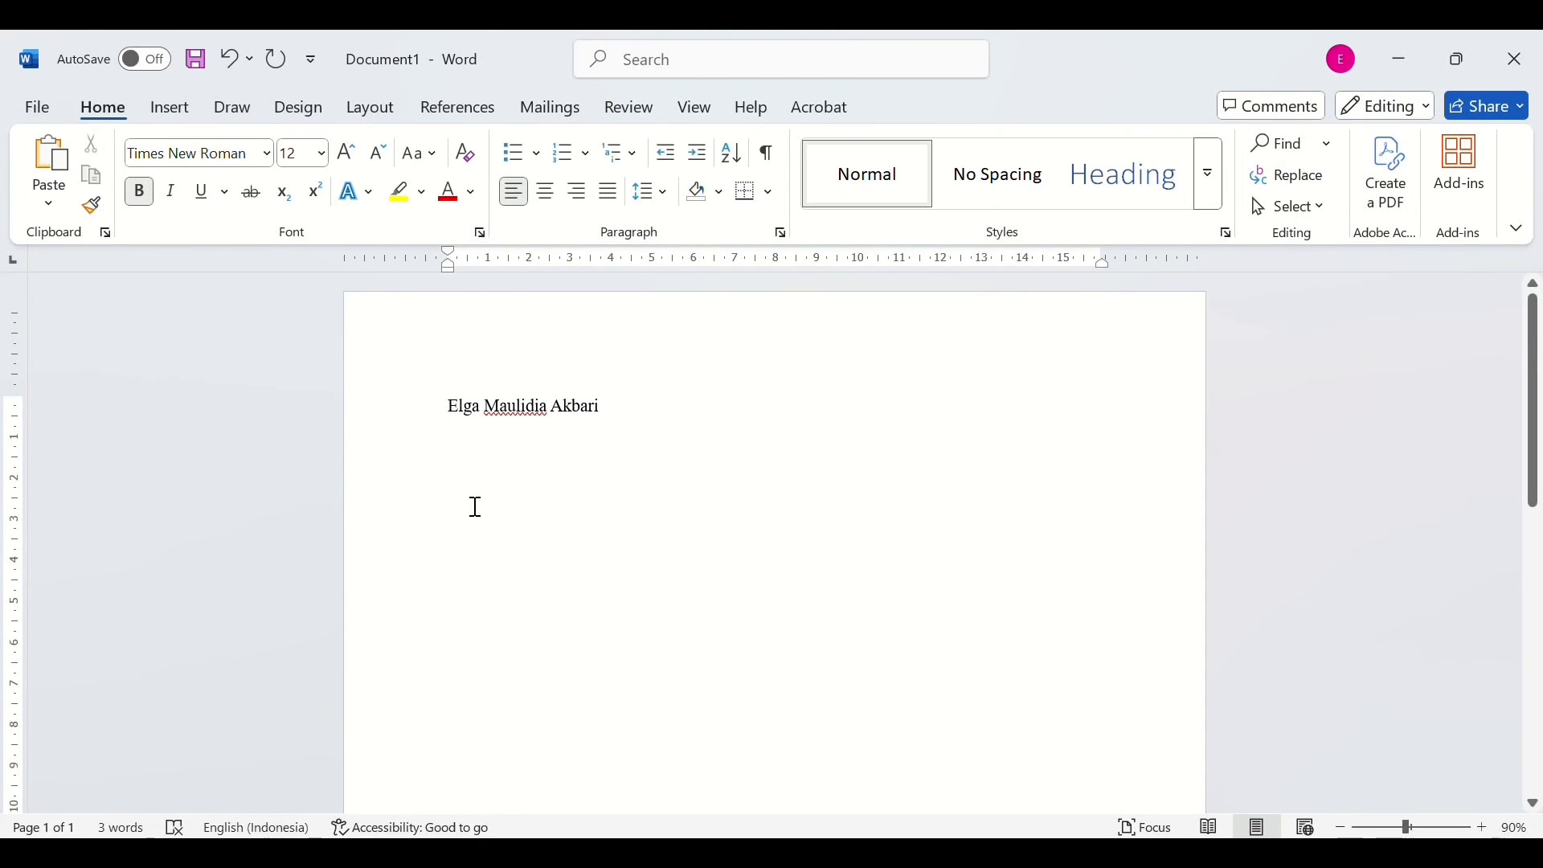
- Type '1E TRPL' in bold, then 'Jurusan Bisnis dan Informatika' in italic below it
text(1E TRPL)
key(Return)
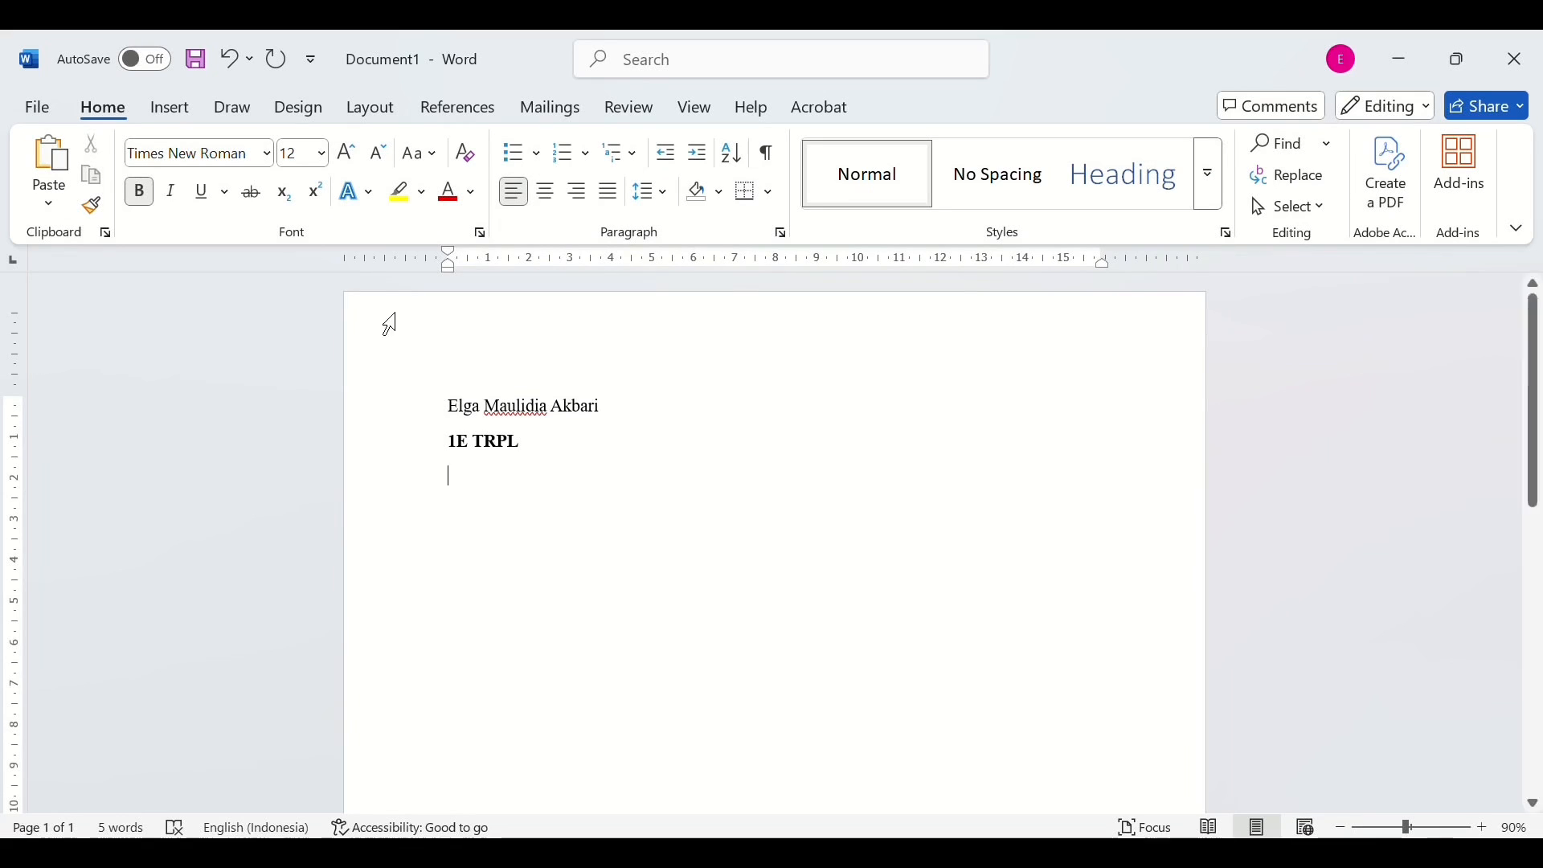
click(140, 192)
click(171, 192)
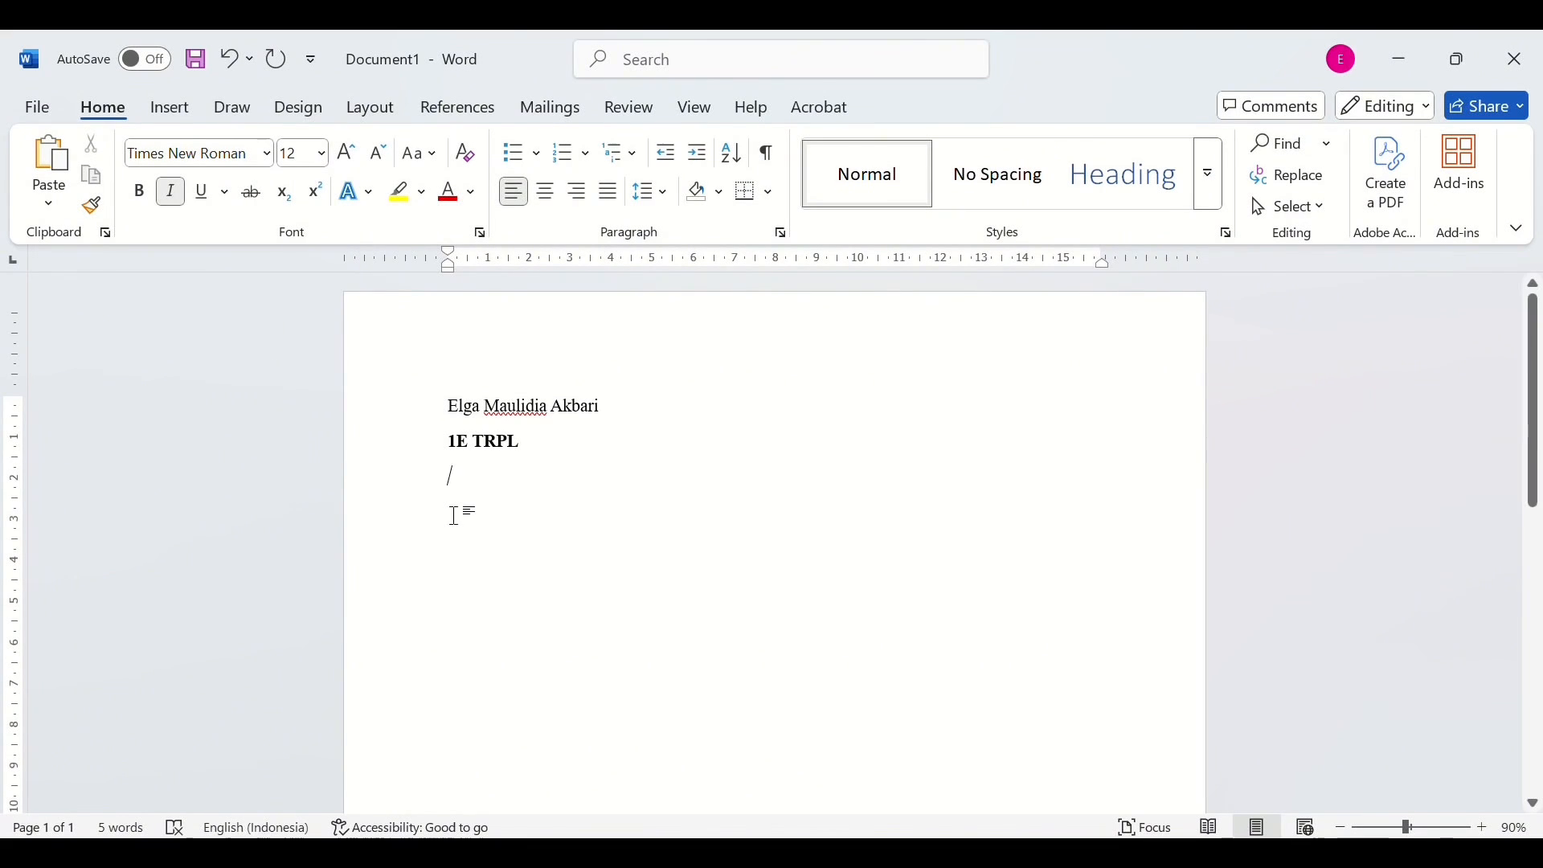
text(Juru)
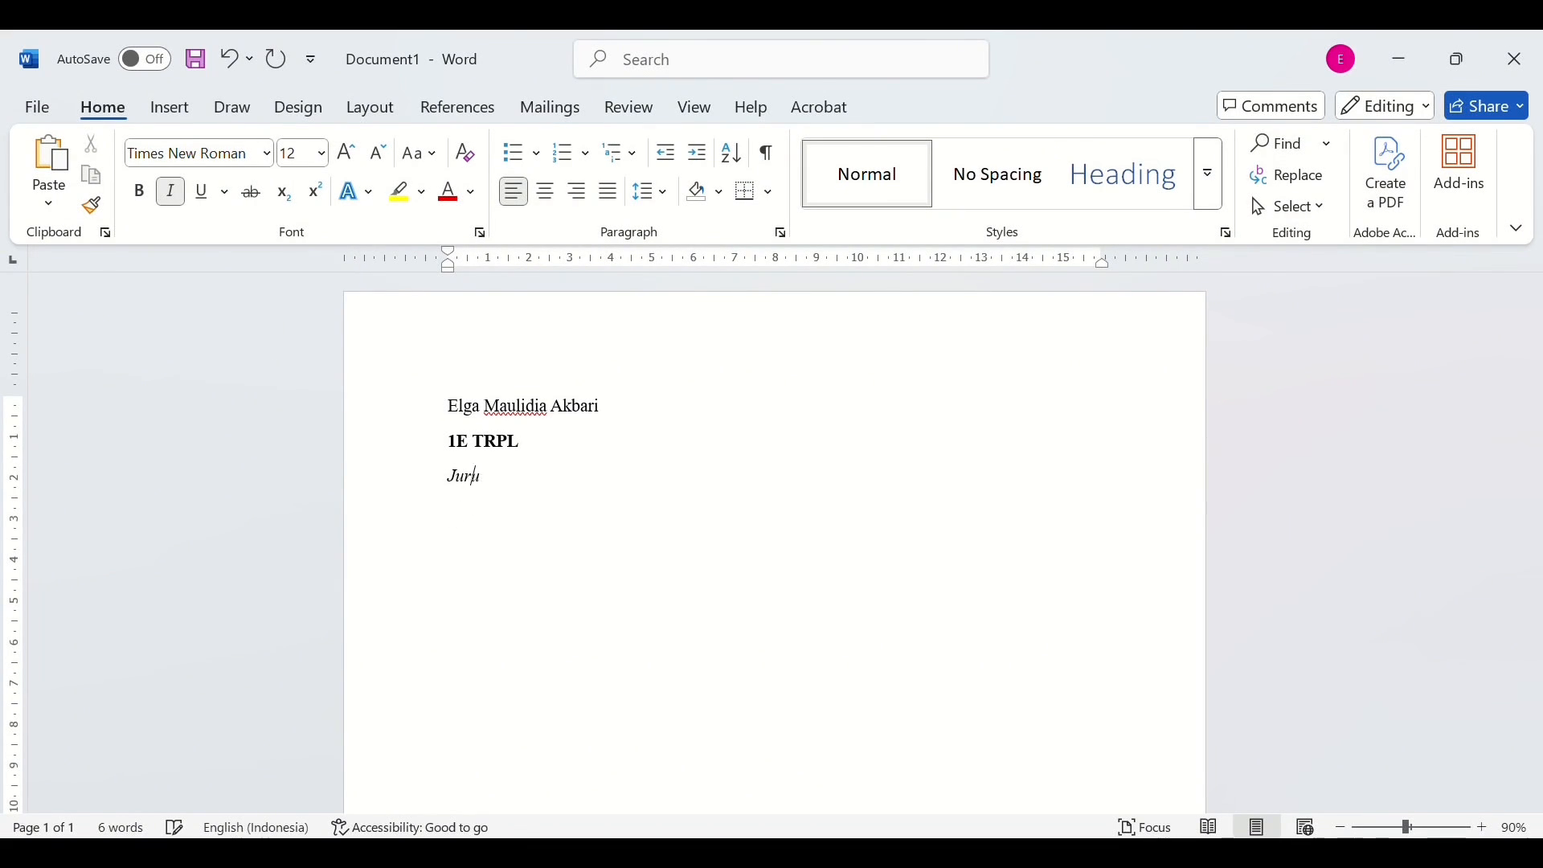
text(san Bisnis dan Informatika)
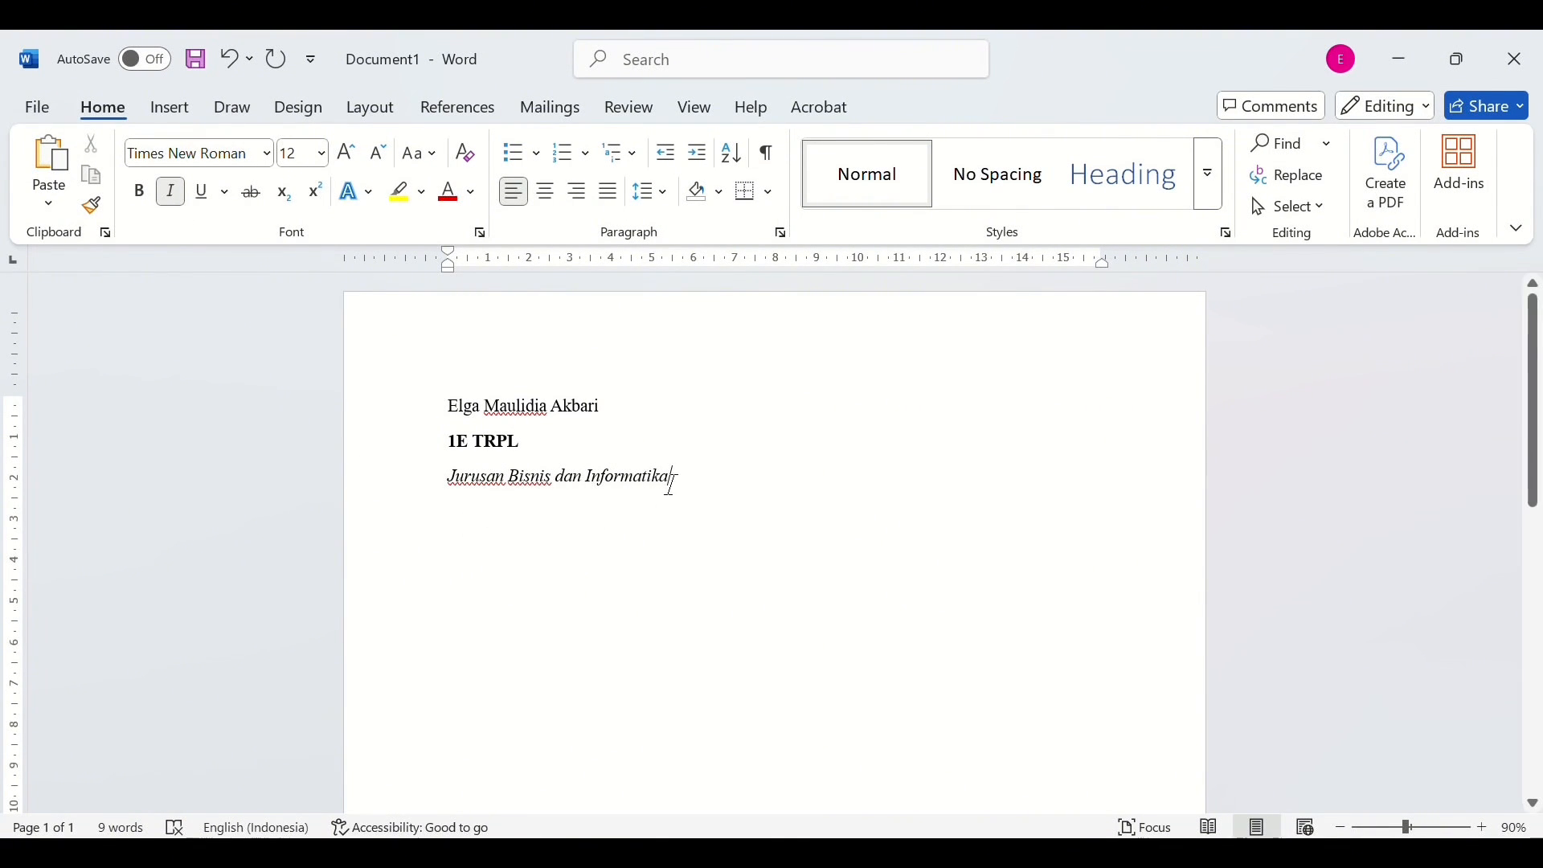
key(Return)
- Switch italic off and underline on, then type 'NIM' on the next line
click(206, 196)
click(170, 194)
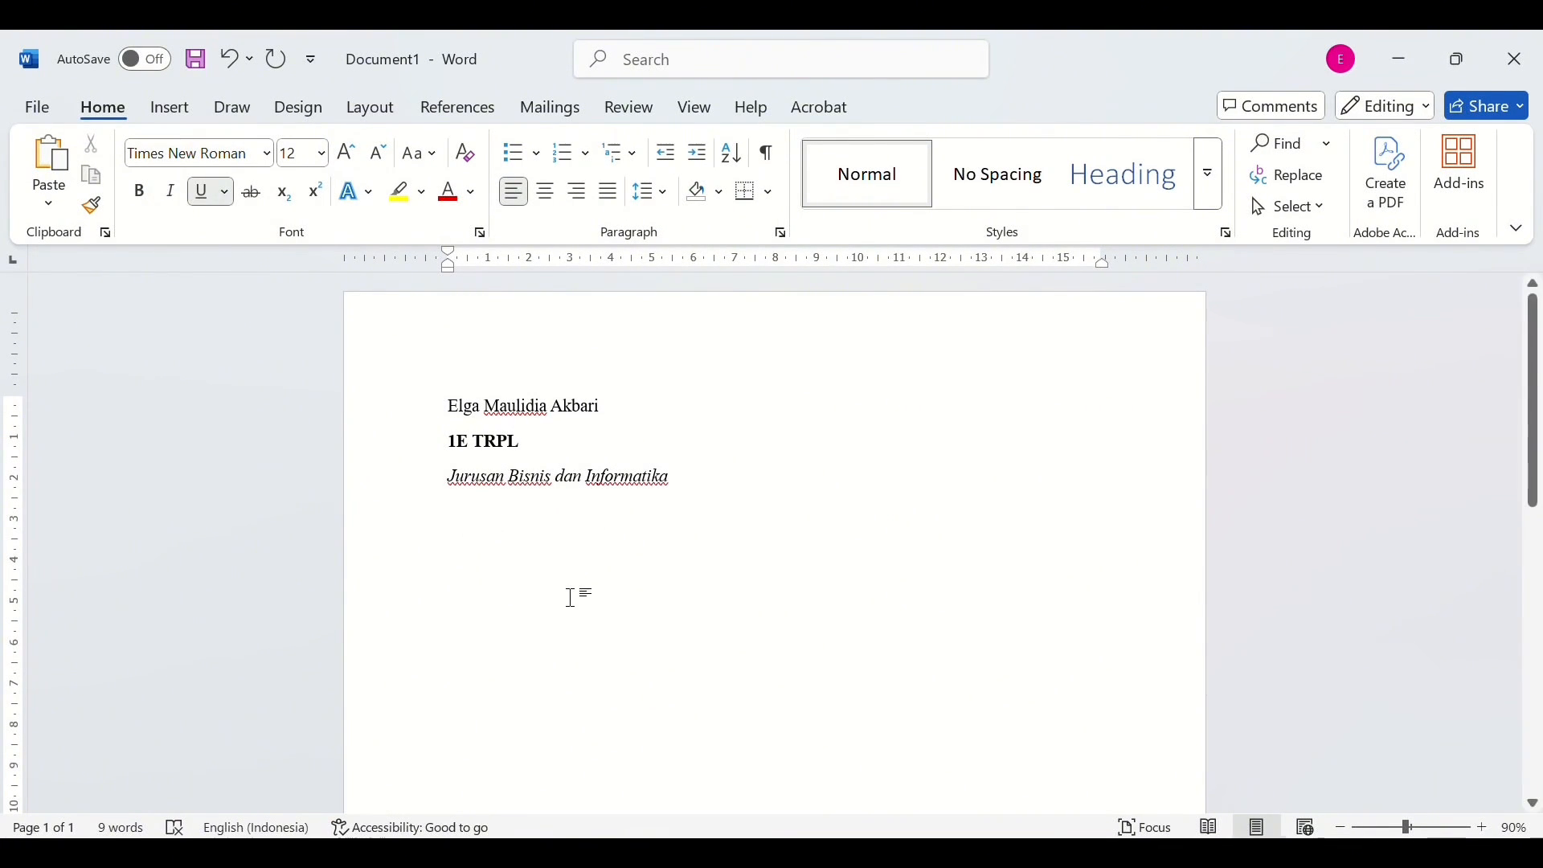
text(NIM)
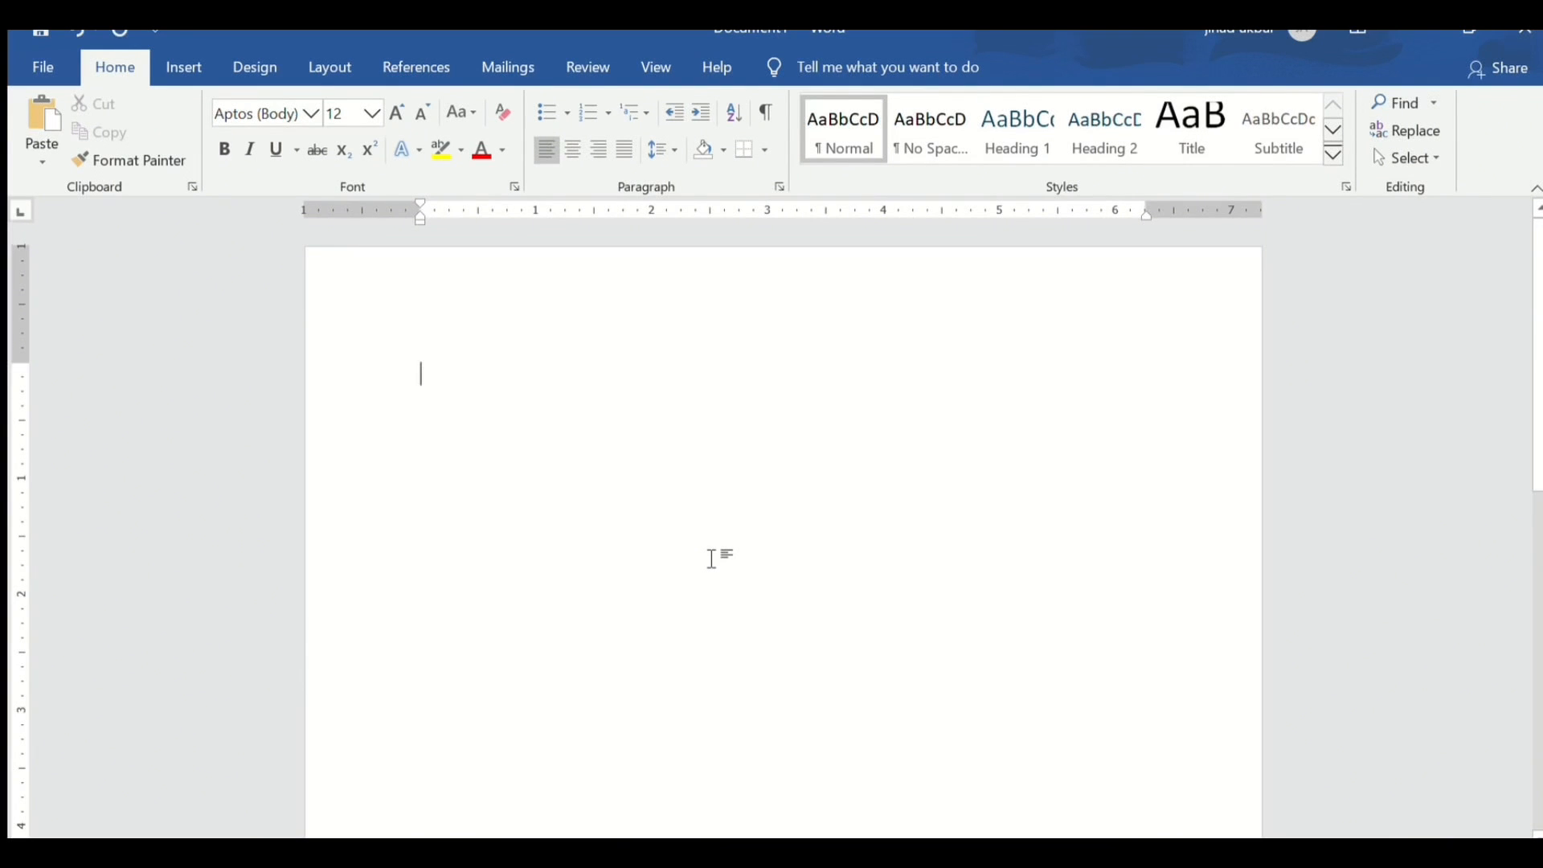
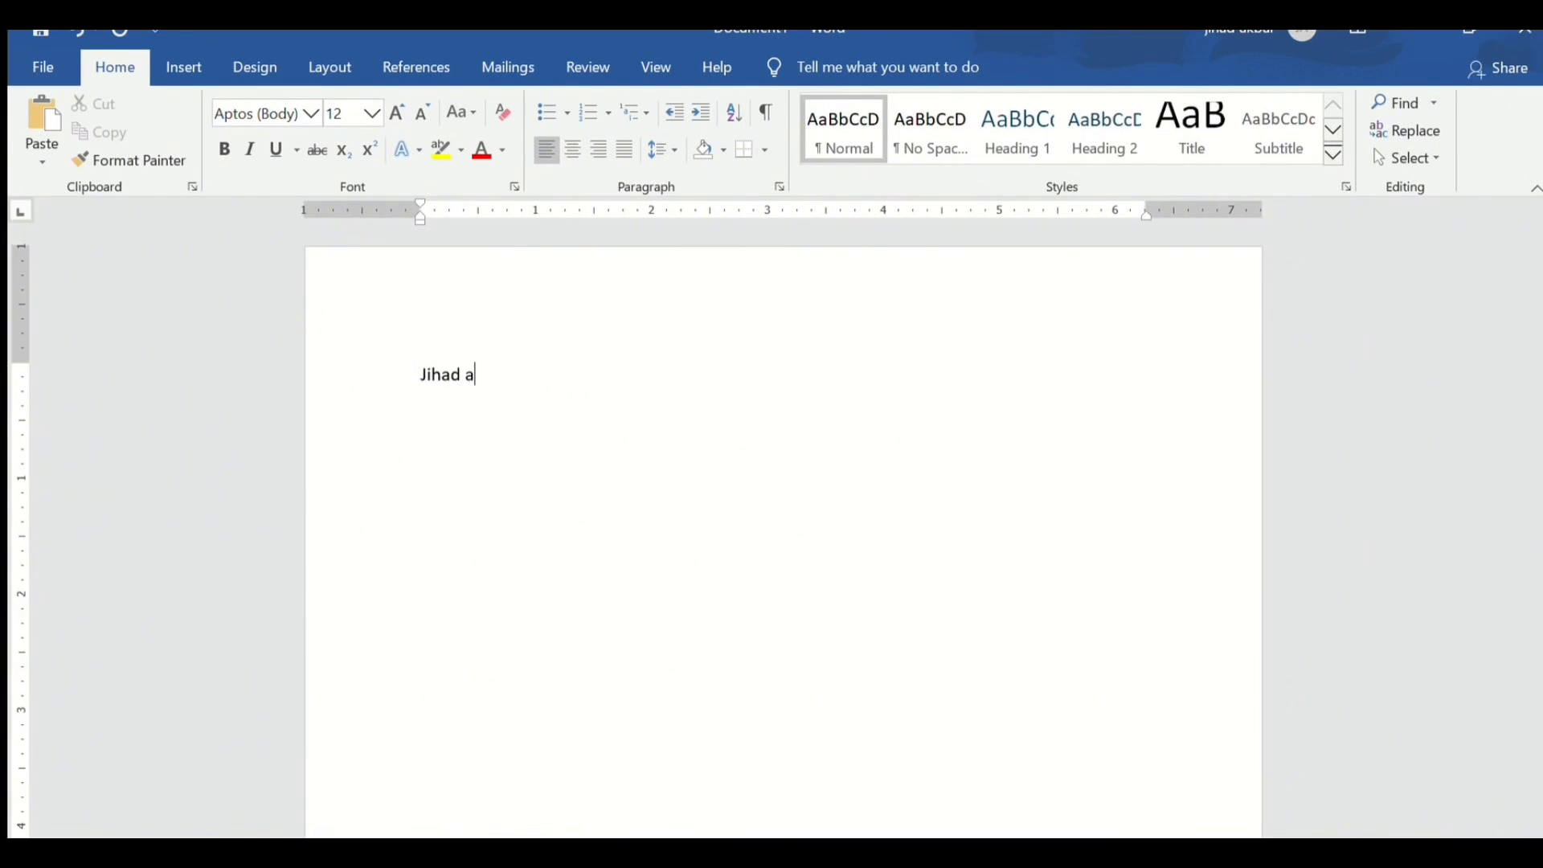
- Type a person's name, cut and paste it back, then copy it and start a new line
drag(416, 375, 562, 386)
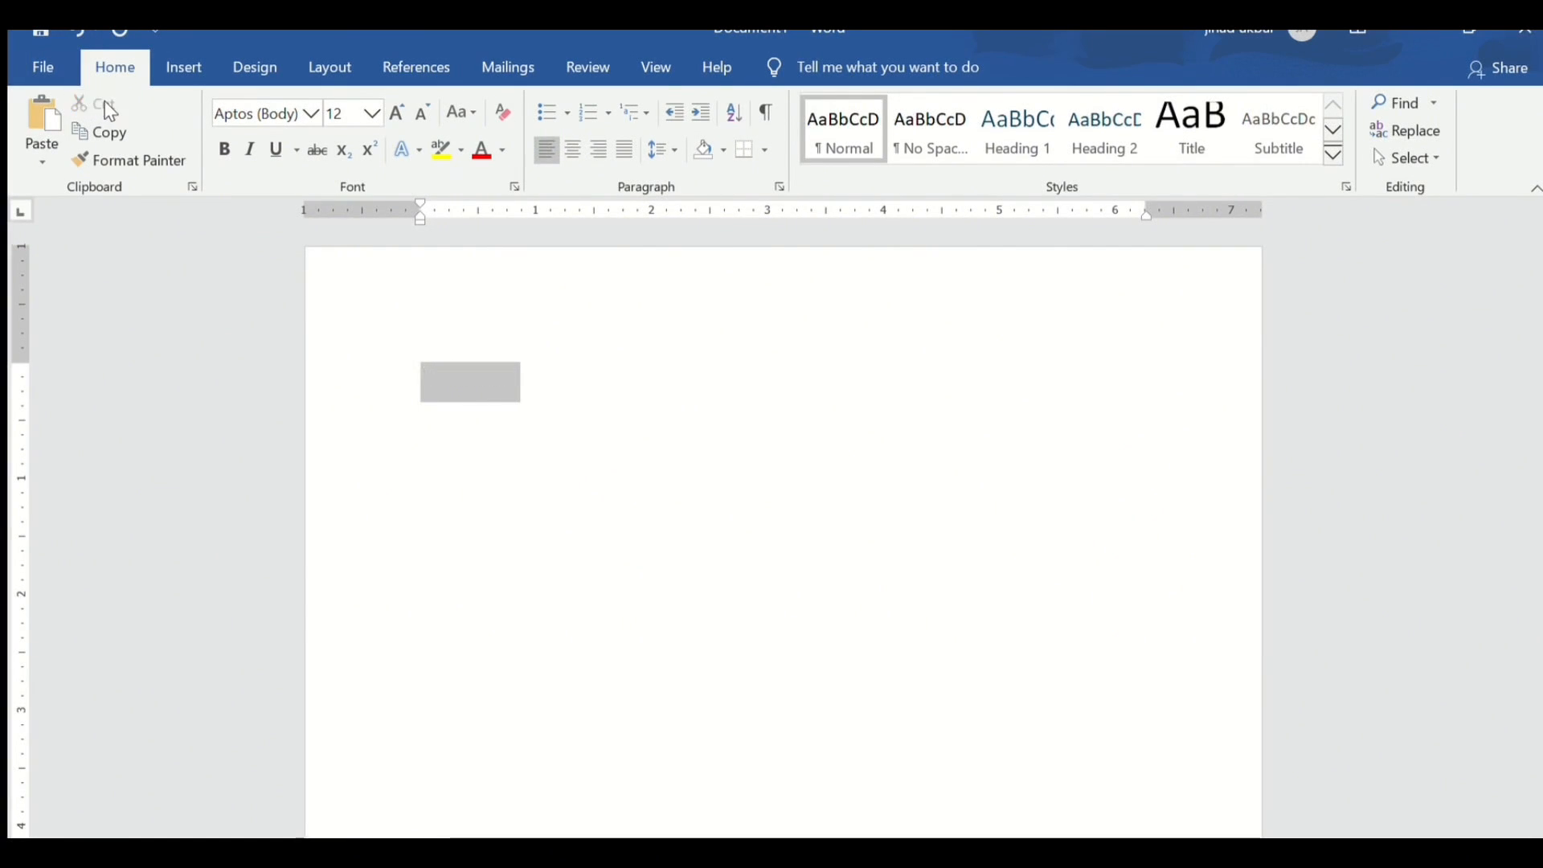
click(110, 112)
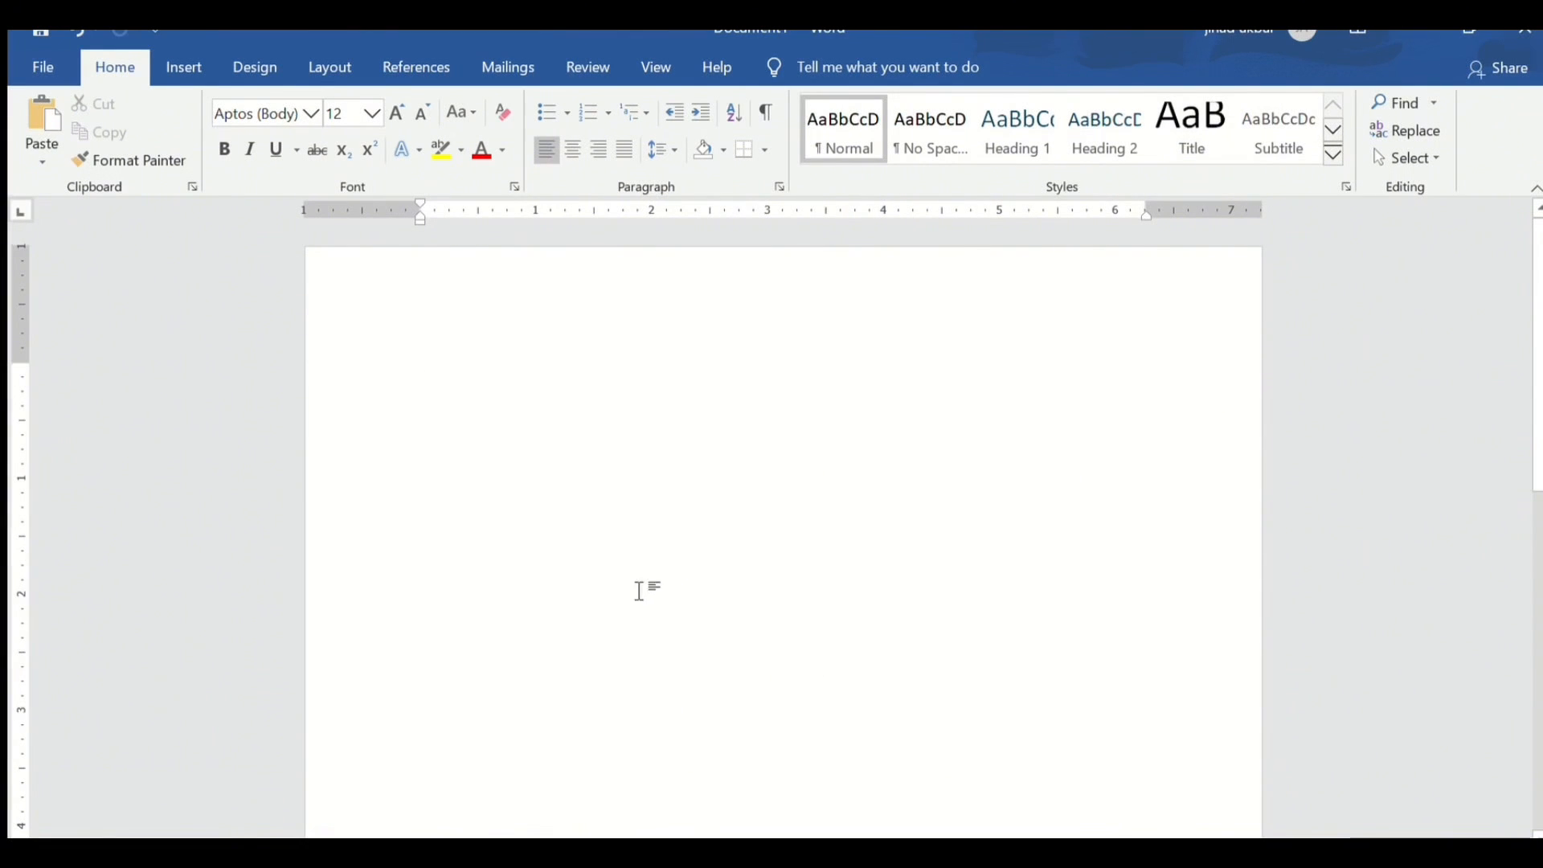
key(ctrl+v)
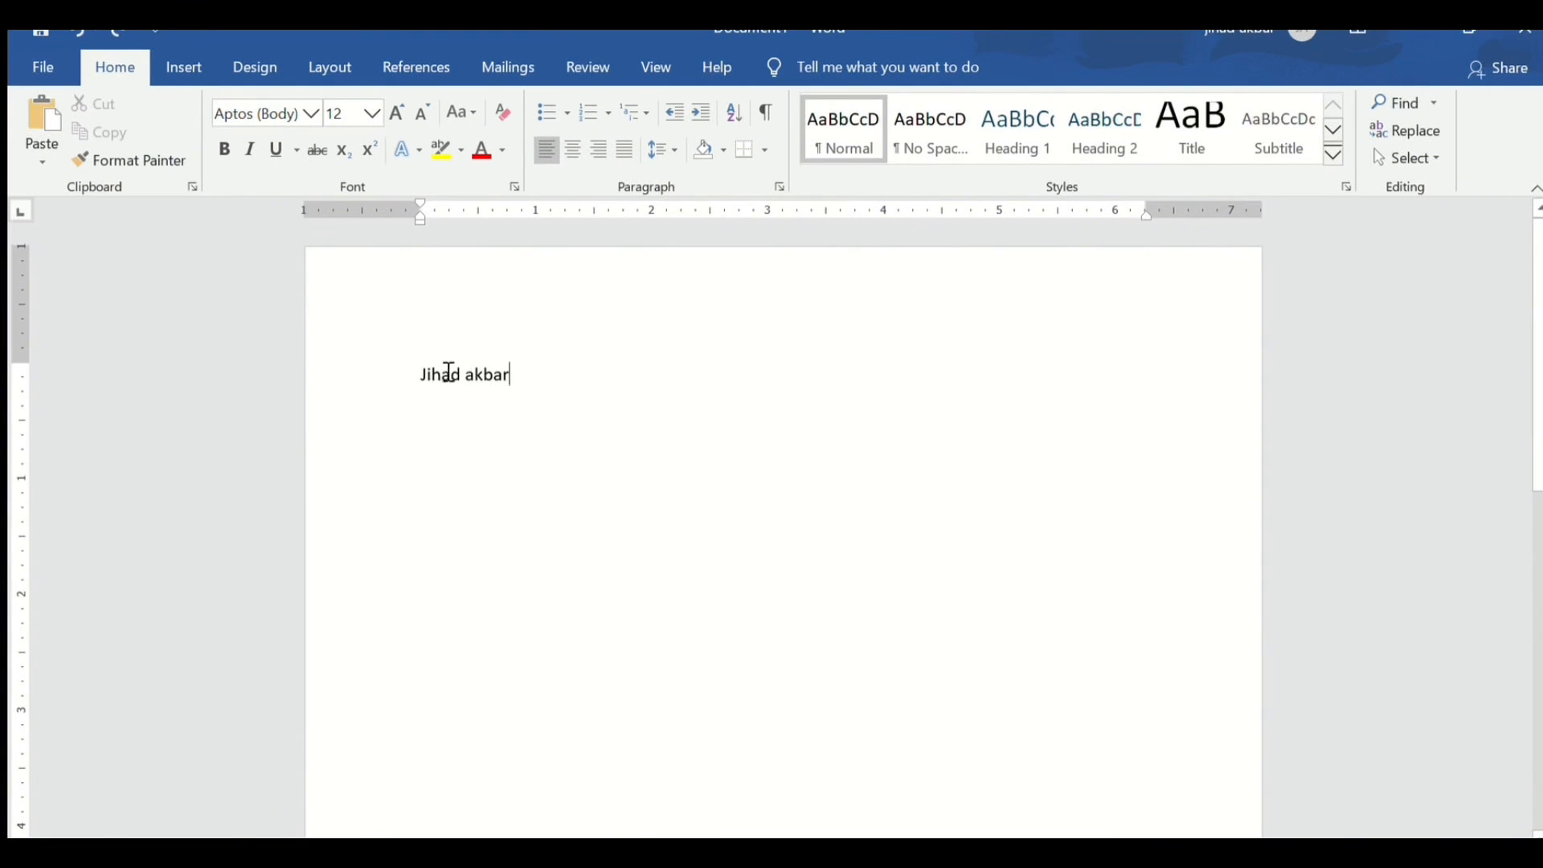
click(362, 358)
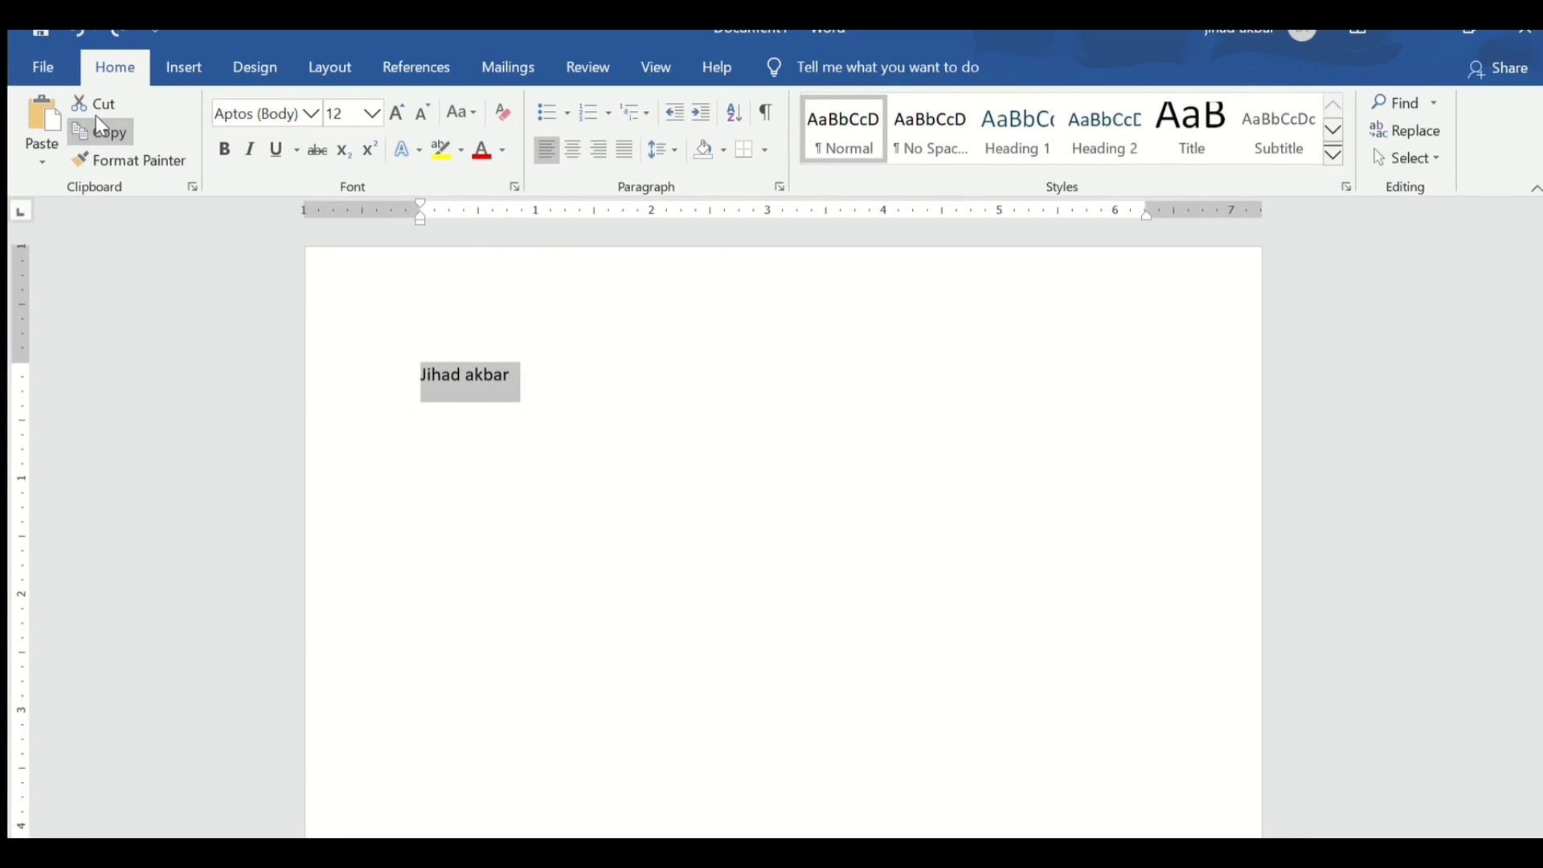
click(631, 438)
key(Return)
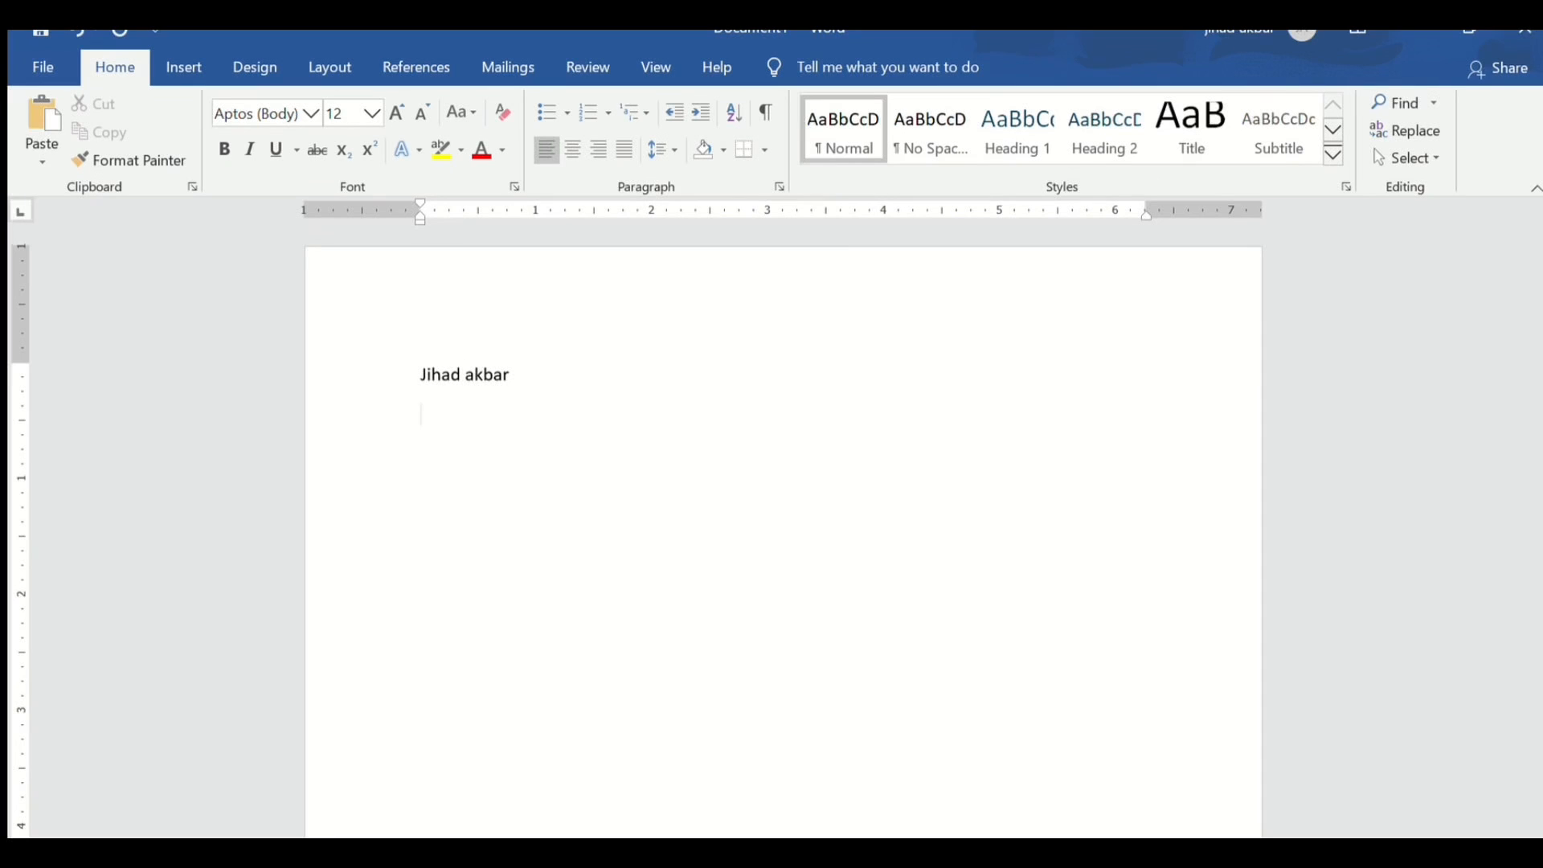
- Paste the copied name on line two, then type the name plus 'trpl' on line three
key(ctrl+v)
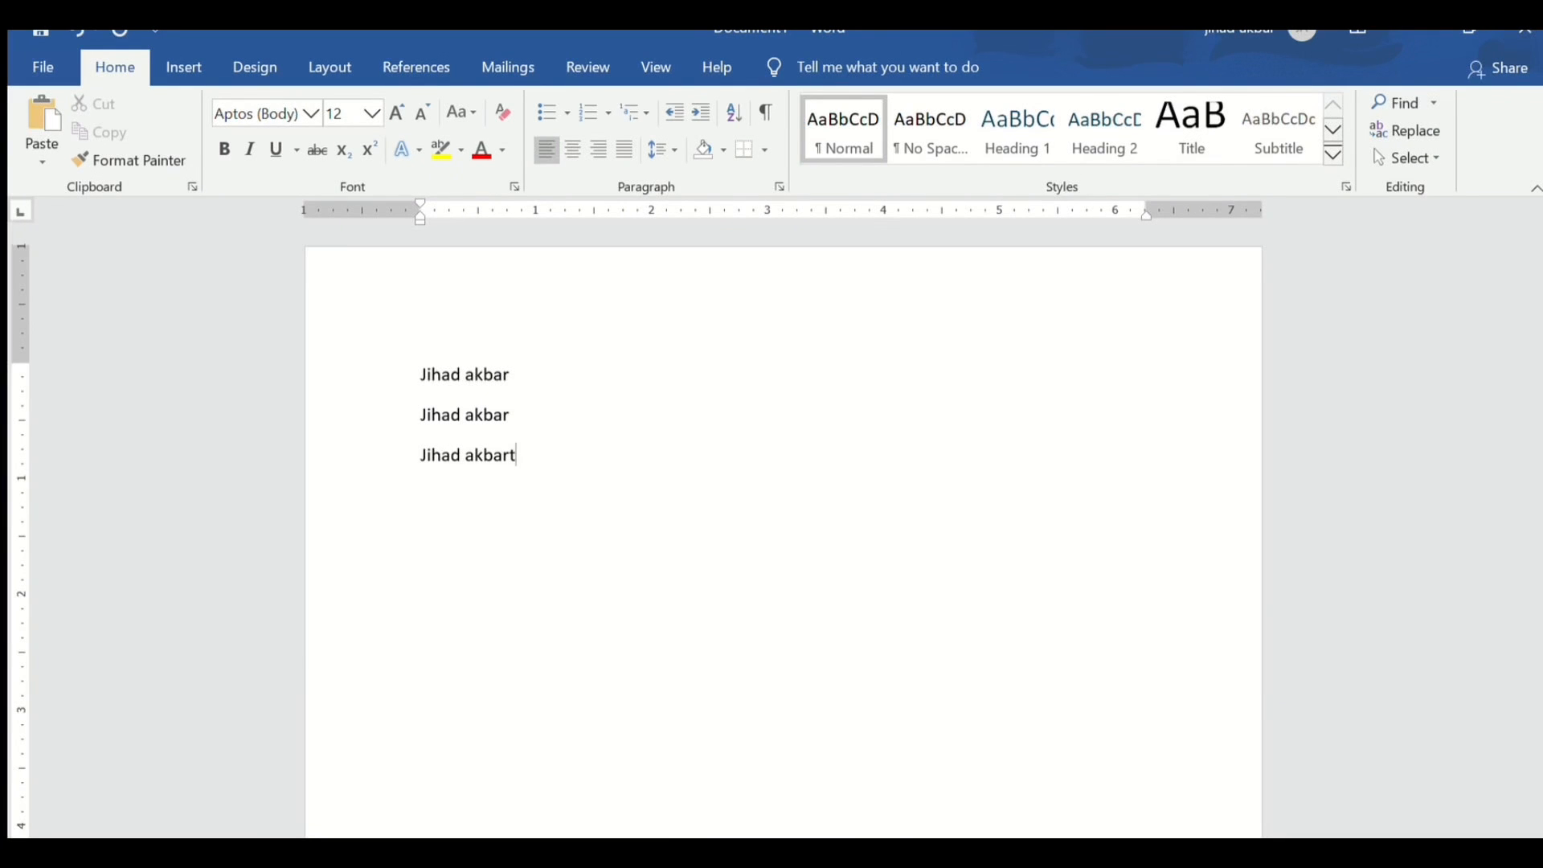
text(trpl)
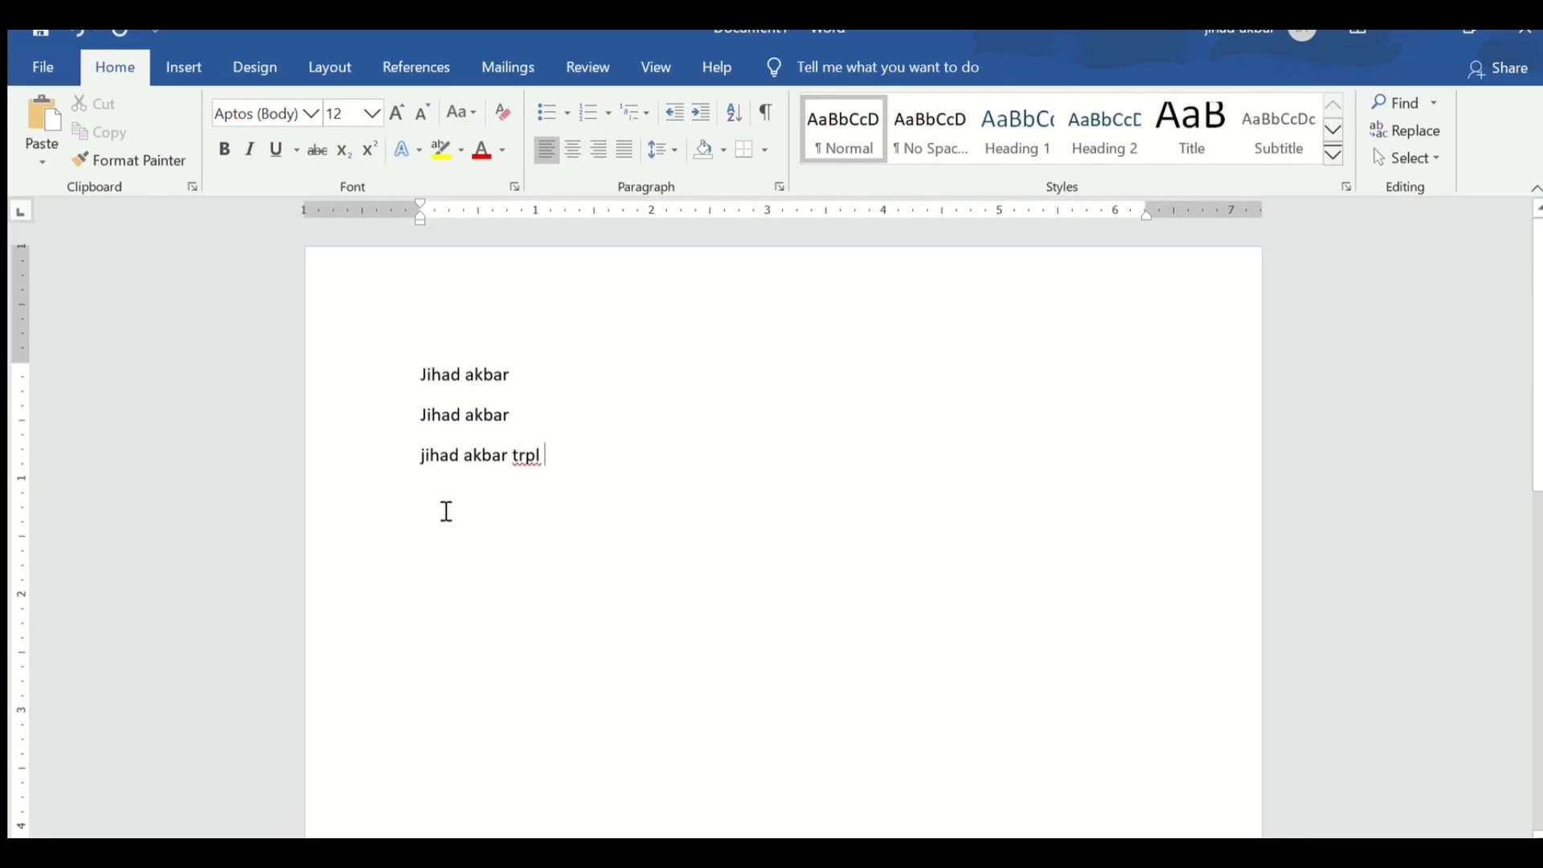
- Cut the name from the third line so only 'trpl' remains
drag(437, 472, 493, 466)
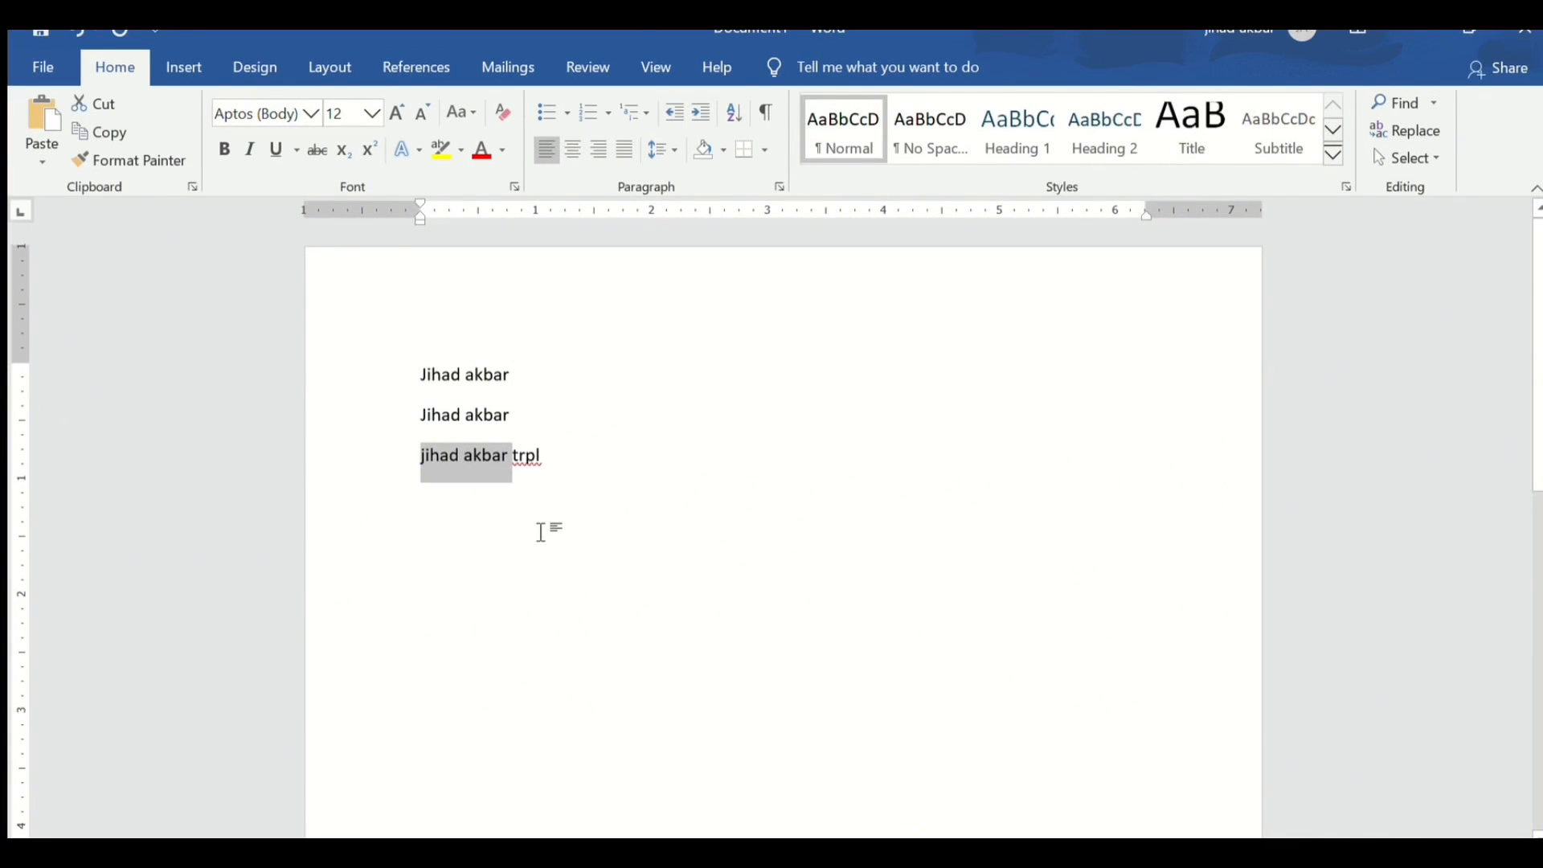
key(ctrl+x)
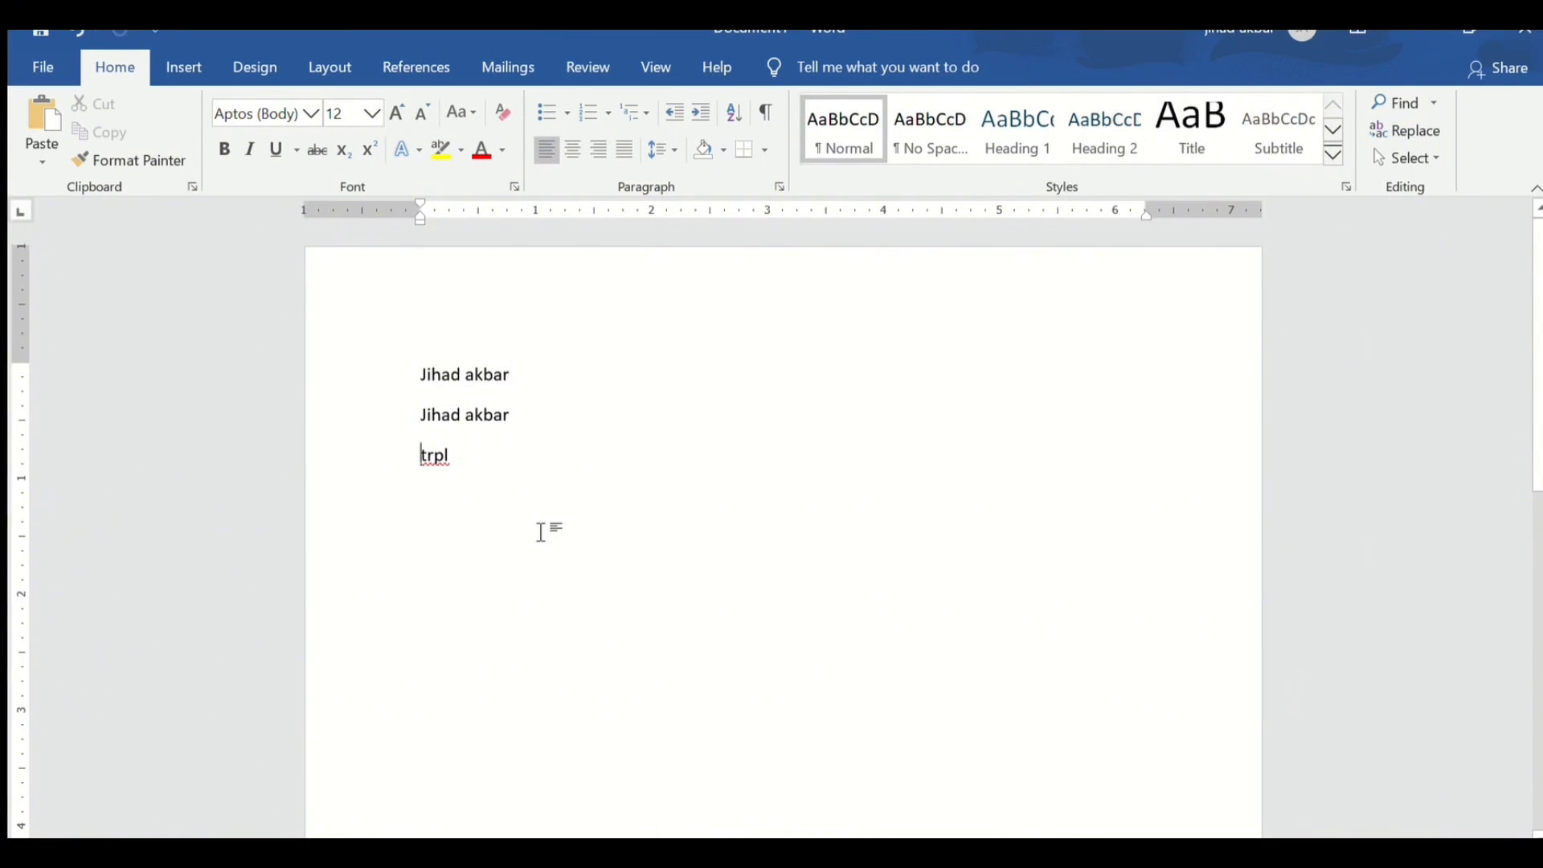
key(ctrl+z)
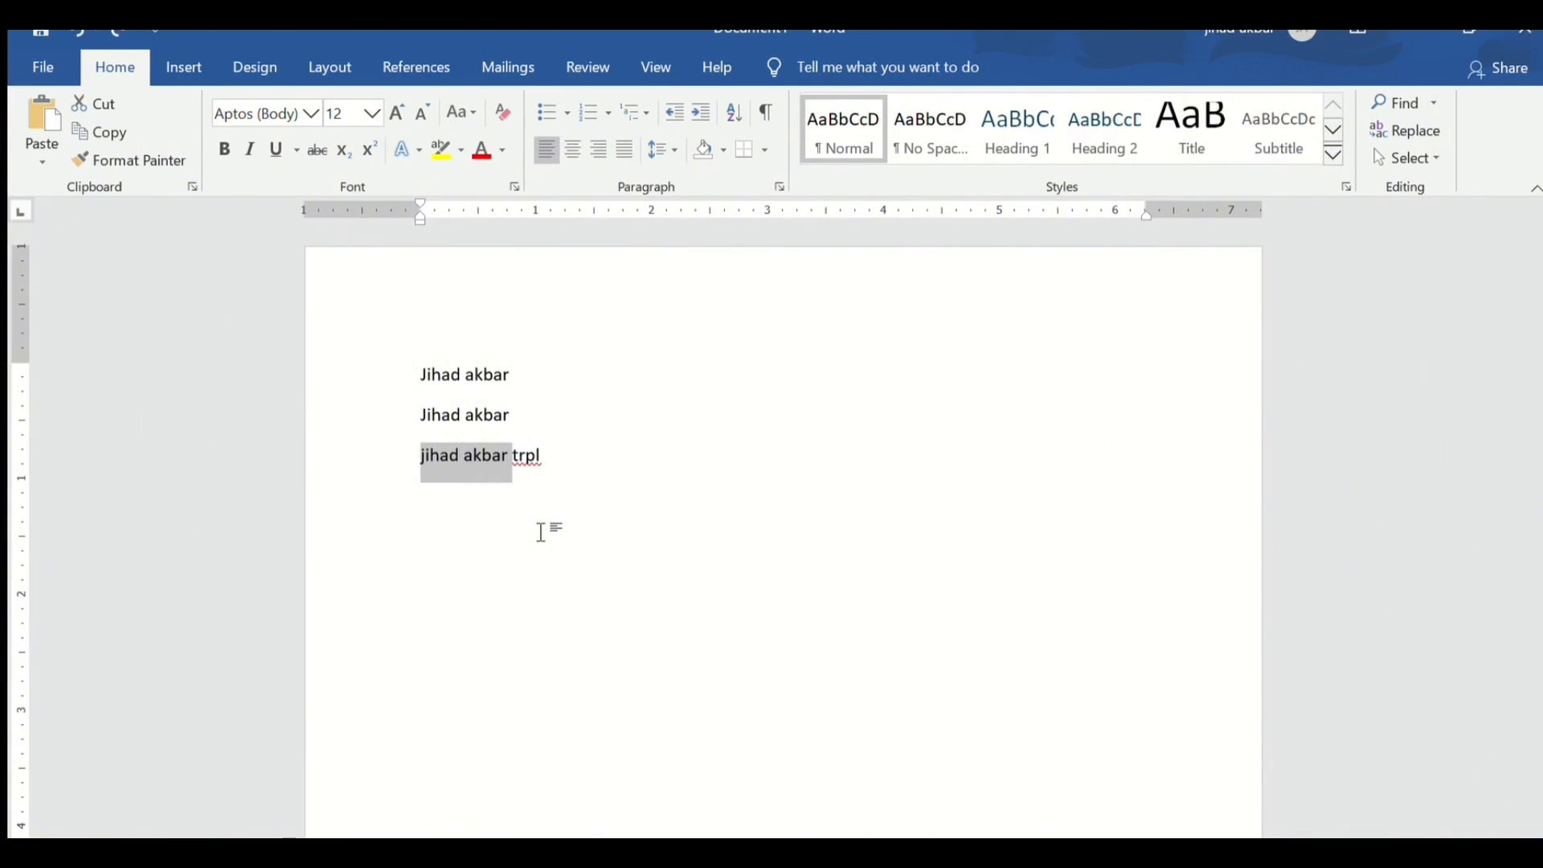
key(ctrl+x)
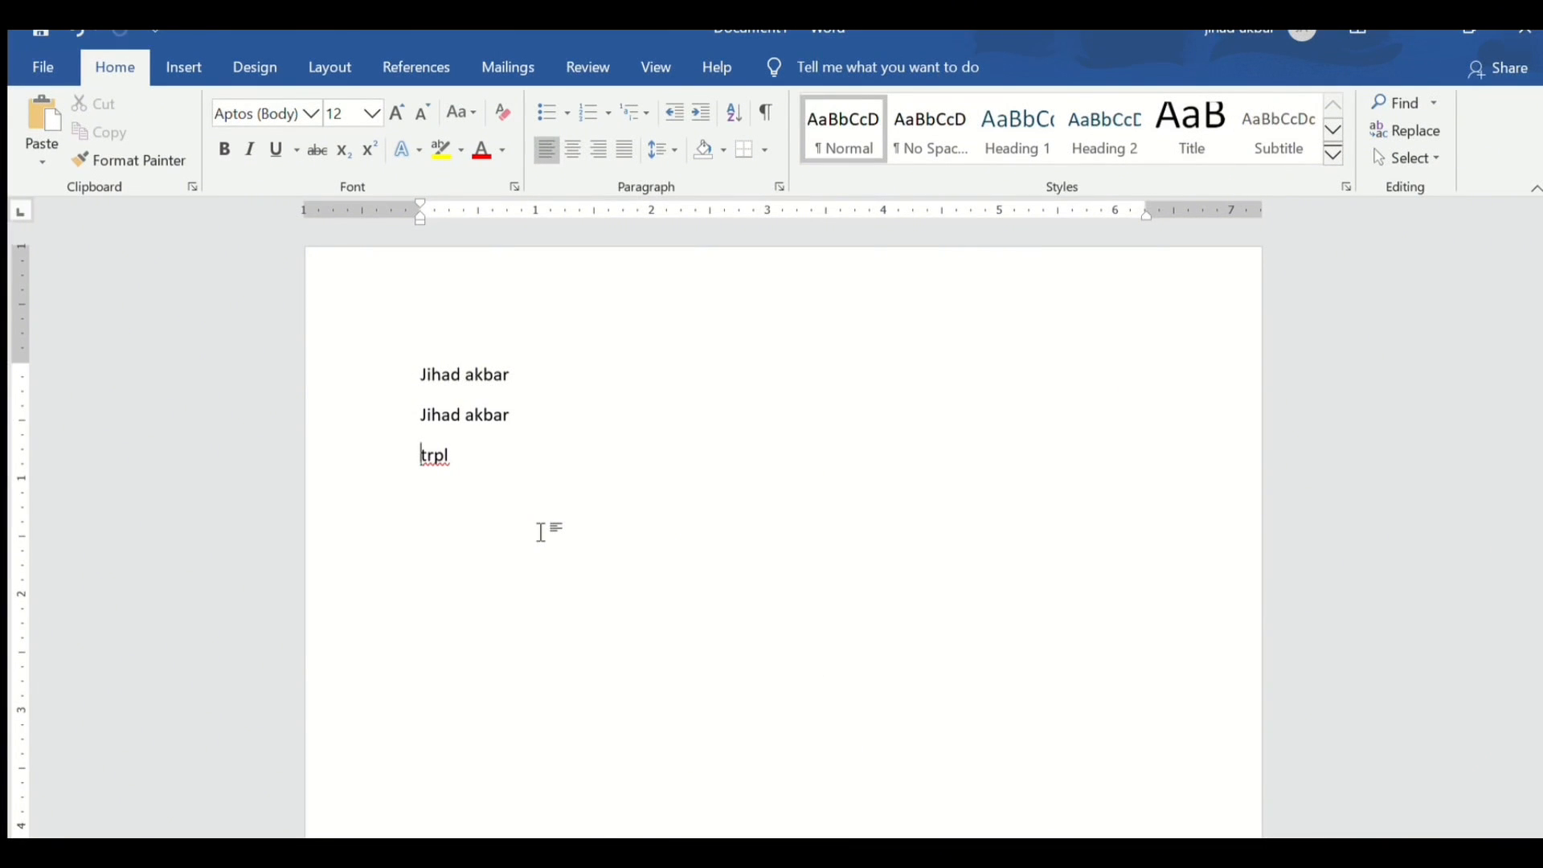
- Replace All occurrences of the name's first word with a spelling ending in 't'
key(F12)
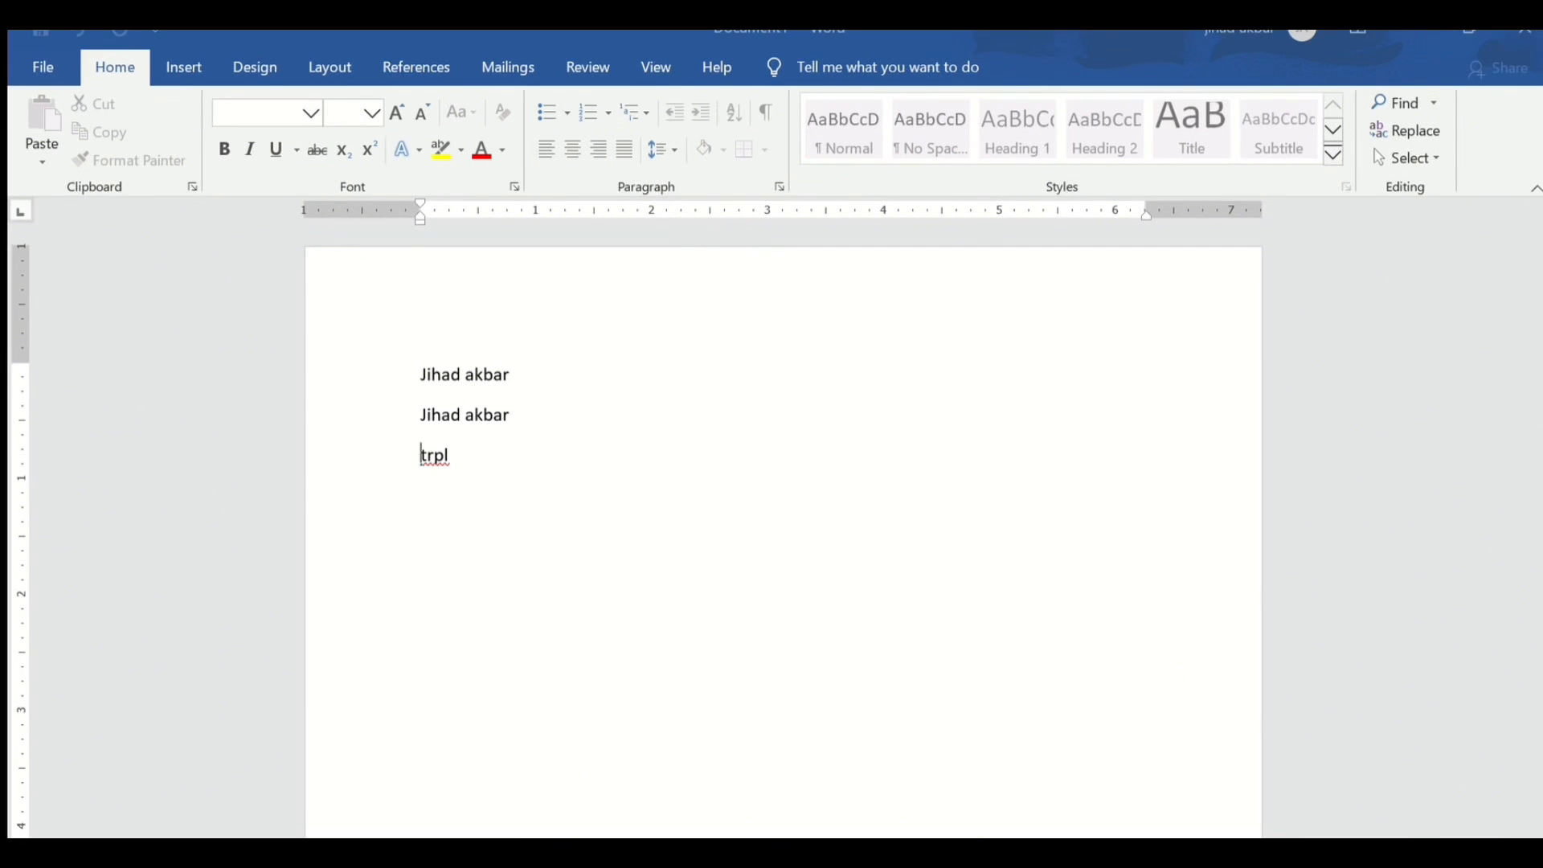
key(Return)
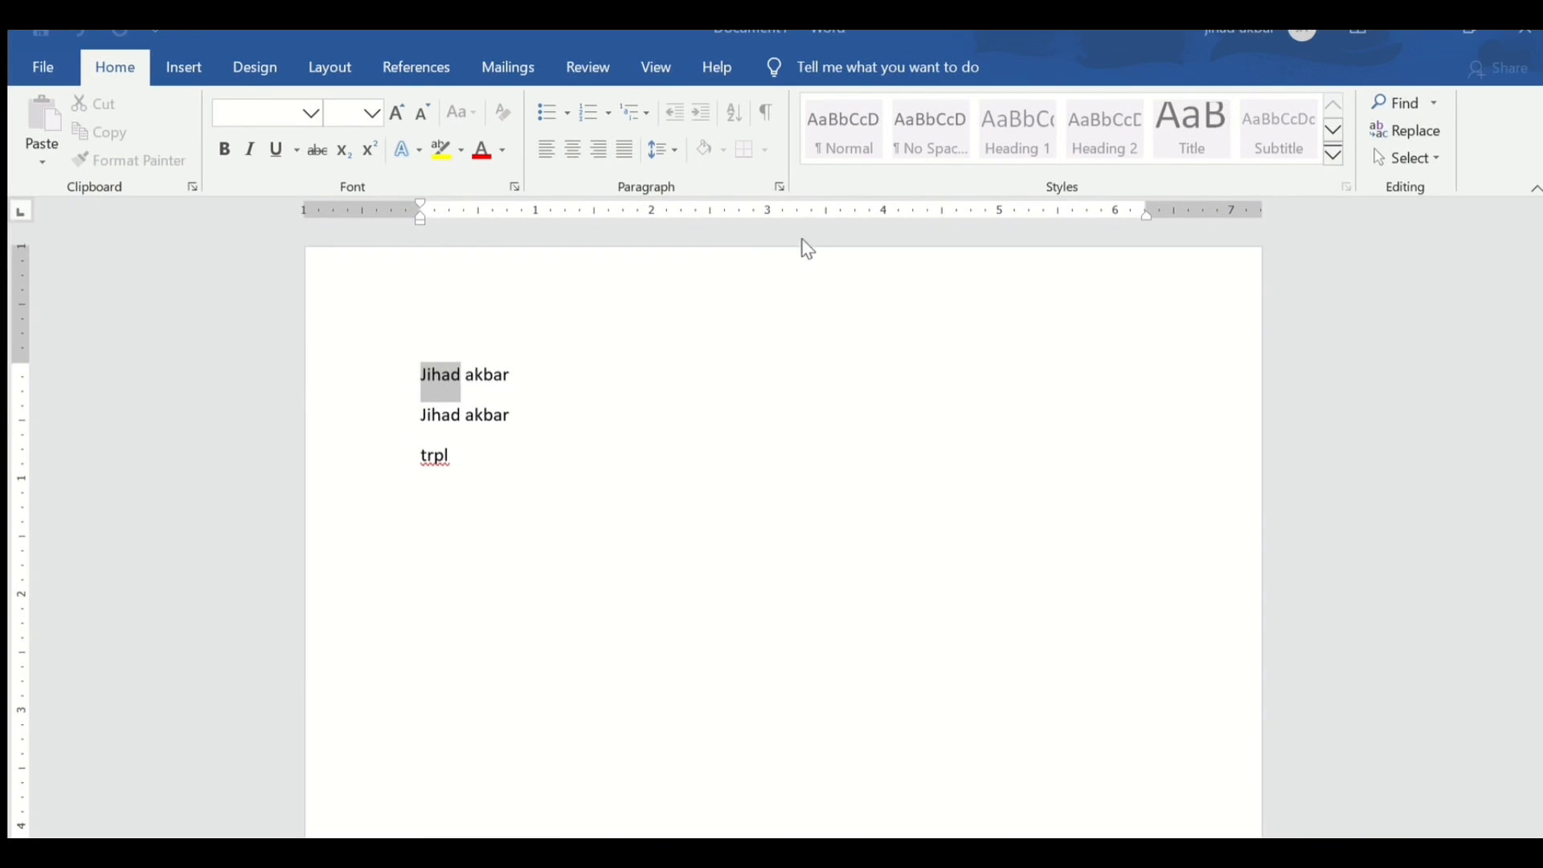
click(927, 293)
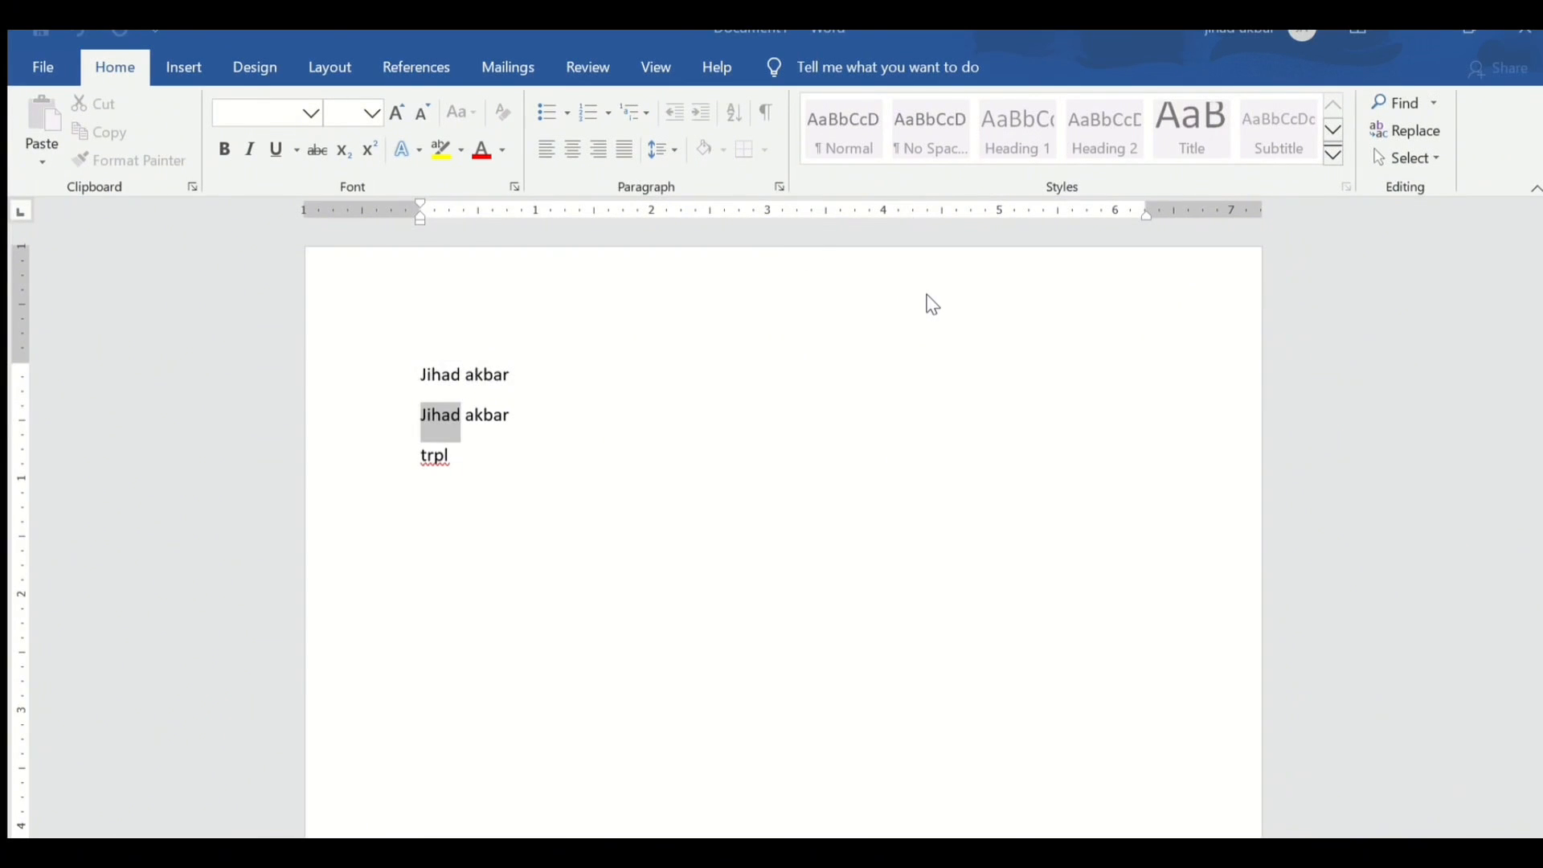
click(798, 326)
click(760, 511)
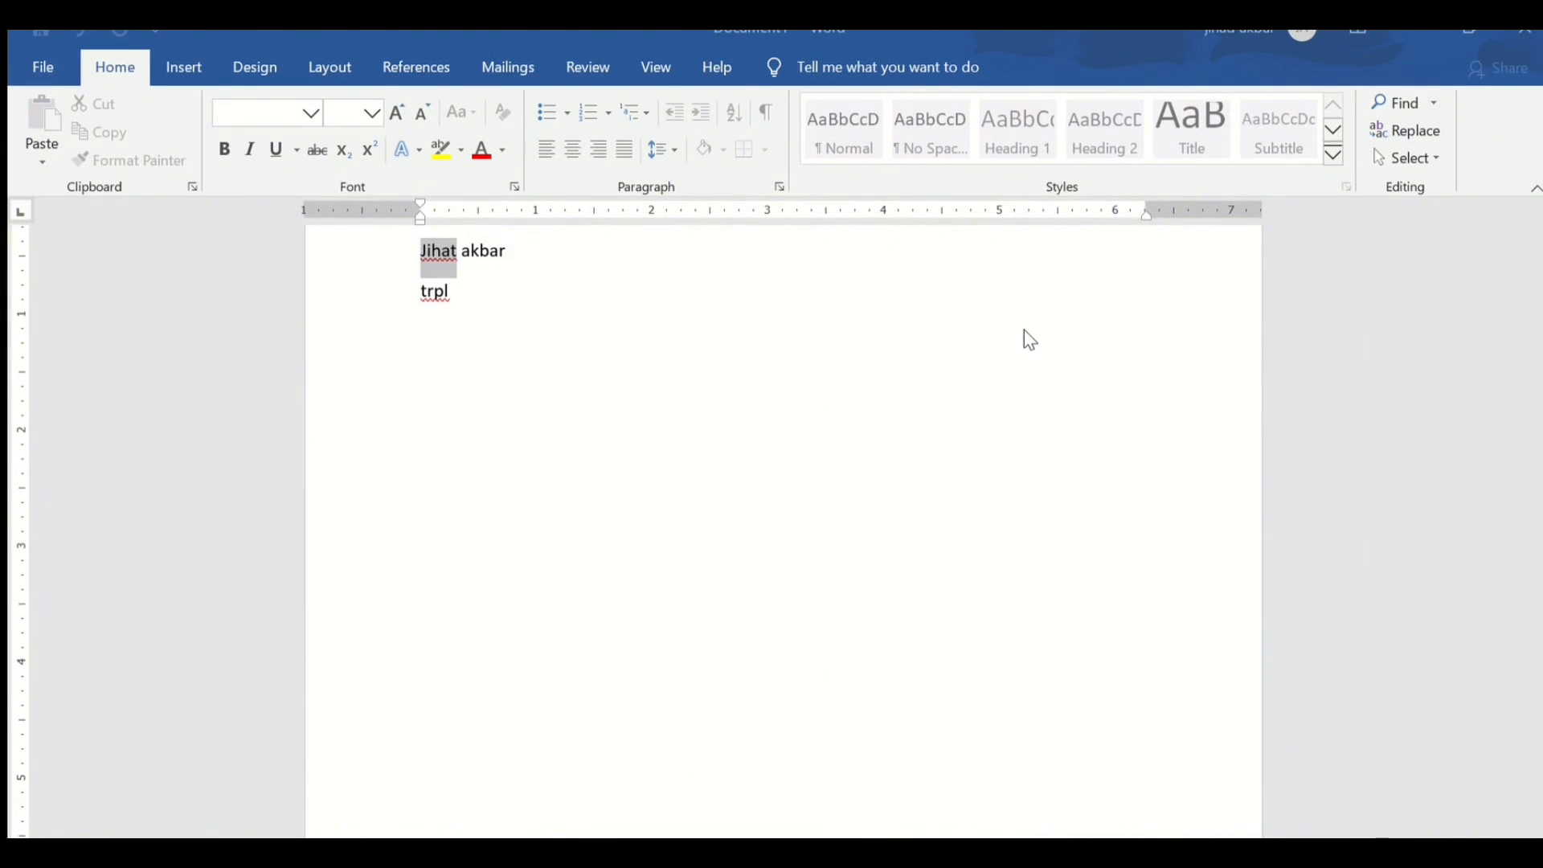
click(1024, 307)
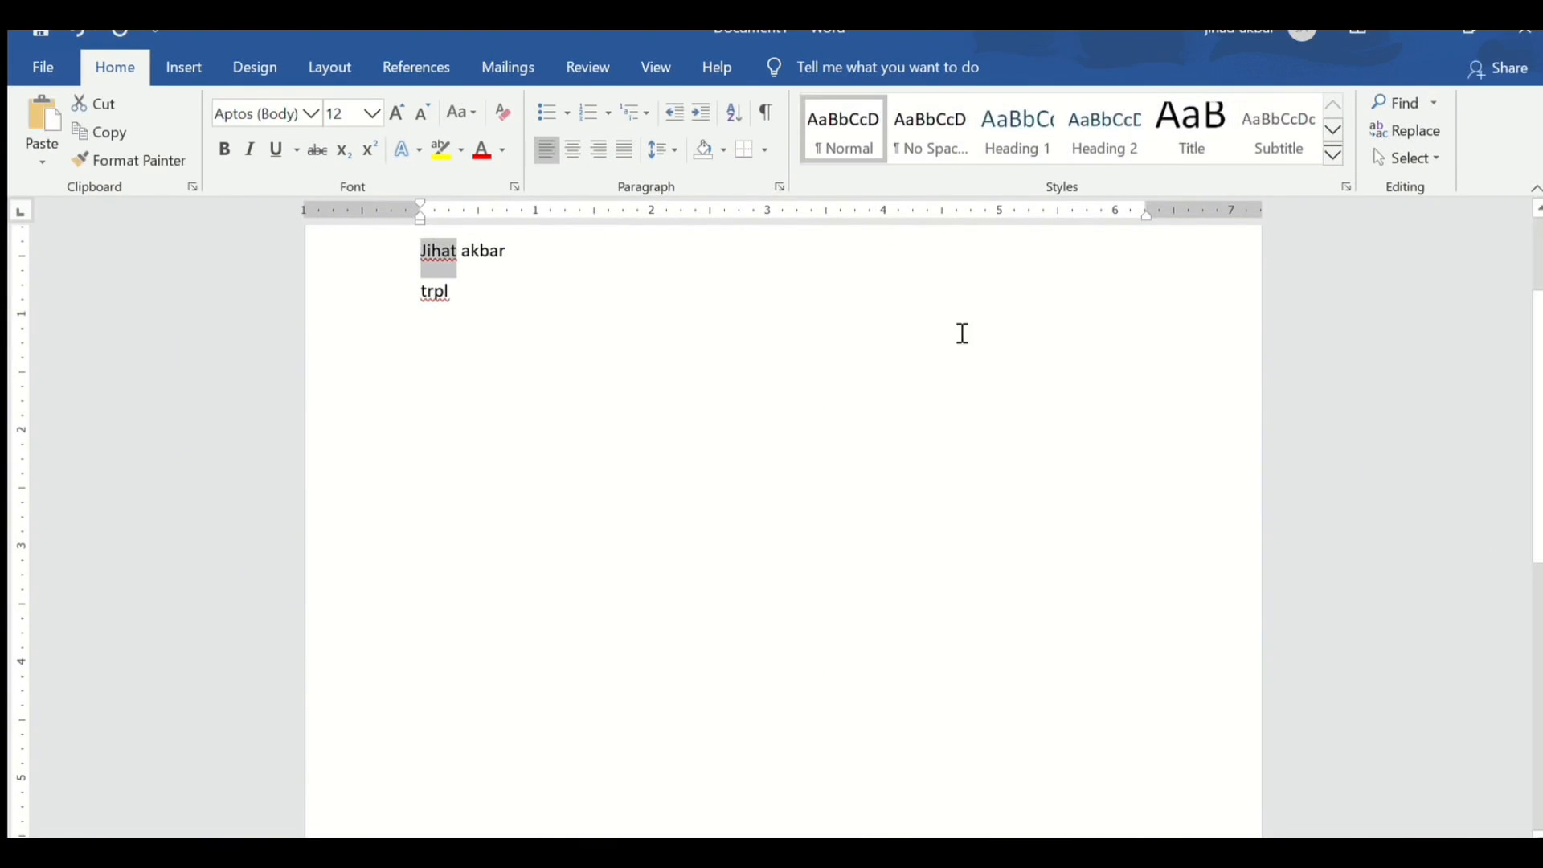
scroll(704, 327, up, 2)
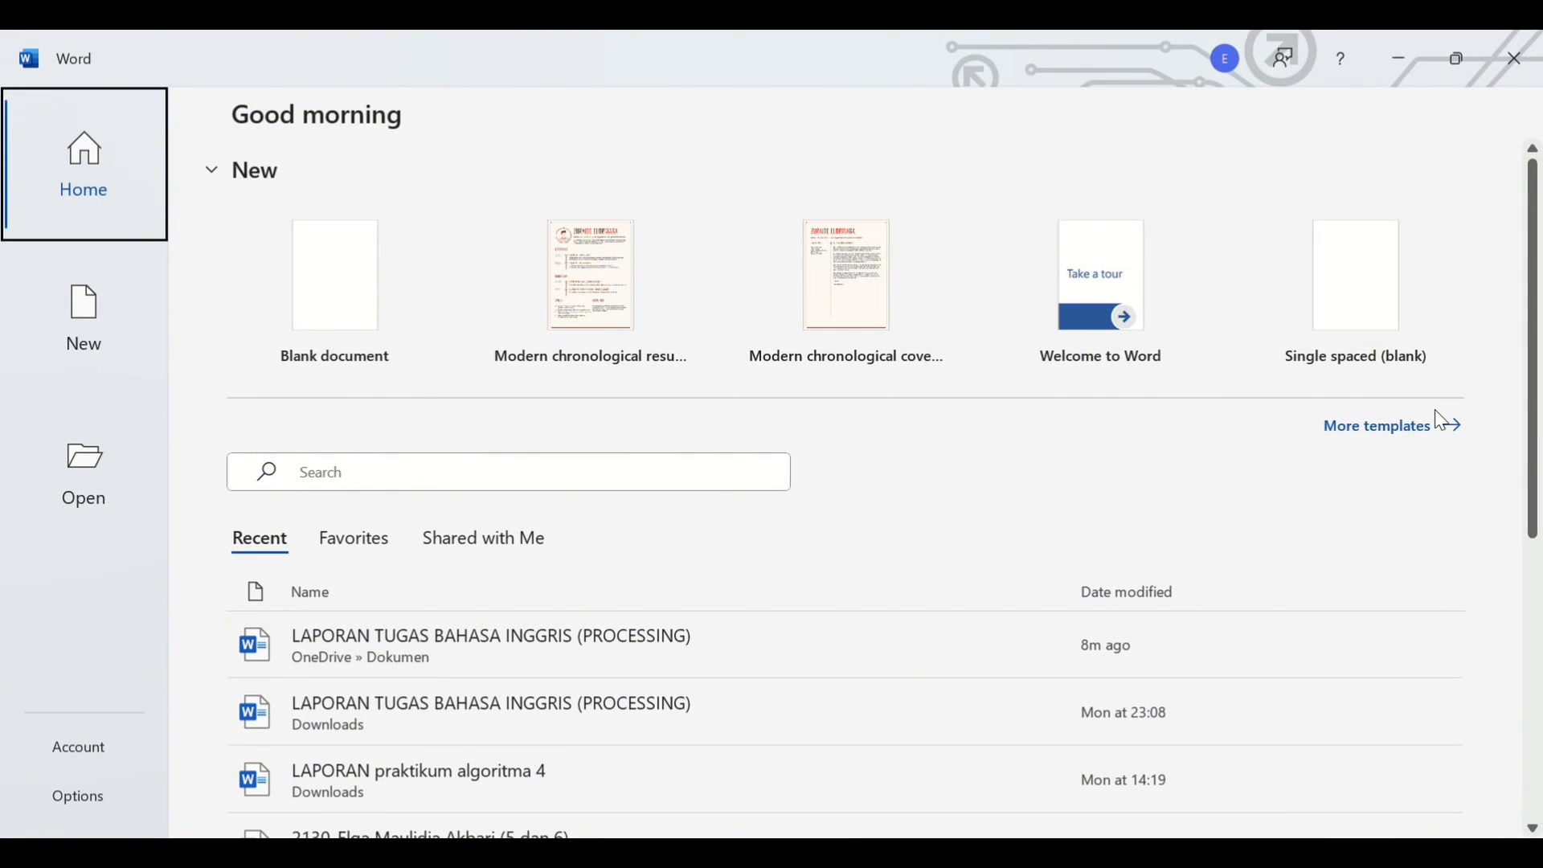
- Start a new document from the Professional APA Style paper template in the template gallery
click(1463, 432)
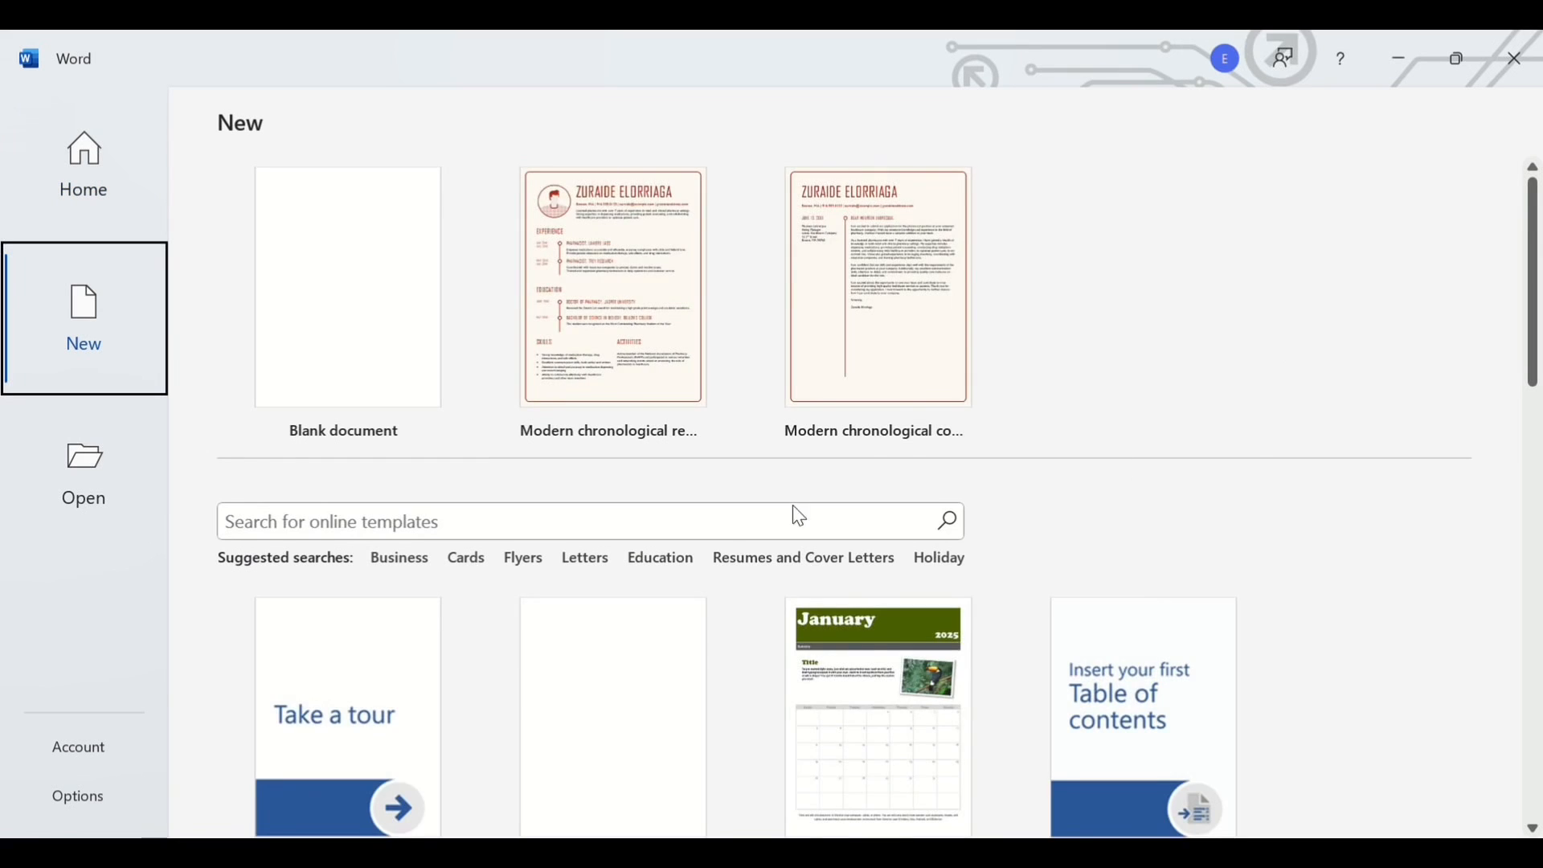
scroll(689, 613, down, 7)
scroll(687, 607, down, 6)
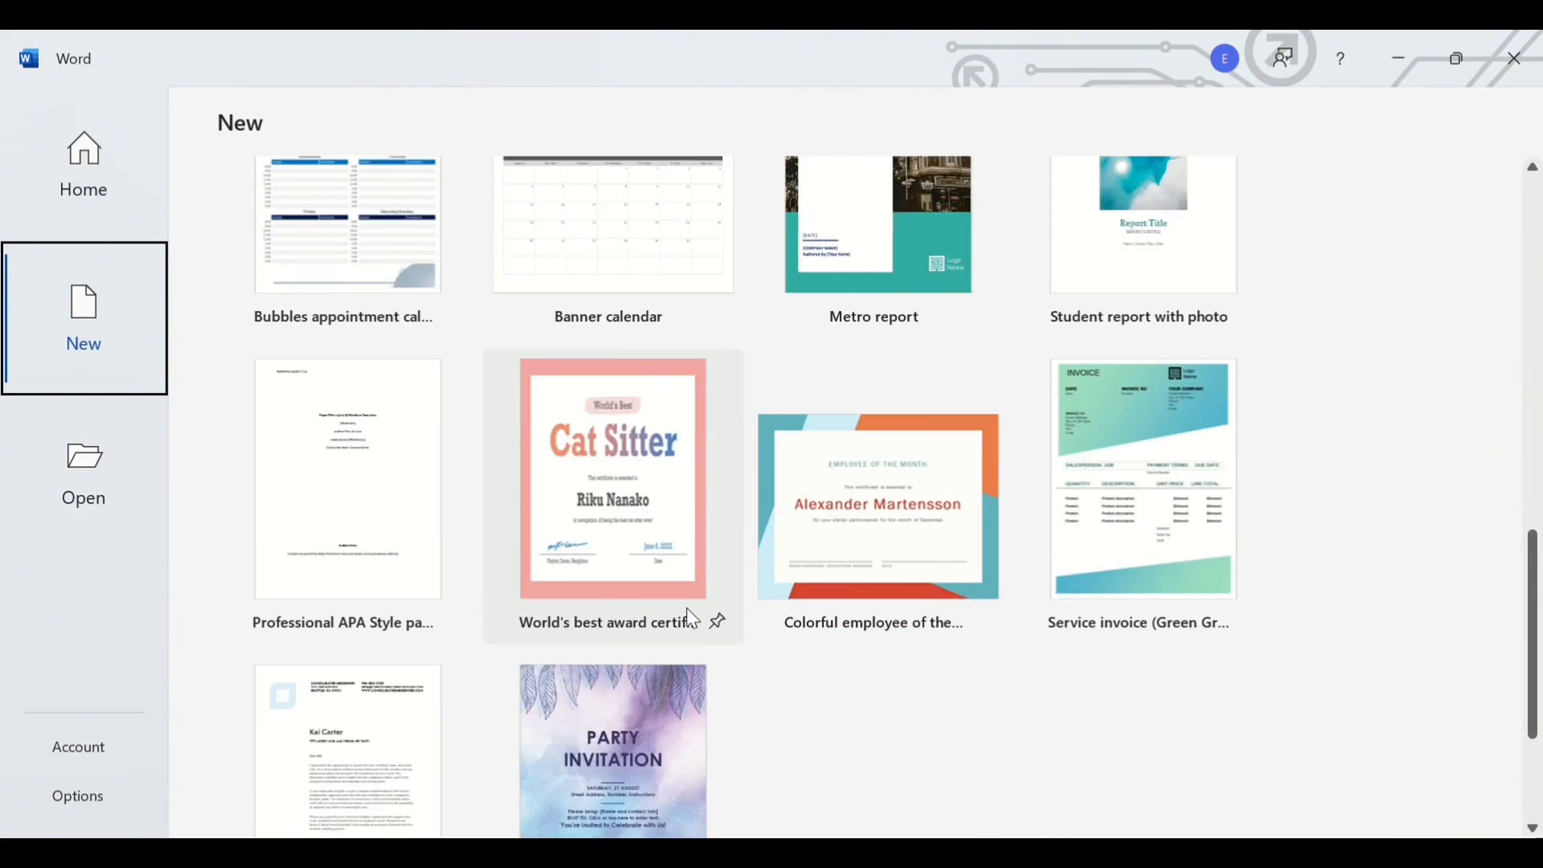
scroll(686, 608, up, 7)
scroll(687, 607, up, 4)
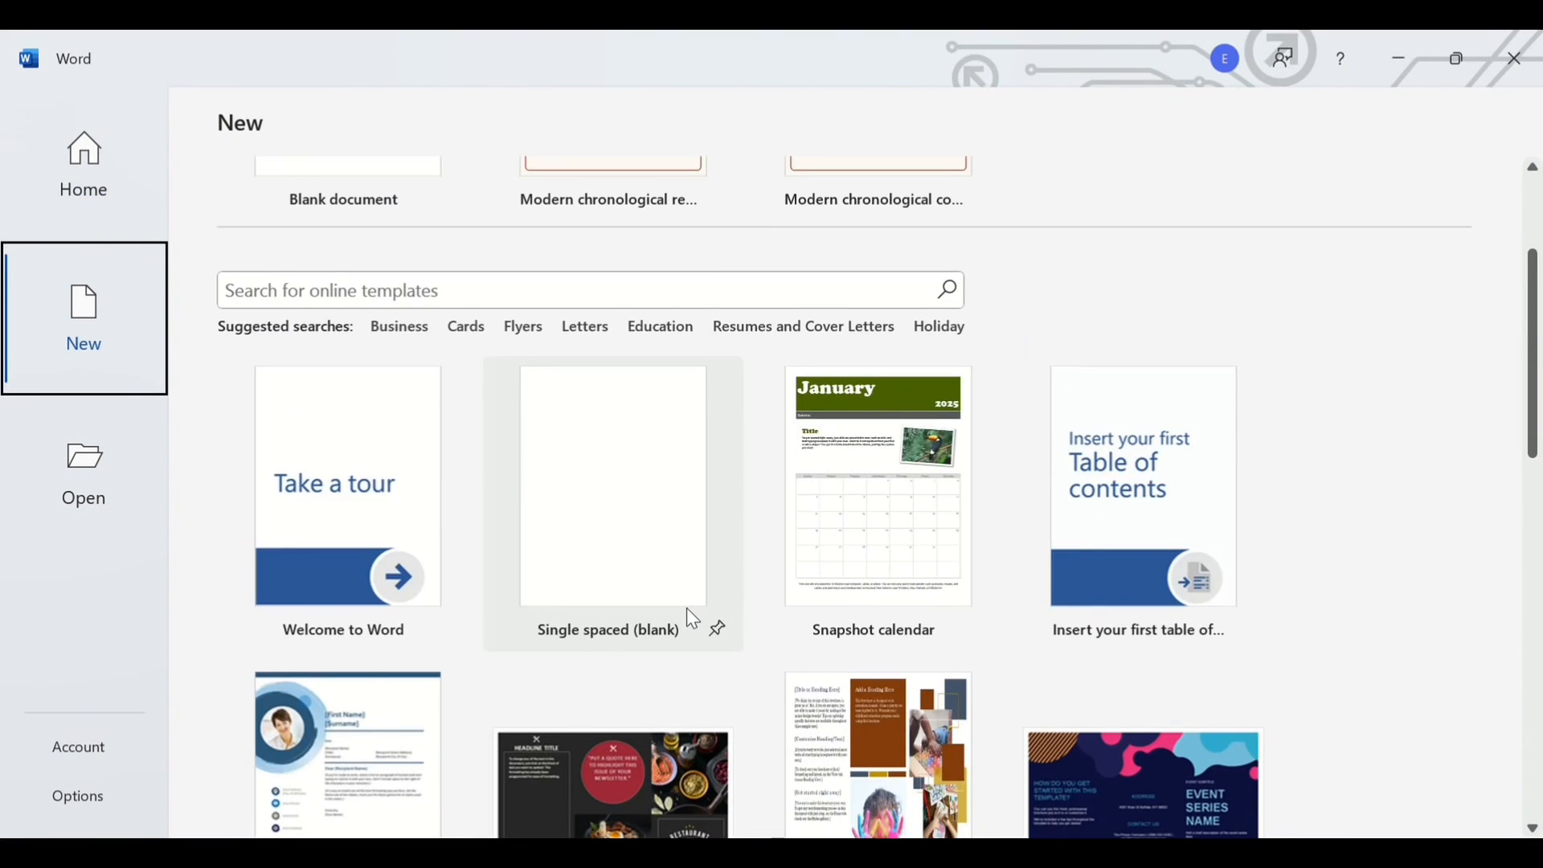
scroll(687, 608, down, 4)
scroll(687, 608, down, 8)
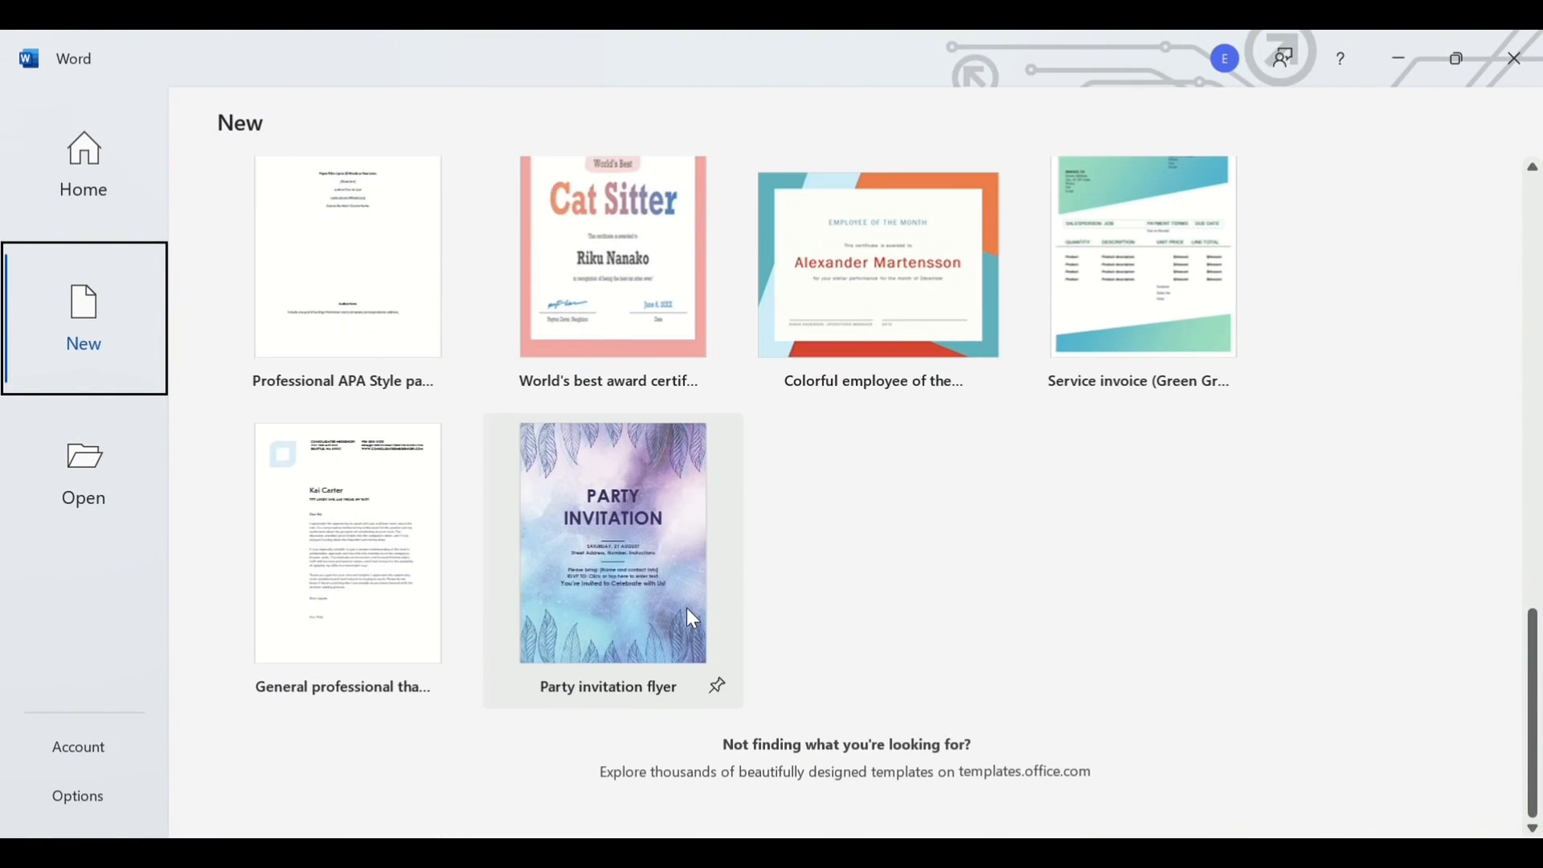
scroll(686, 607, up, 4)
click(310, 603)
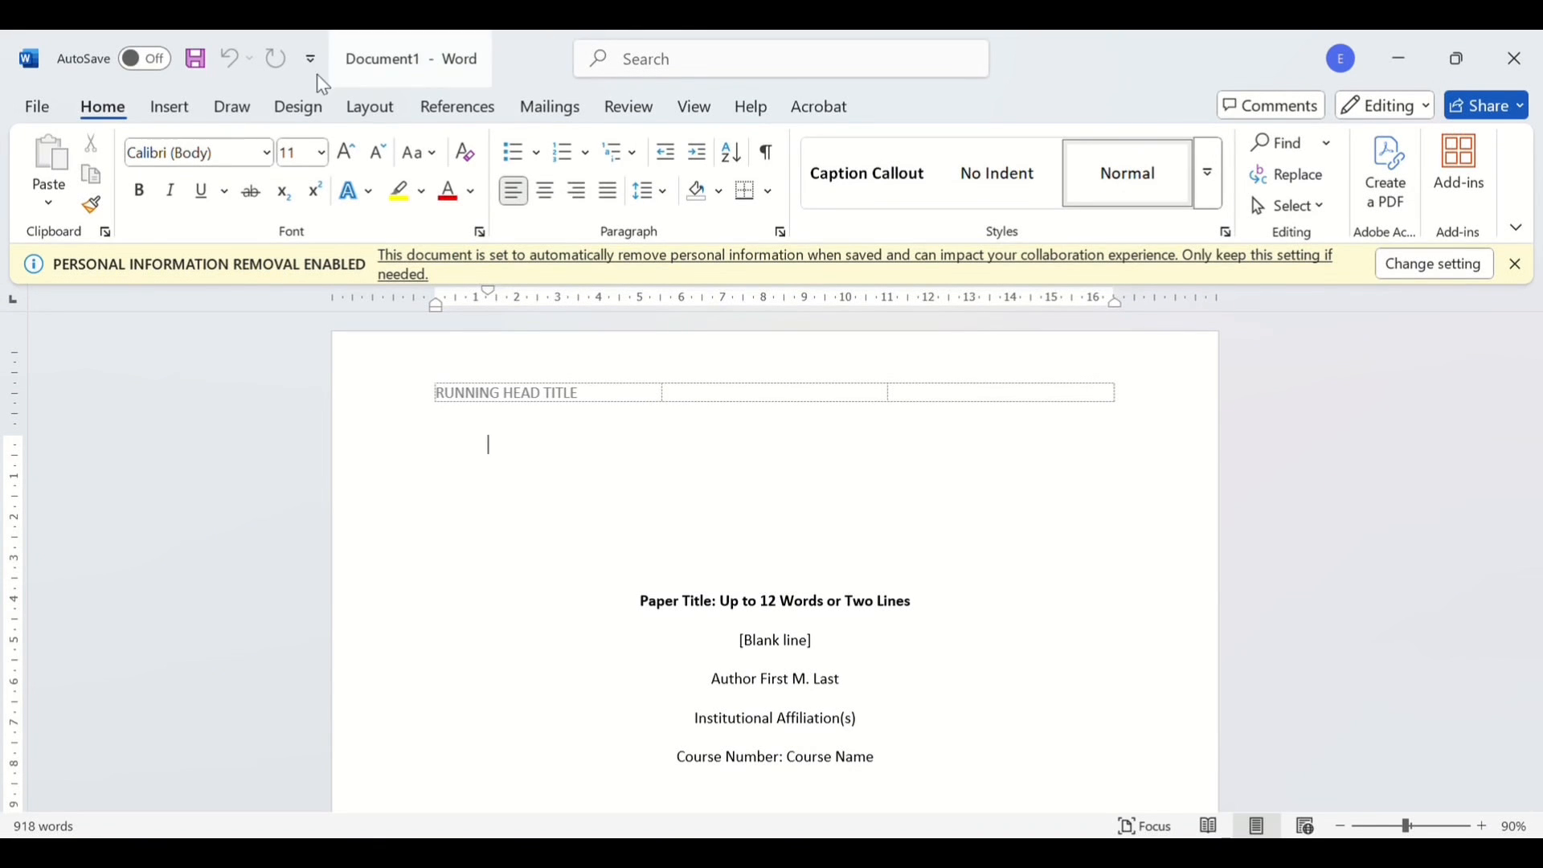
- Insert a Blank header on the first page and type the author's full name in capitals
click(168, 109)
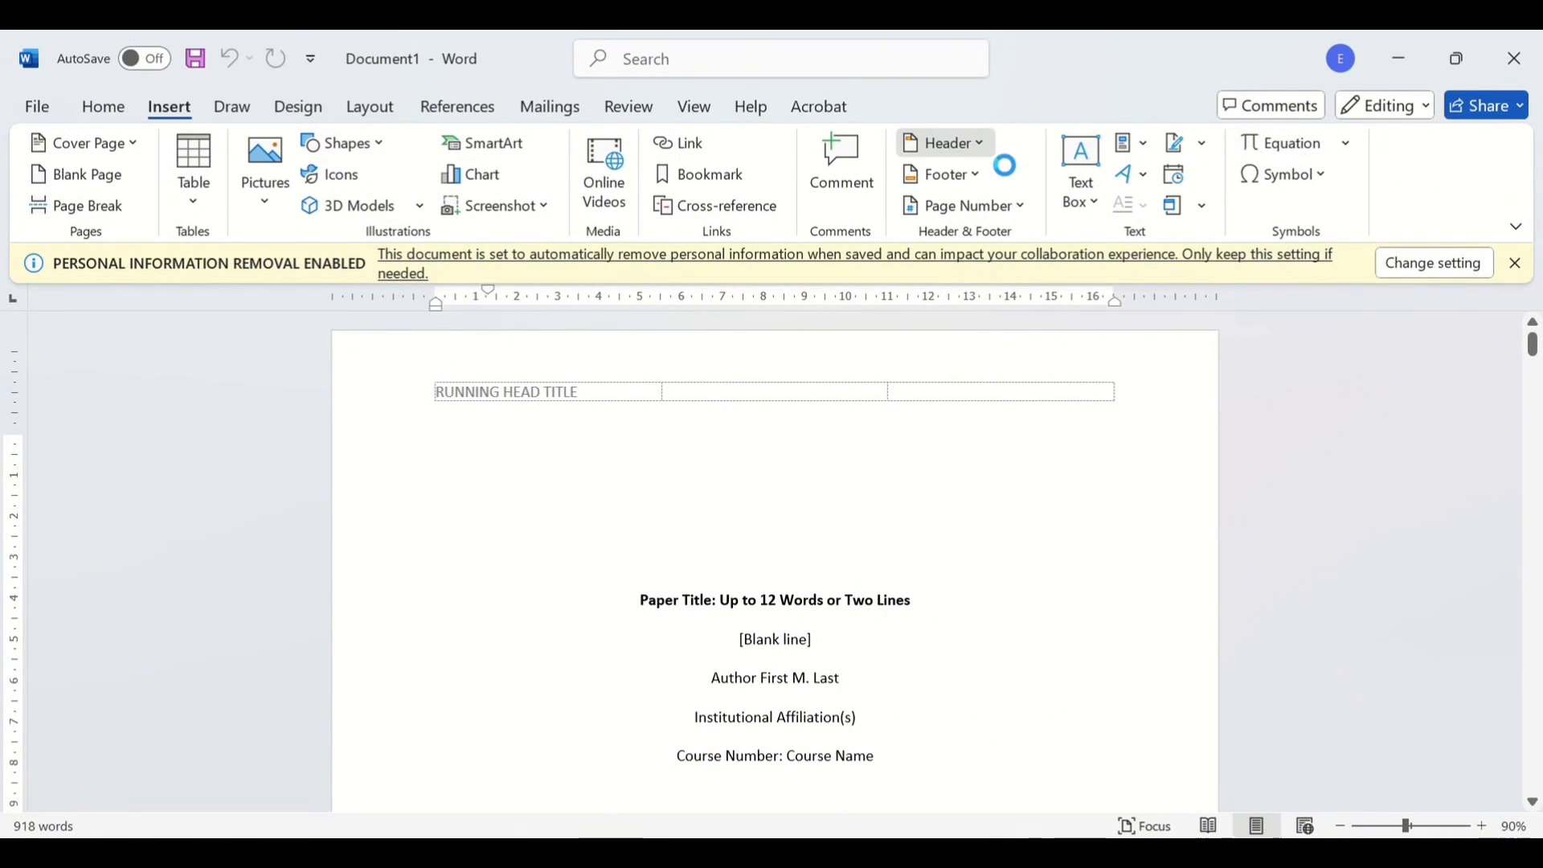
click(1117, 286)
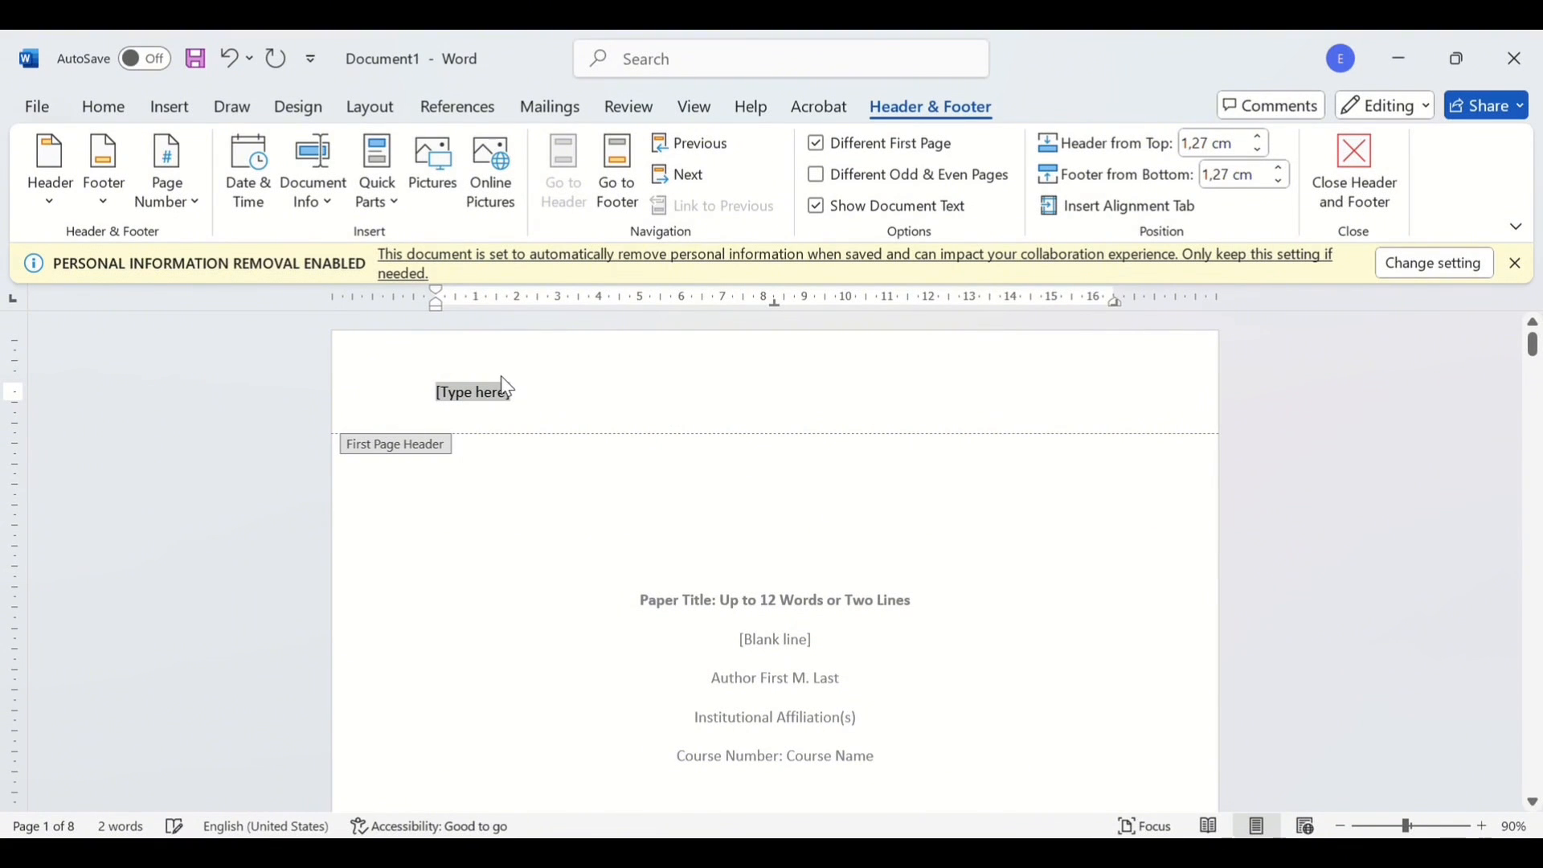
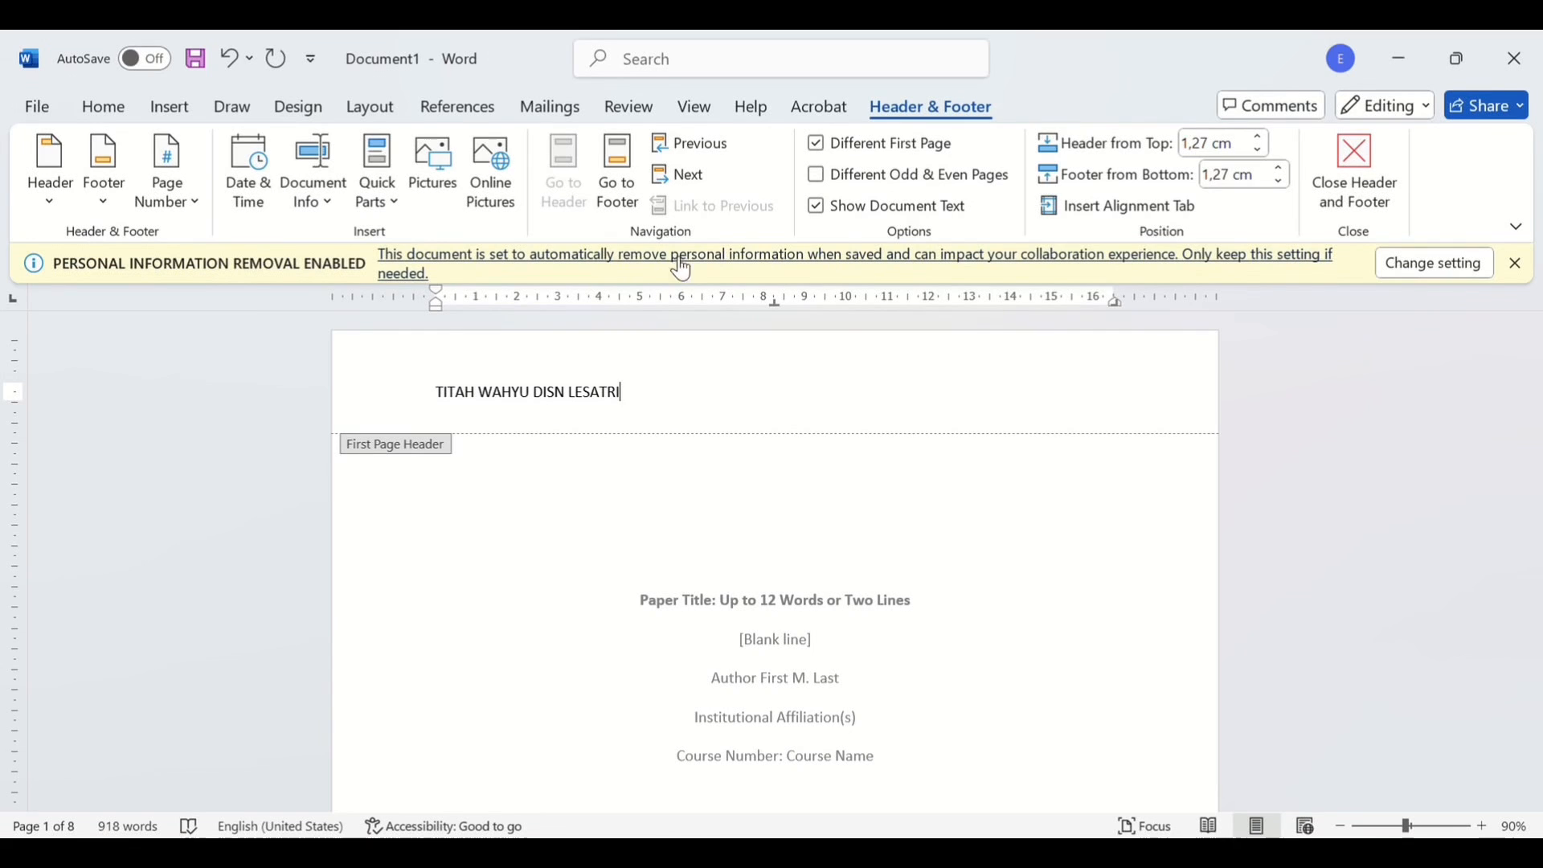
click(175, 112)
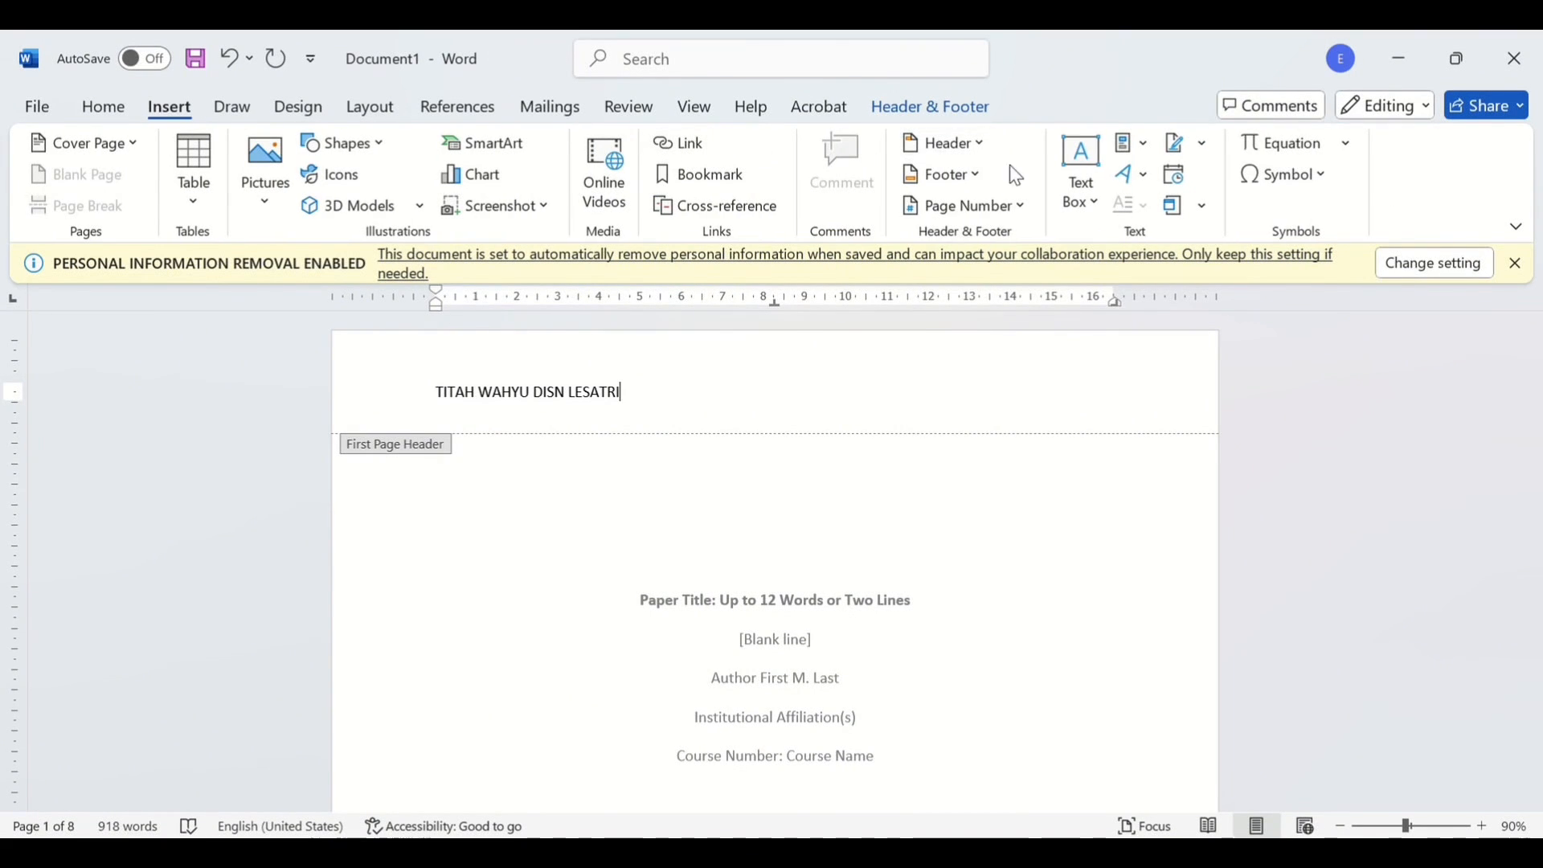
- Add a Blank footer with the author's name in capitals, correcting its misspelled letters
click(982, 183)
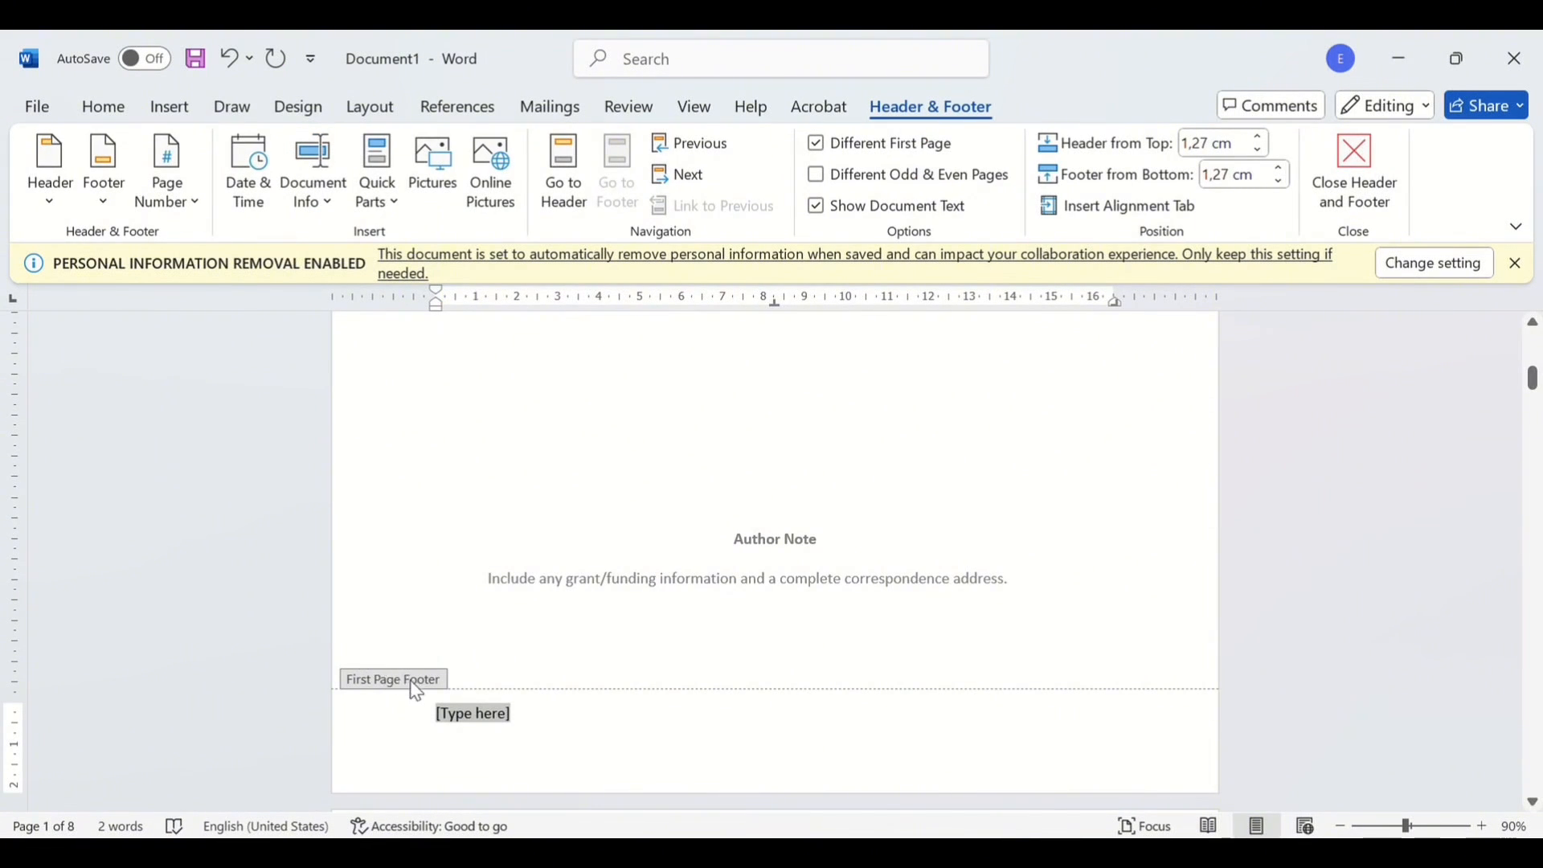
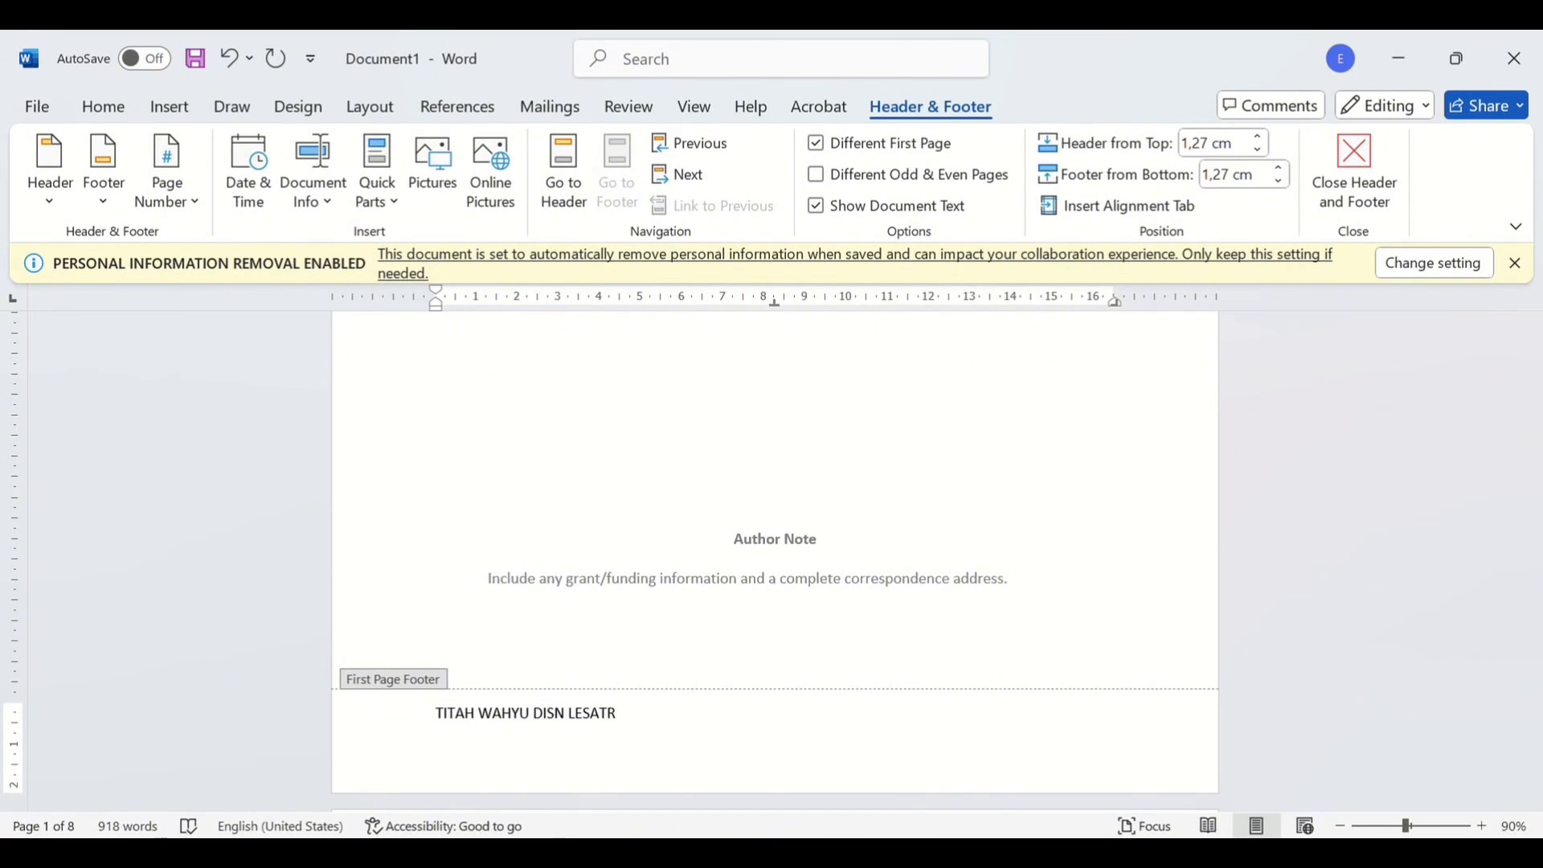
click(555, 714)
key(BackSpace)
text(A)
scroll(916, 523, up, 5)
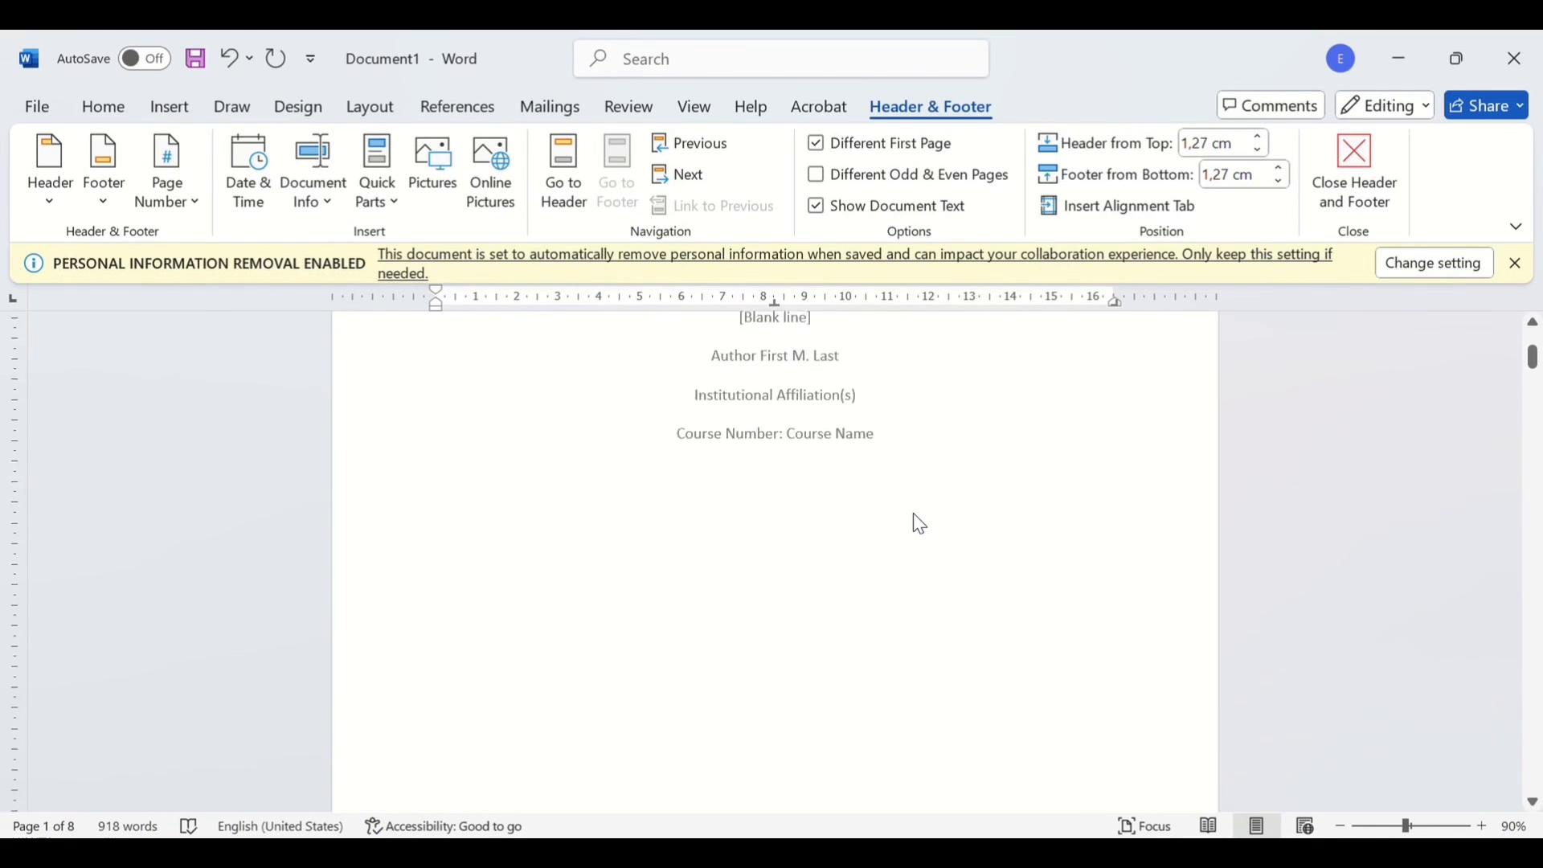
scroll(920, 524, up, 4)
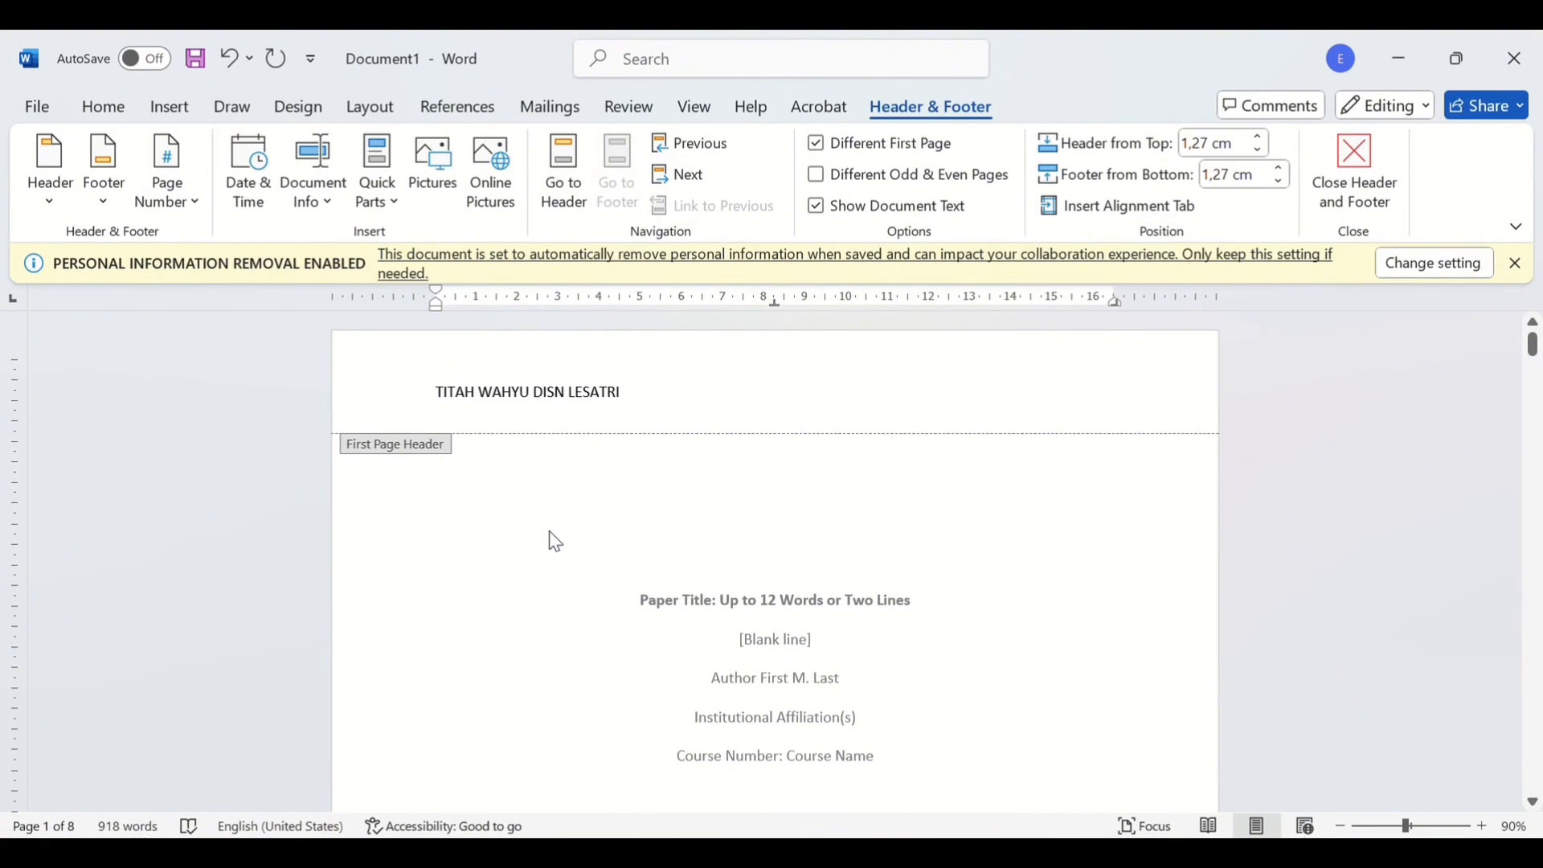
scroll(781, 623, down, 4)
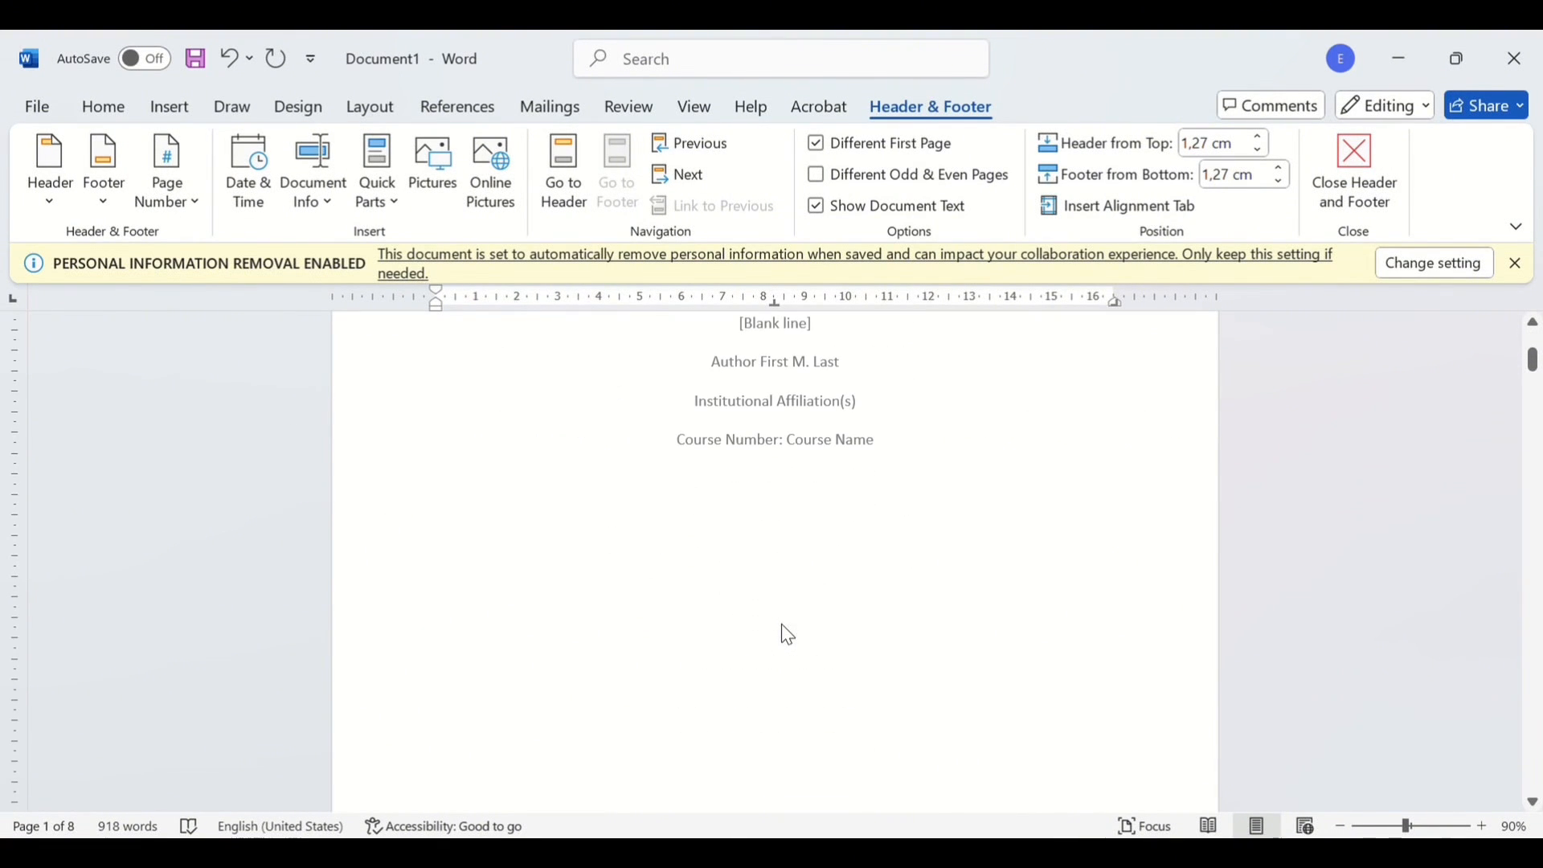
- Insert a 4-row, 7-column table in the body below the course line
double_click(738, 547)
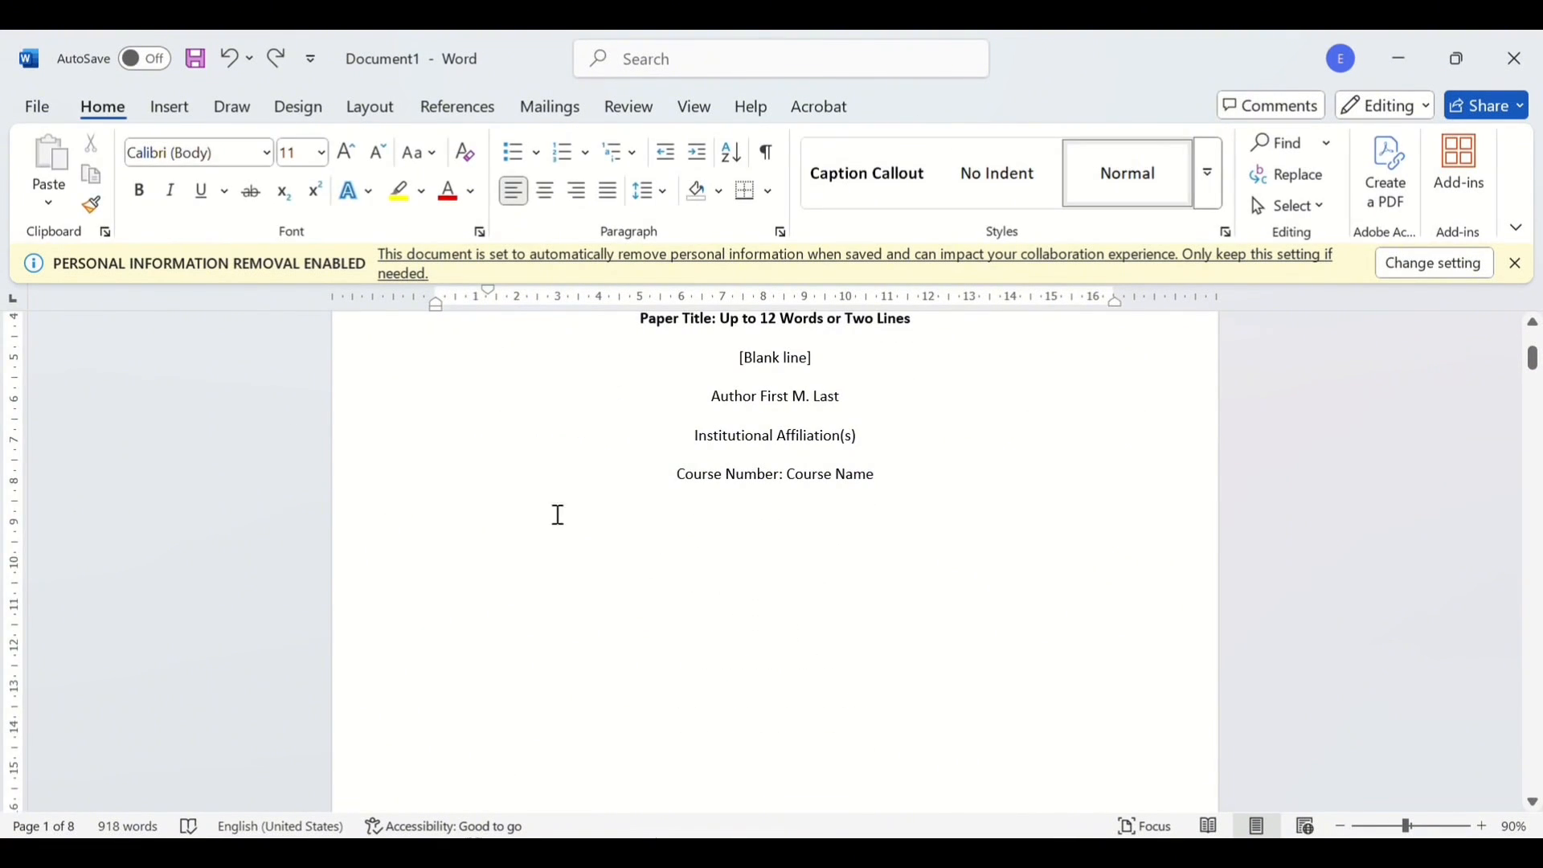
click(176, 107)
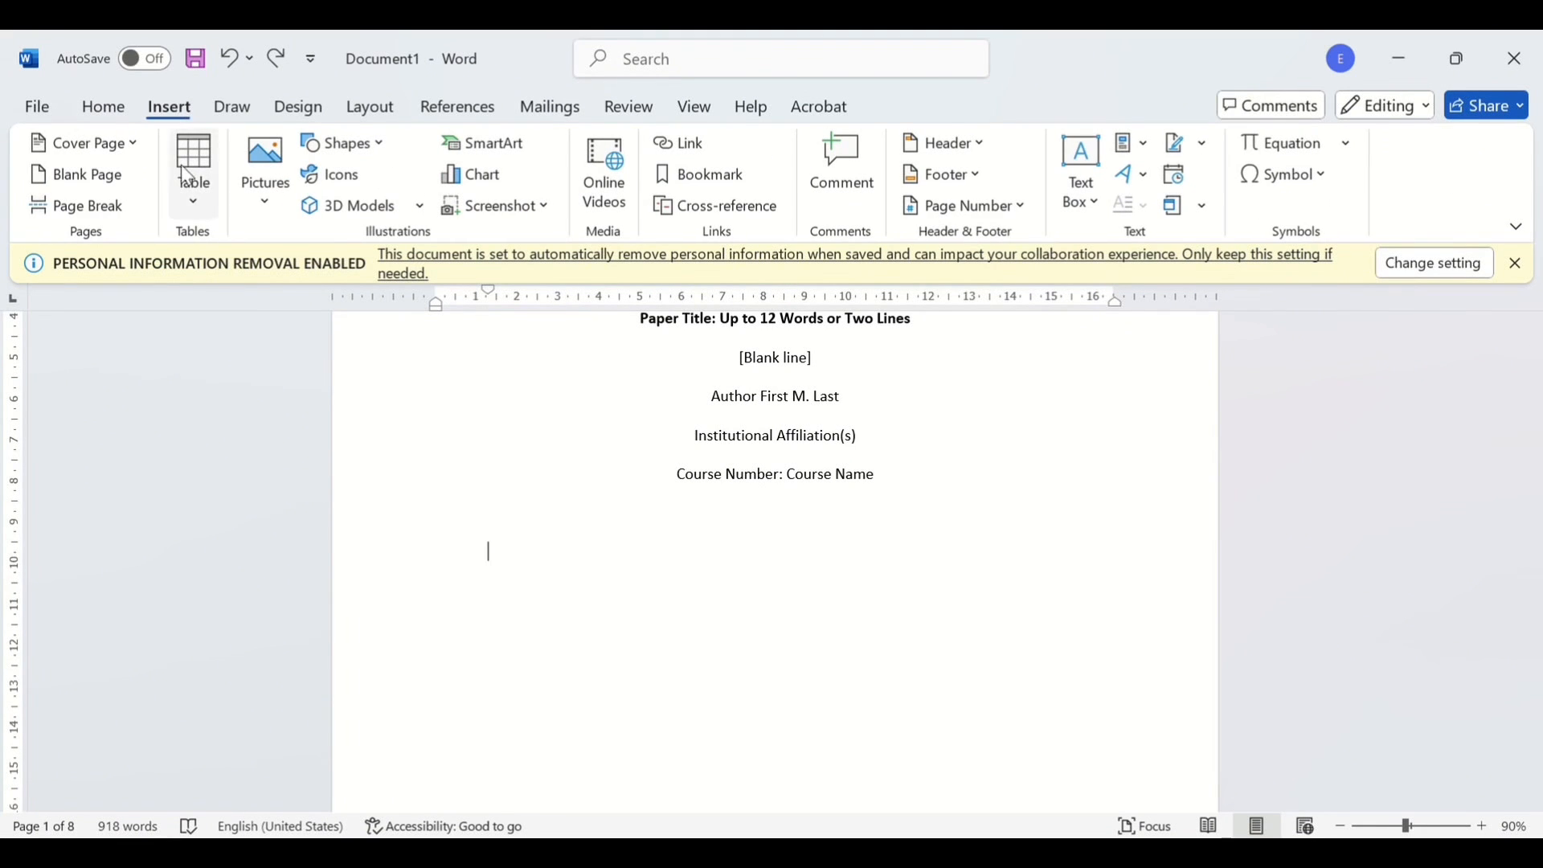
click(192, 207)
click(207, 281)
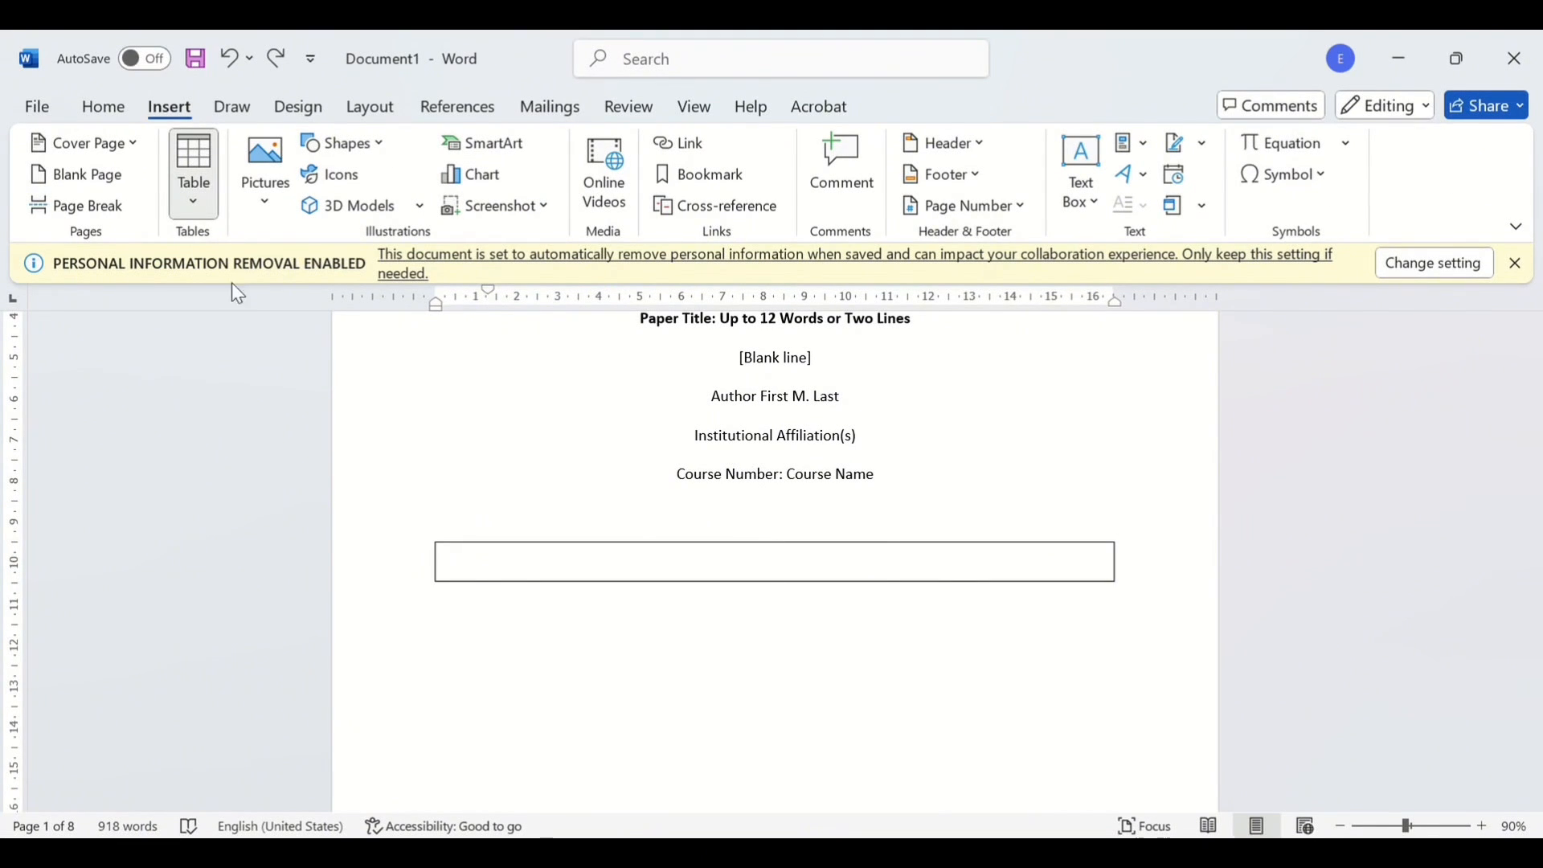
click(398, 381)
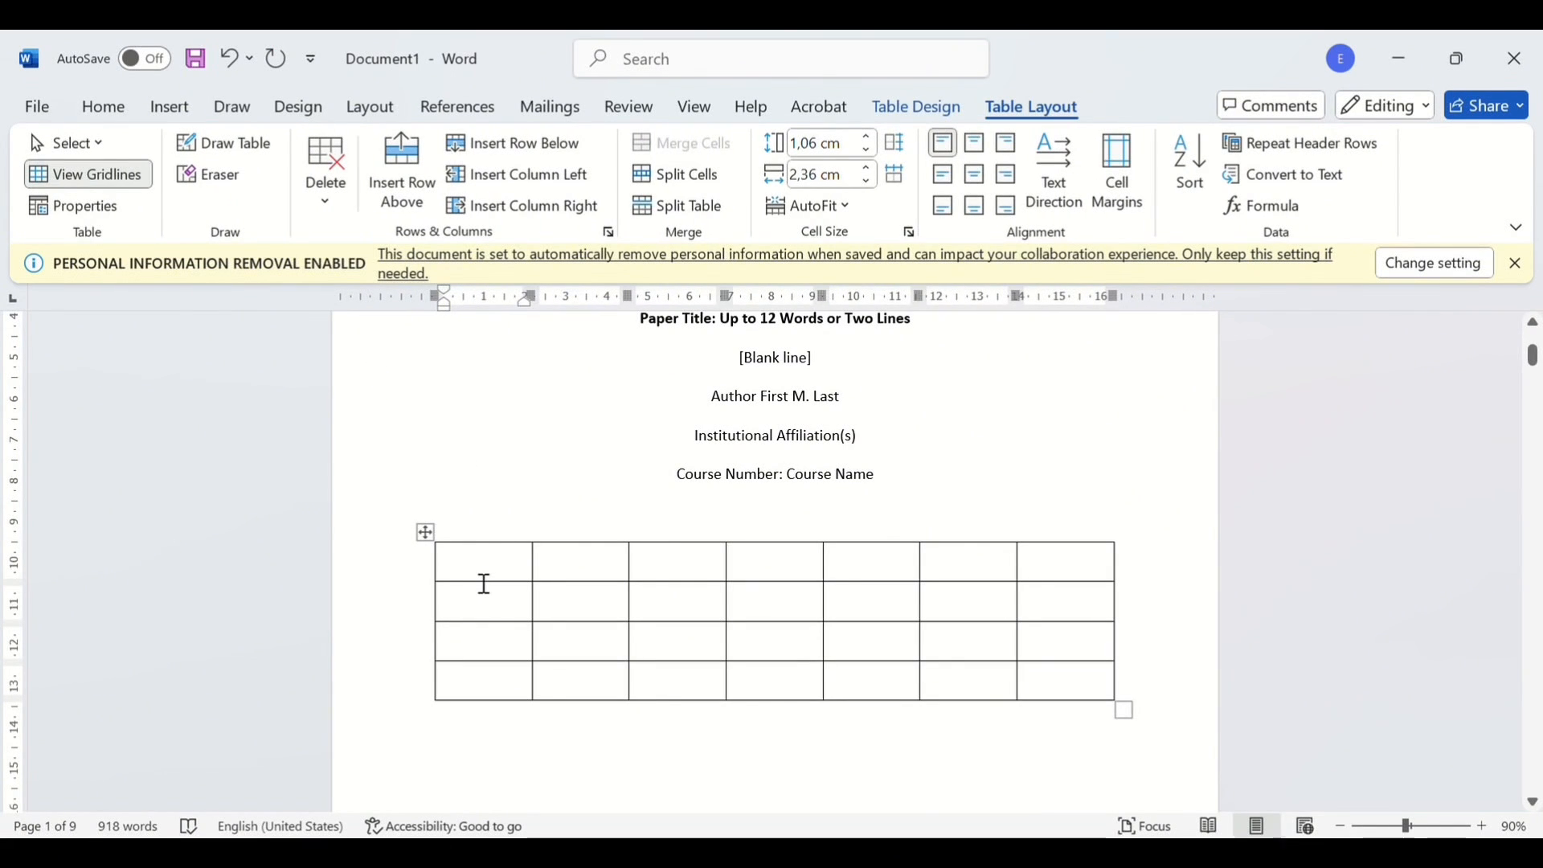
- Fill the header row with NAMA, NIM, KELAS, PRODI, JURUSAN, MINAT and BAKAT
text(NAMA)
click(603, 566)
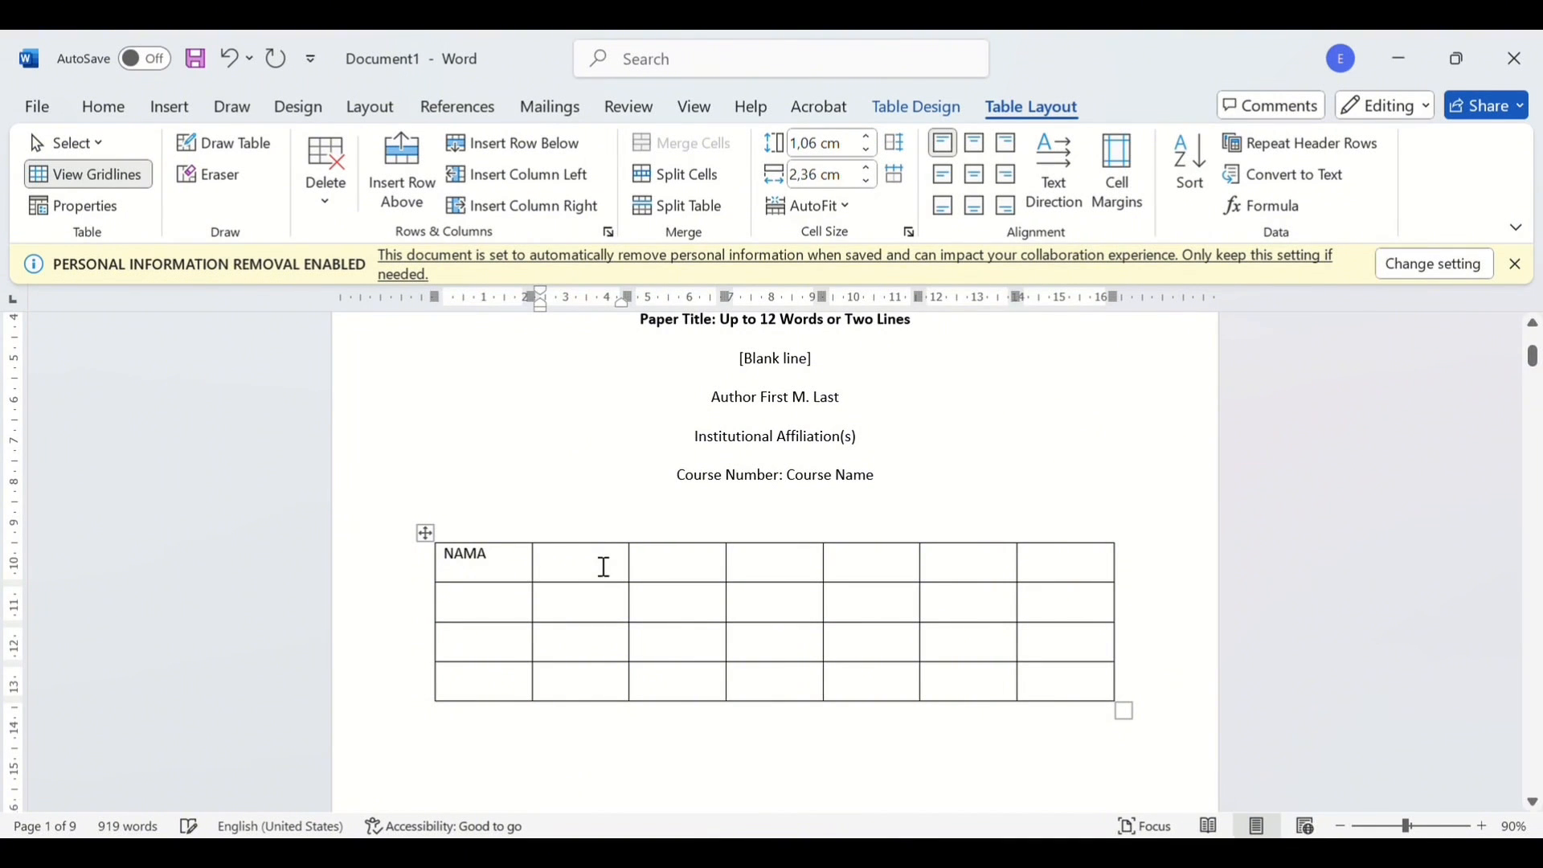
text(NIM)
click(704, 575)
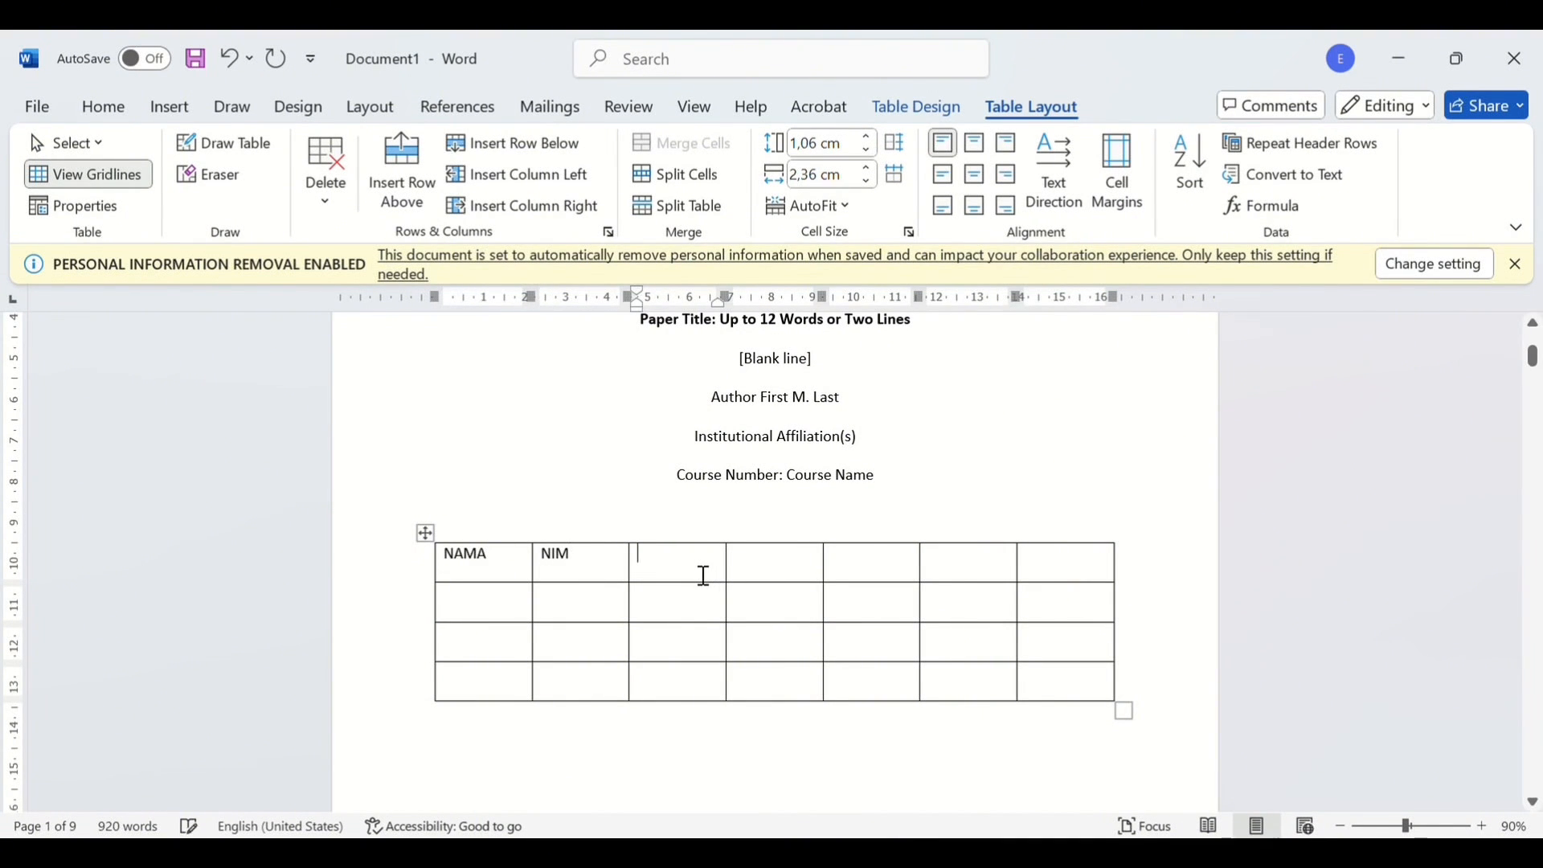
text(KELAS)
click(793, 577)
text(FRO)
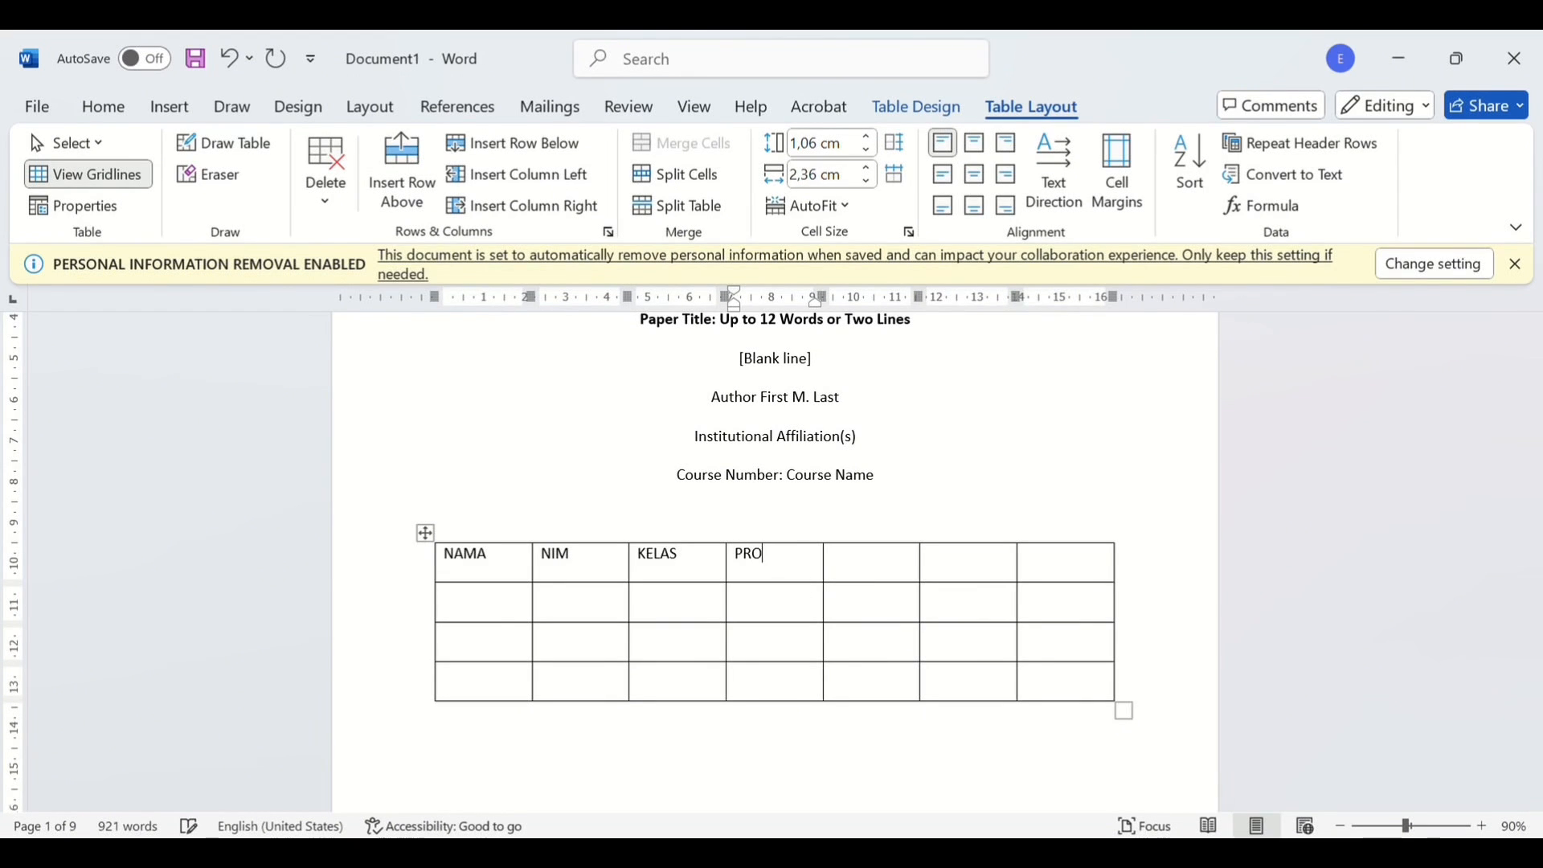
text(DI)
click(892, 579)
text(J)
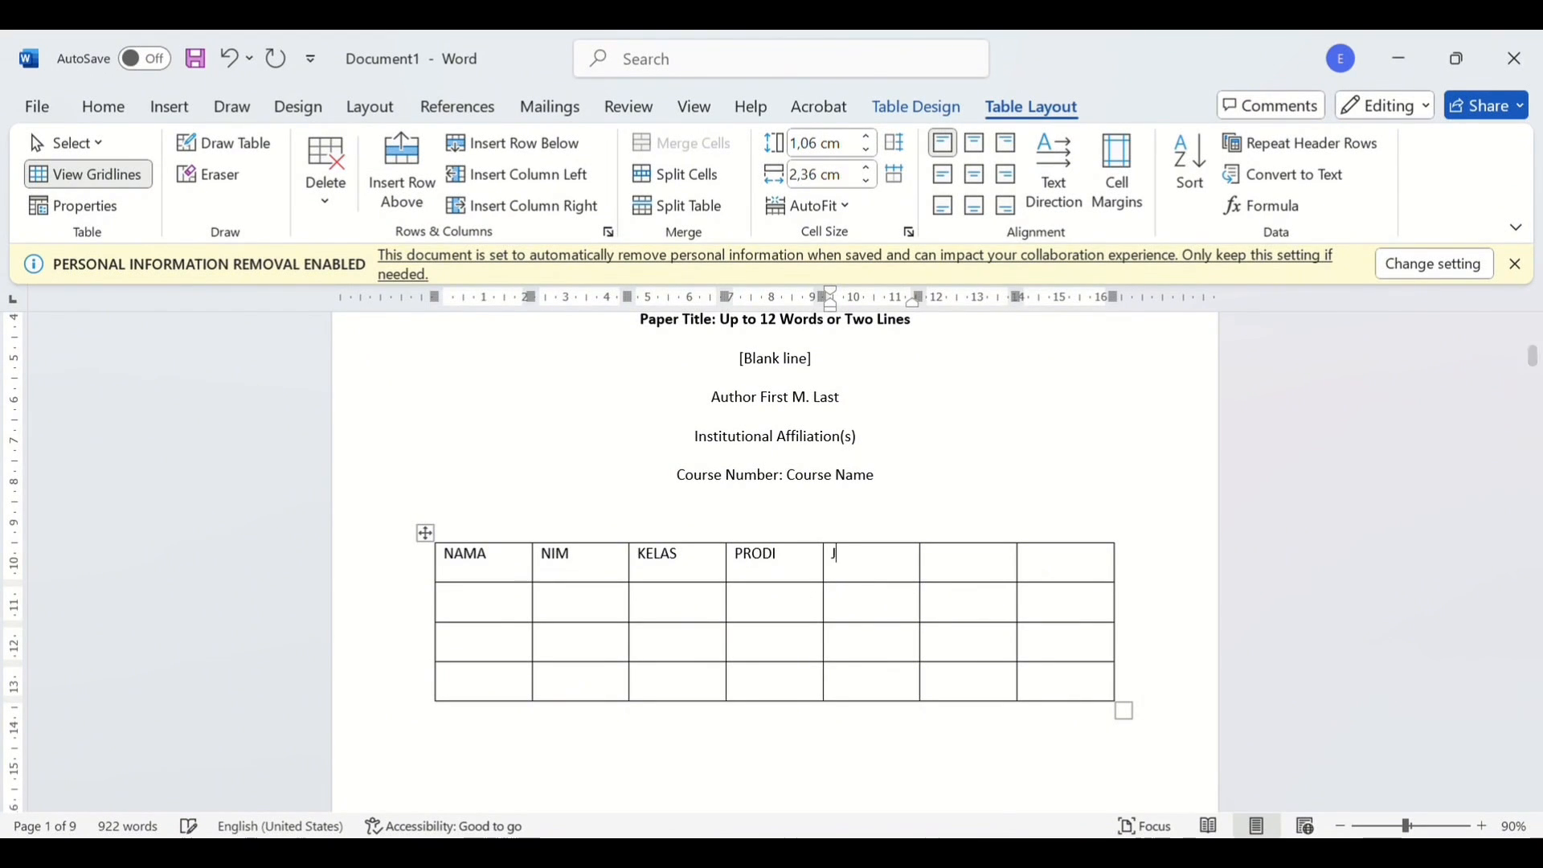
text(URUSAN)
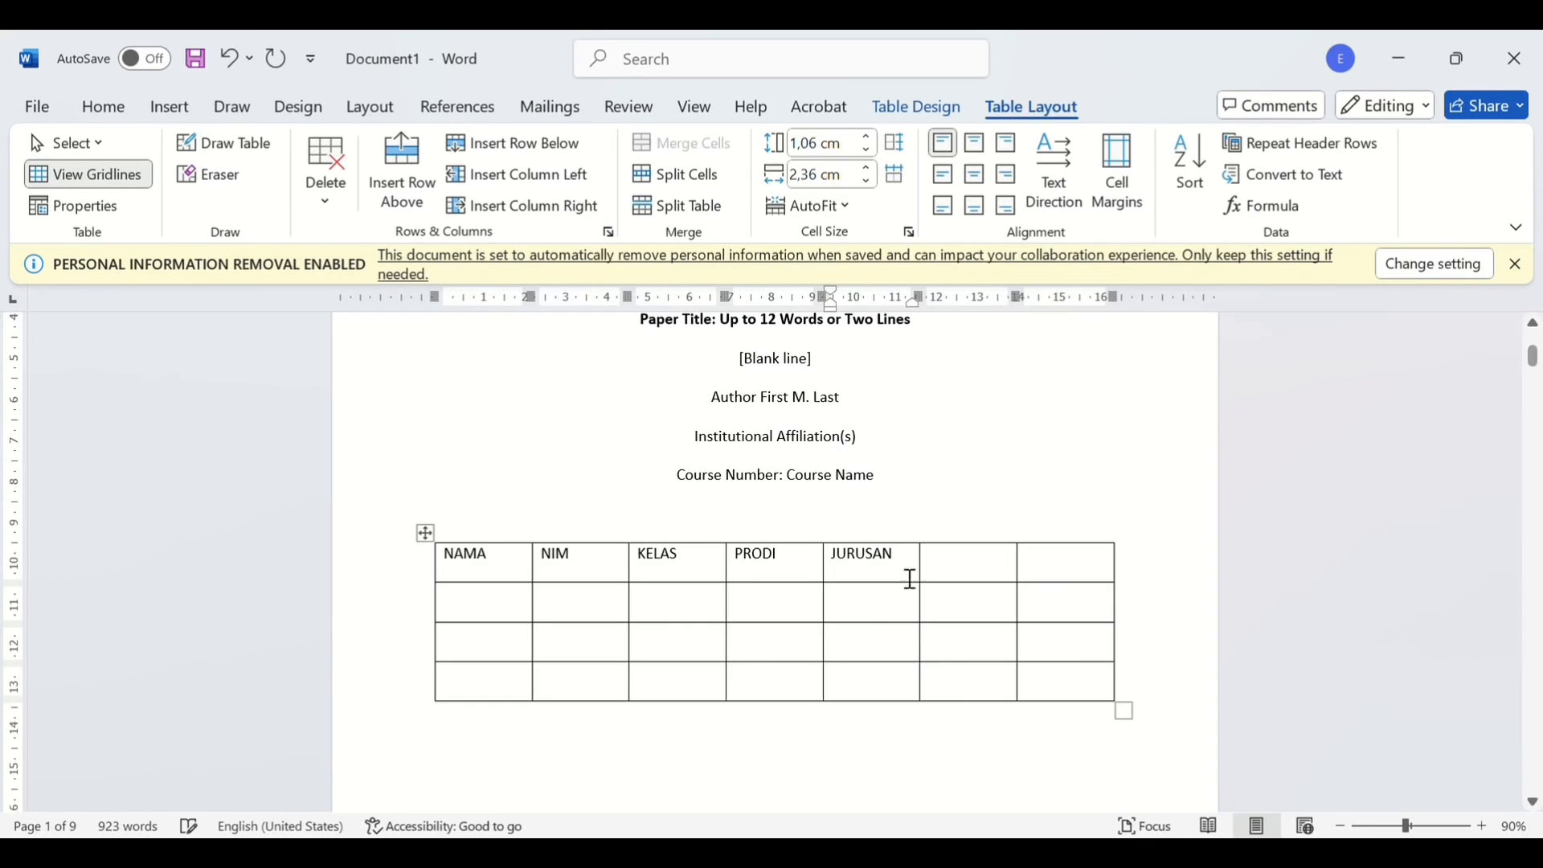
click(988, 578)
text(MINAT)
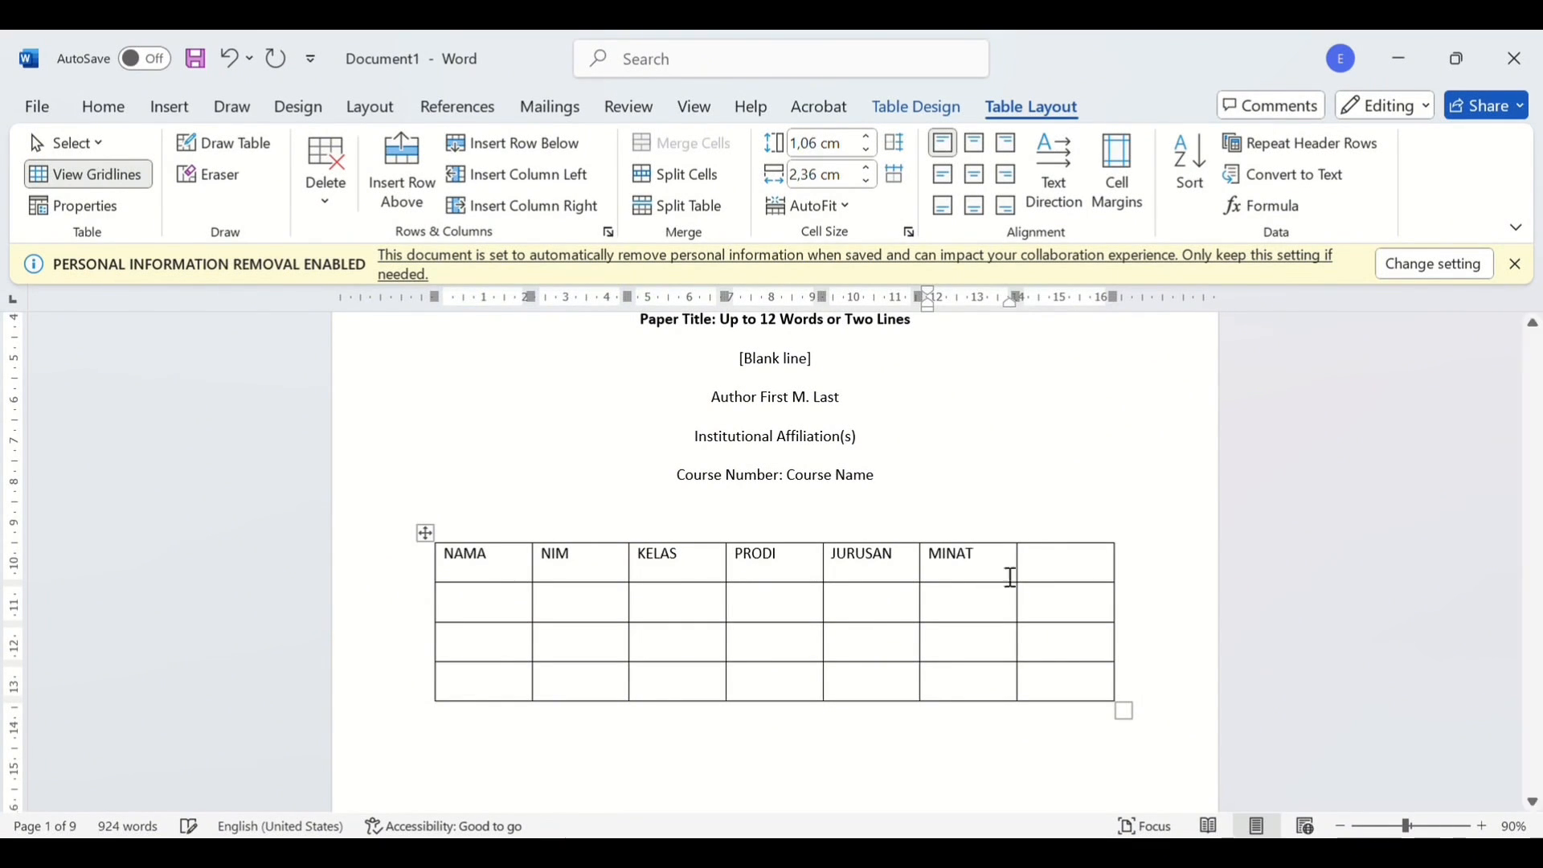
click(1085, 579)
text(BAKAT)
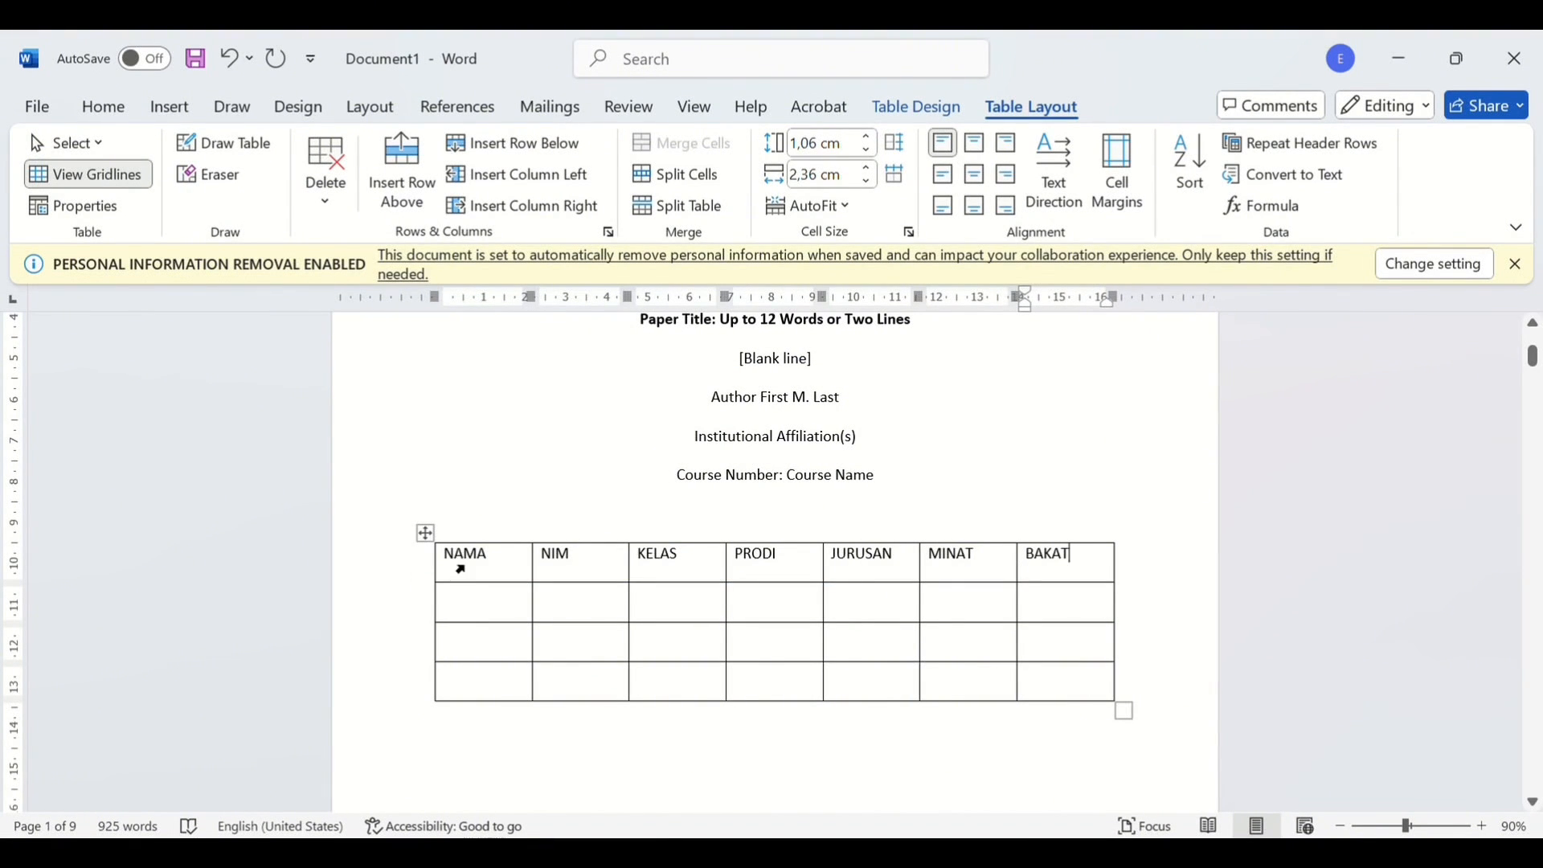
- Centre the text of the whole header row with Ctrl+E
drag(460, 569, 1103, 569)
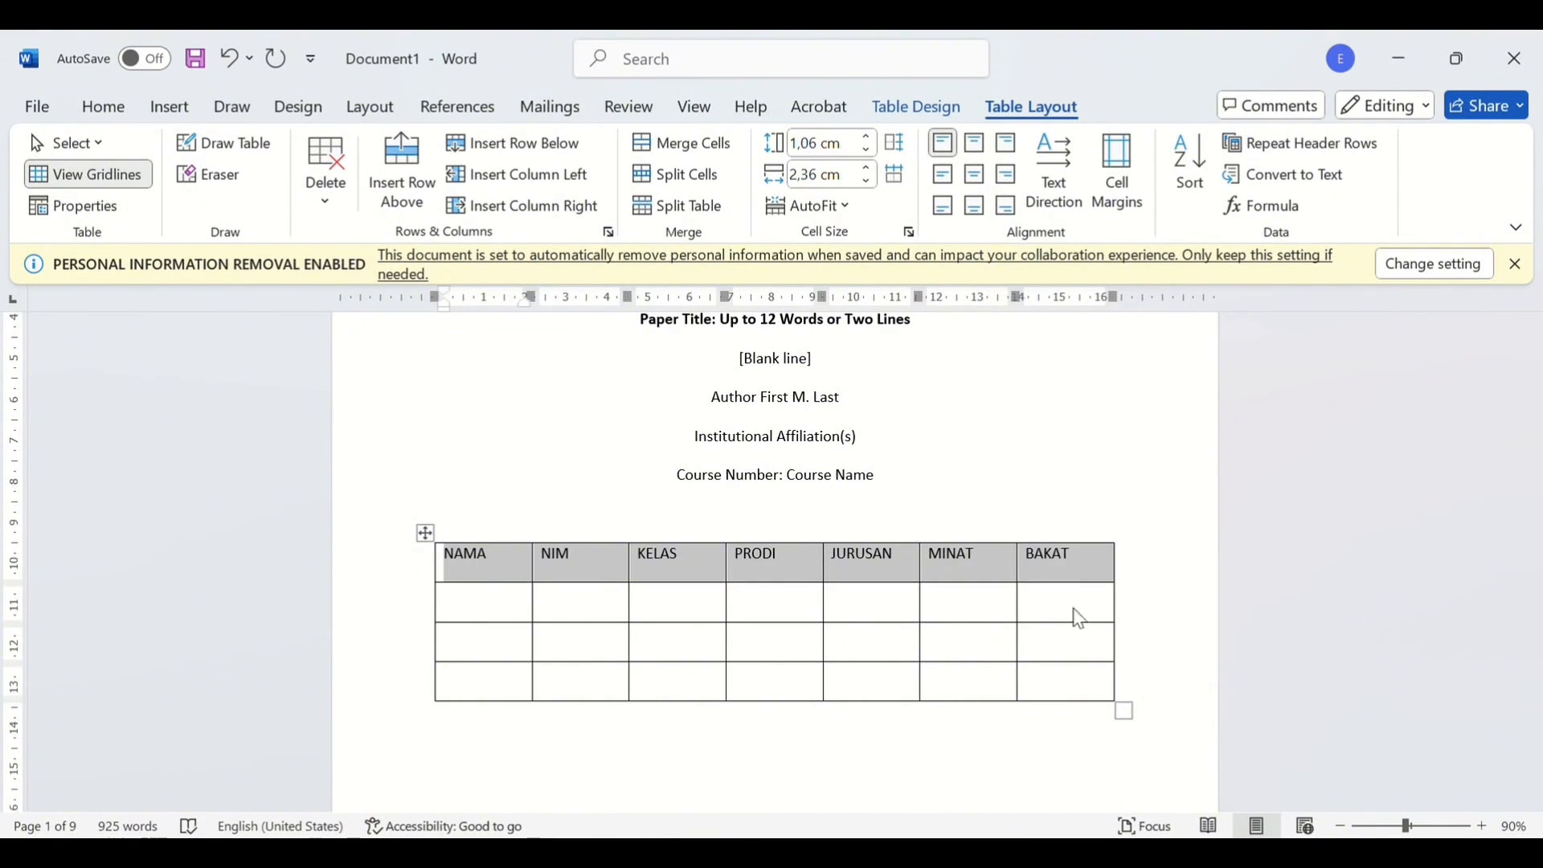
key(ctrl+e)
click(1195, 523)
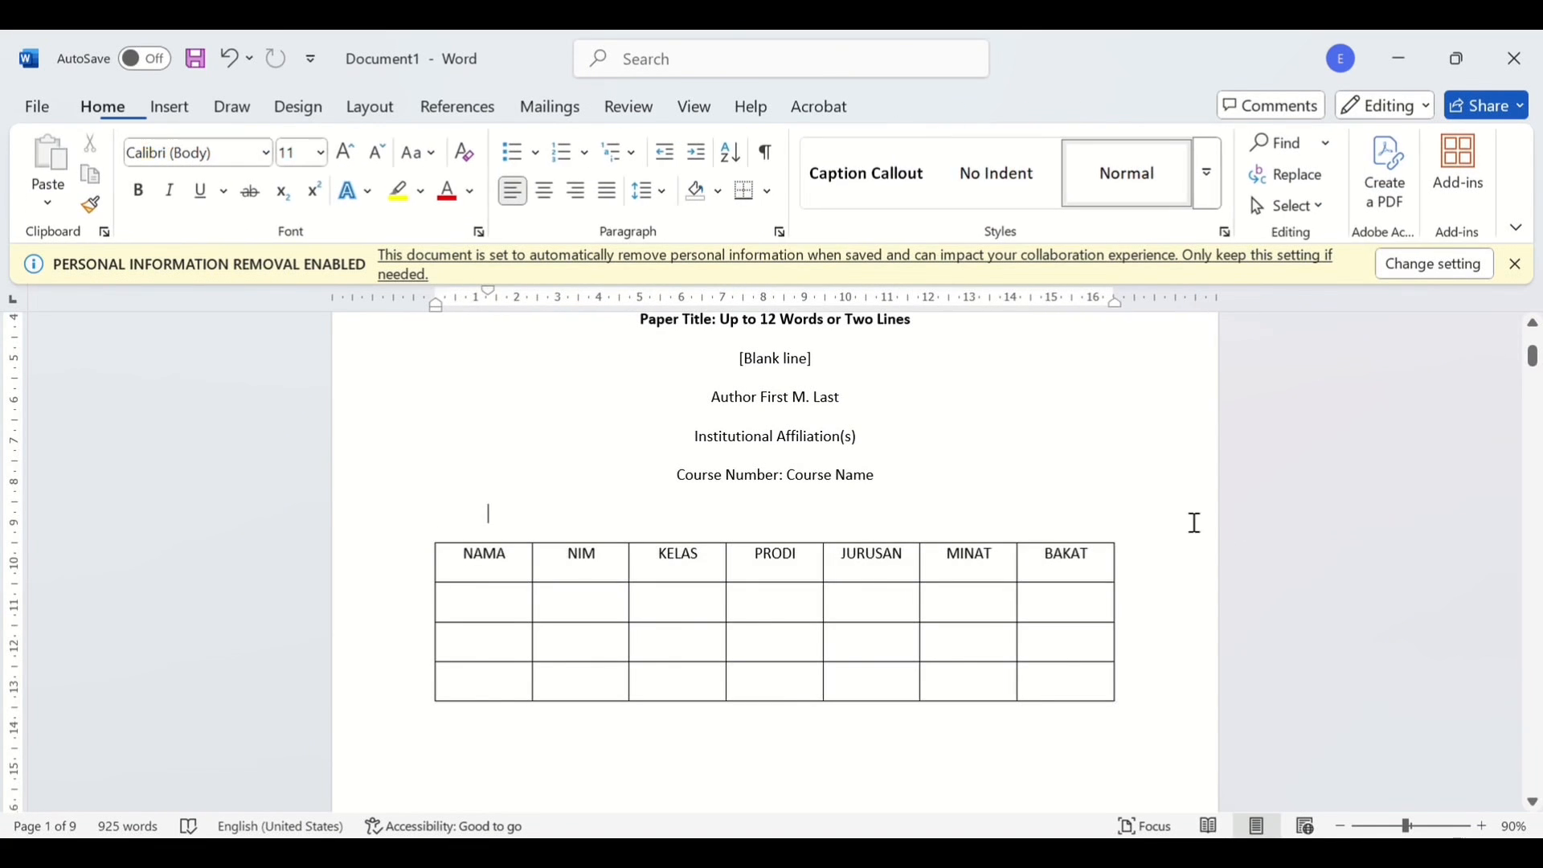
- Scroll through the report and start erasing the lecturer's name under the title
scroll(1133, 513, up, 3)
scroll(1133, 513, down, 7)
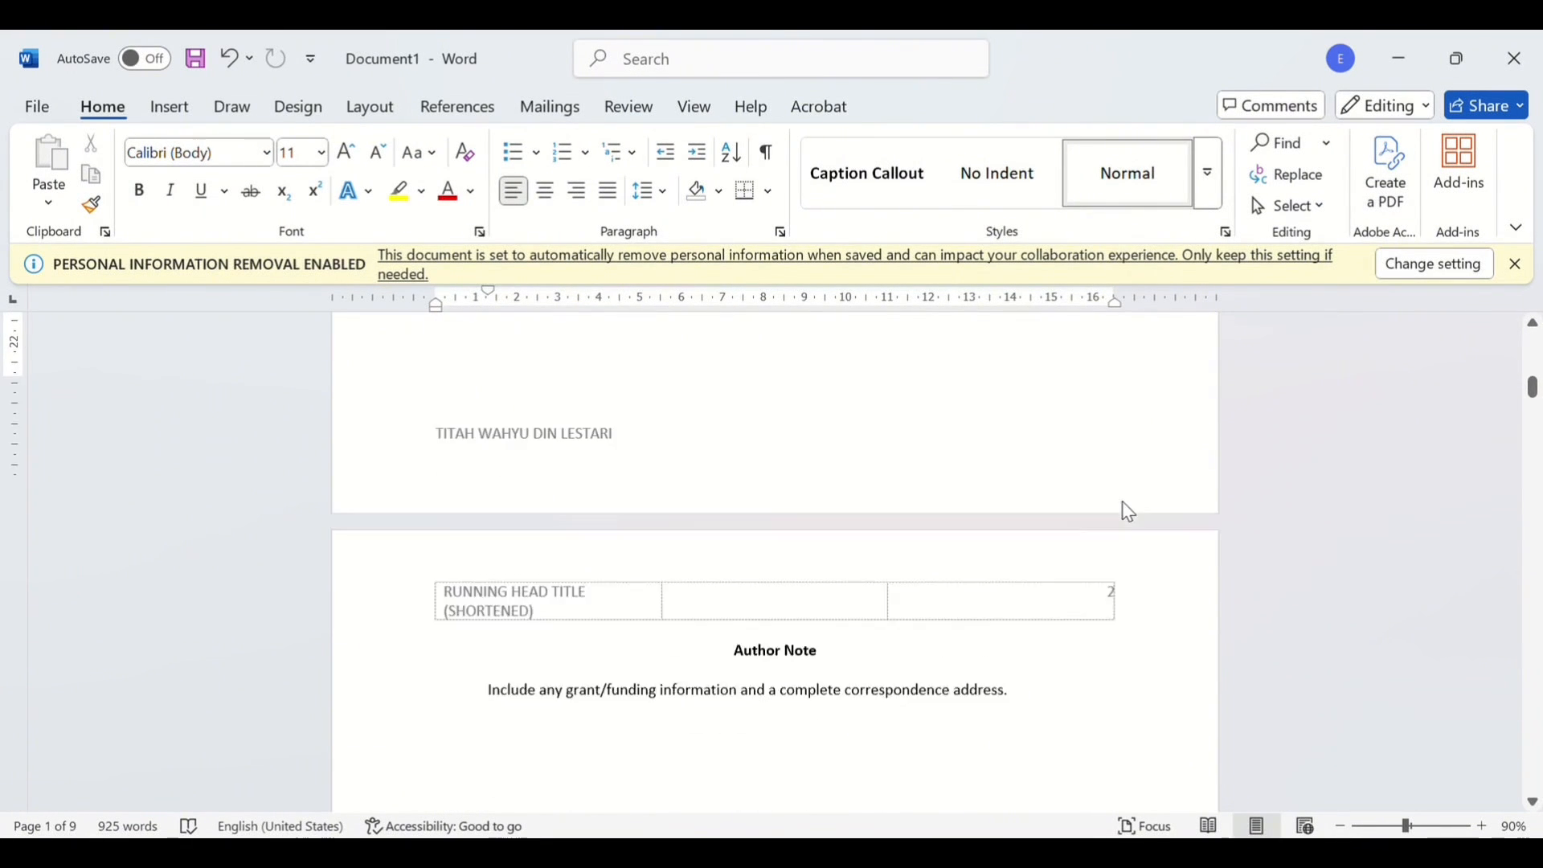
scroll(1128, 512, up, 5)
ctrl+scroll(1133, 513, down, 6)
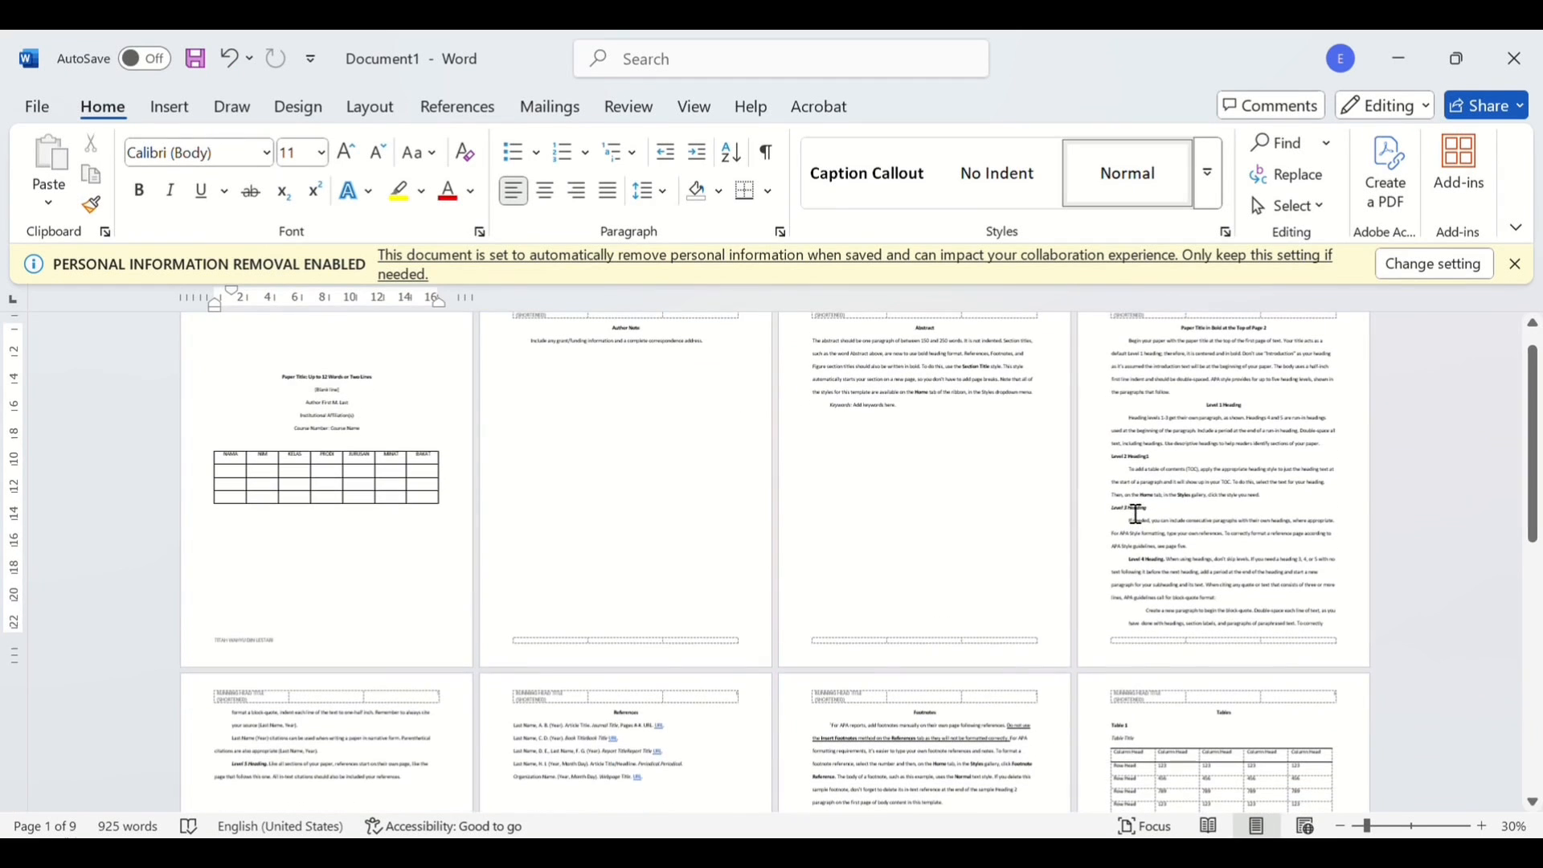
ctrl+scroll(1134, 513, up, 6)
scroll(1133, 513, up, 4)
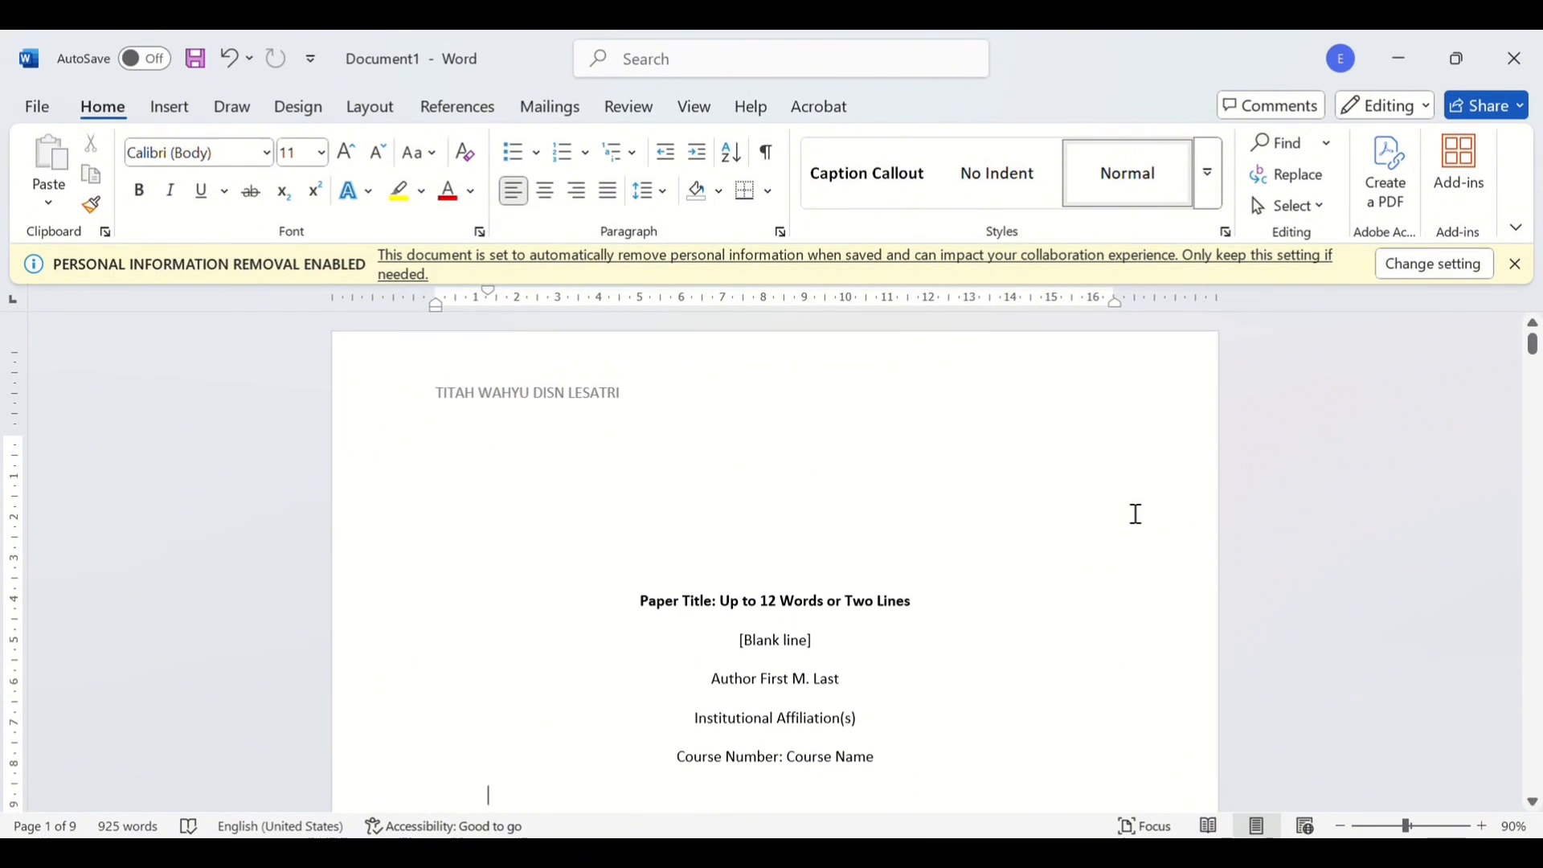
scroll(1203, 651, down, 2)
scroll(400, 418, up, 2)
scroll(661, 609, down, 5)
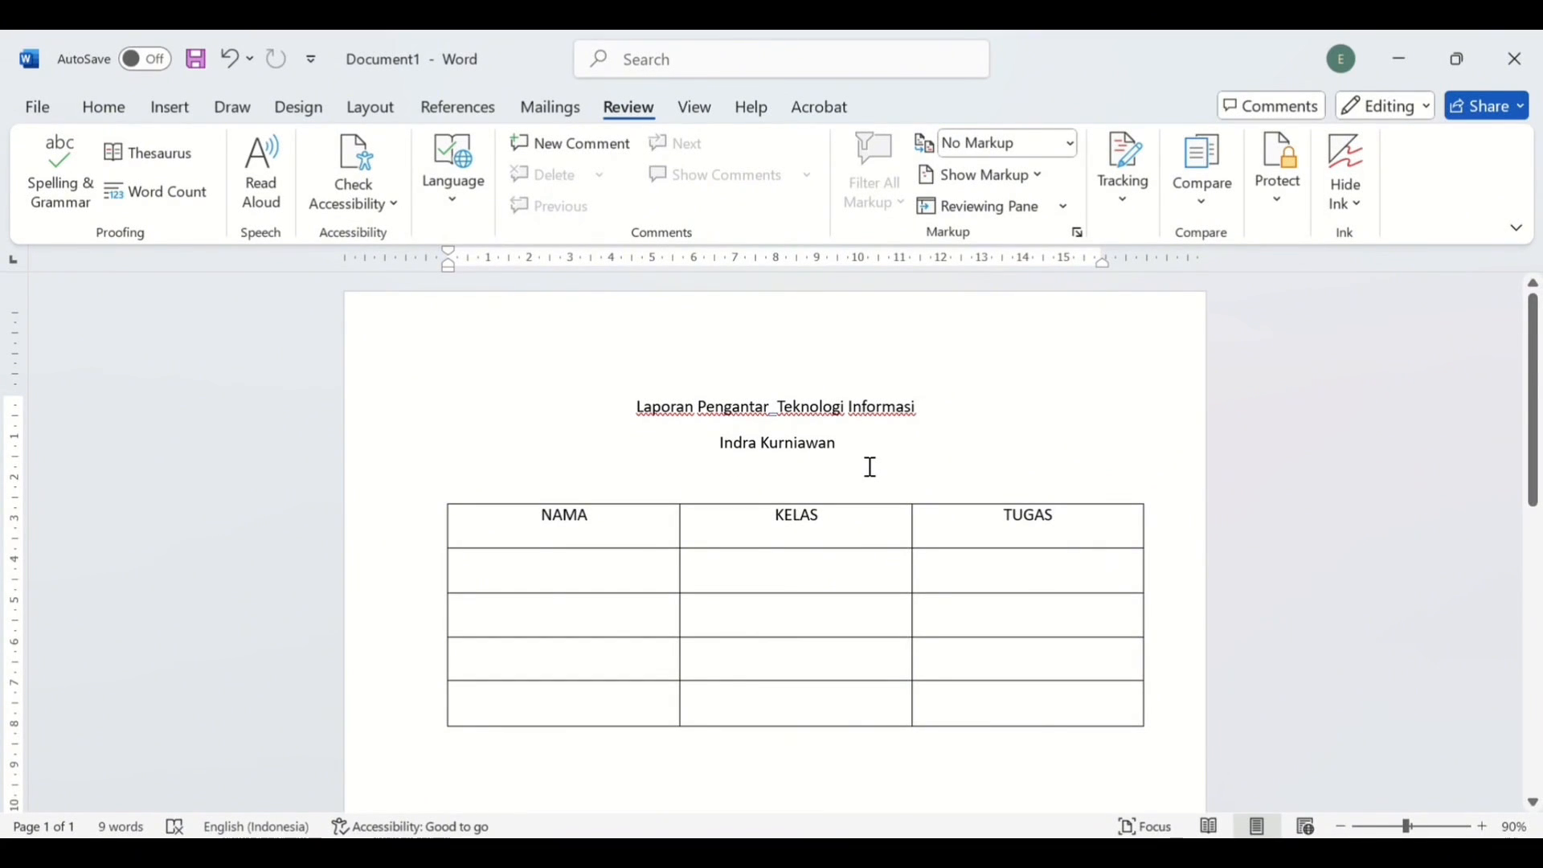
key(BackSpace)
key(BackSpace)
key(BackSpace)
key(BackSpace)
key(BackSpace)
key(BackSpace)
key(BackSpace)
key(BackSpace)
key(BackSpace)
key(BackSpace)
key(BackSpace)
key(BackSpace)
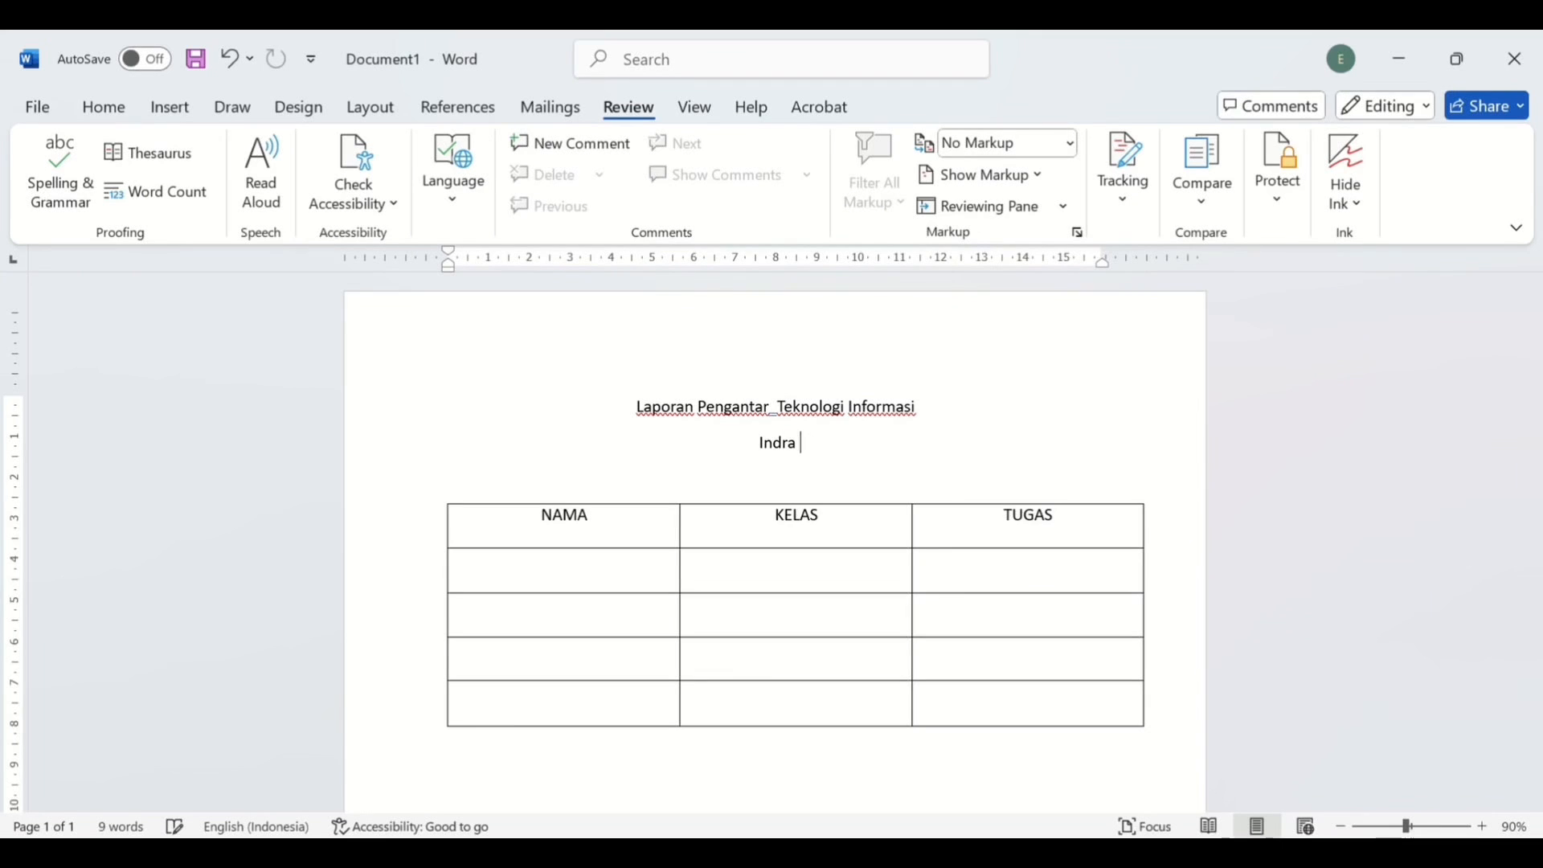
- Finish deleting the lecturer's name and type 'Bapak' on that line
key(BackSpace)
key(BackSpace)
key(BackSpace)
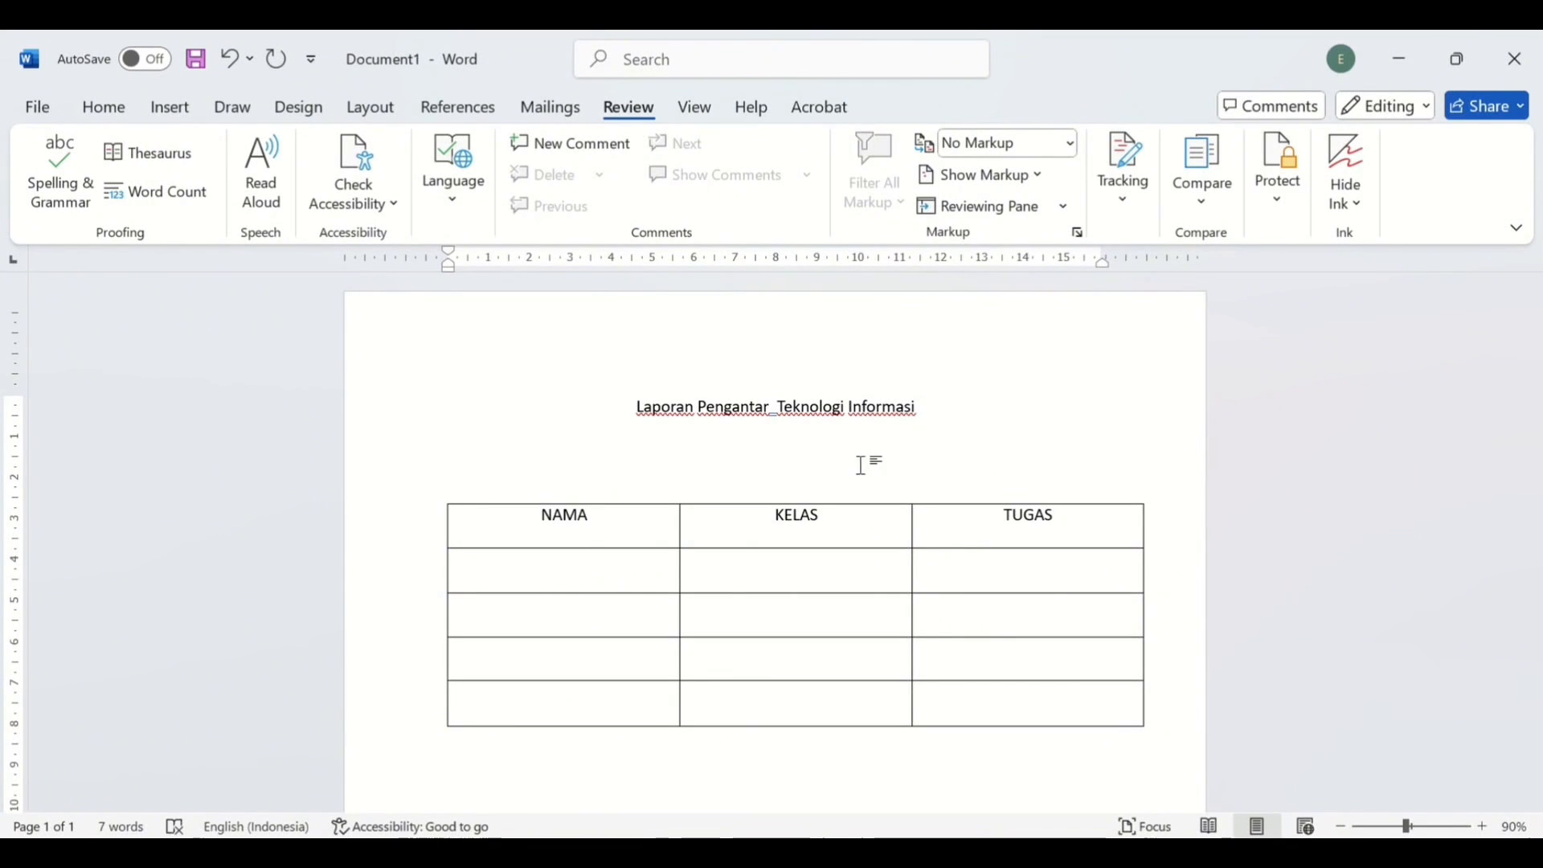
text(Bapak)
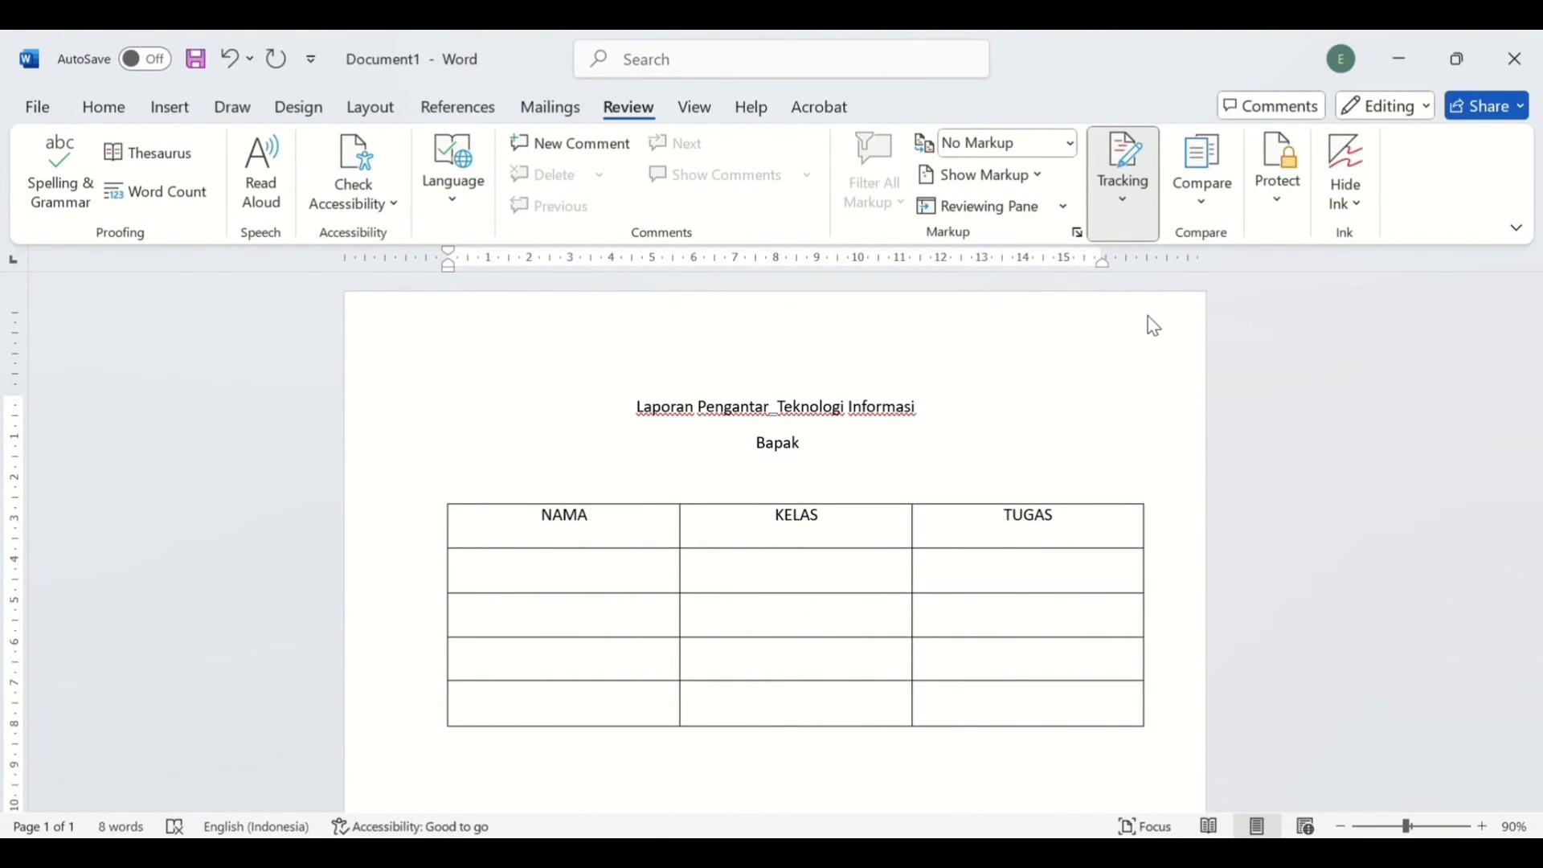
- With Track Changes on, replace 'Bapak' with 'Bapak' plus the lecturer's full name
click(1138, 258)
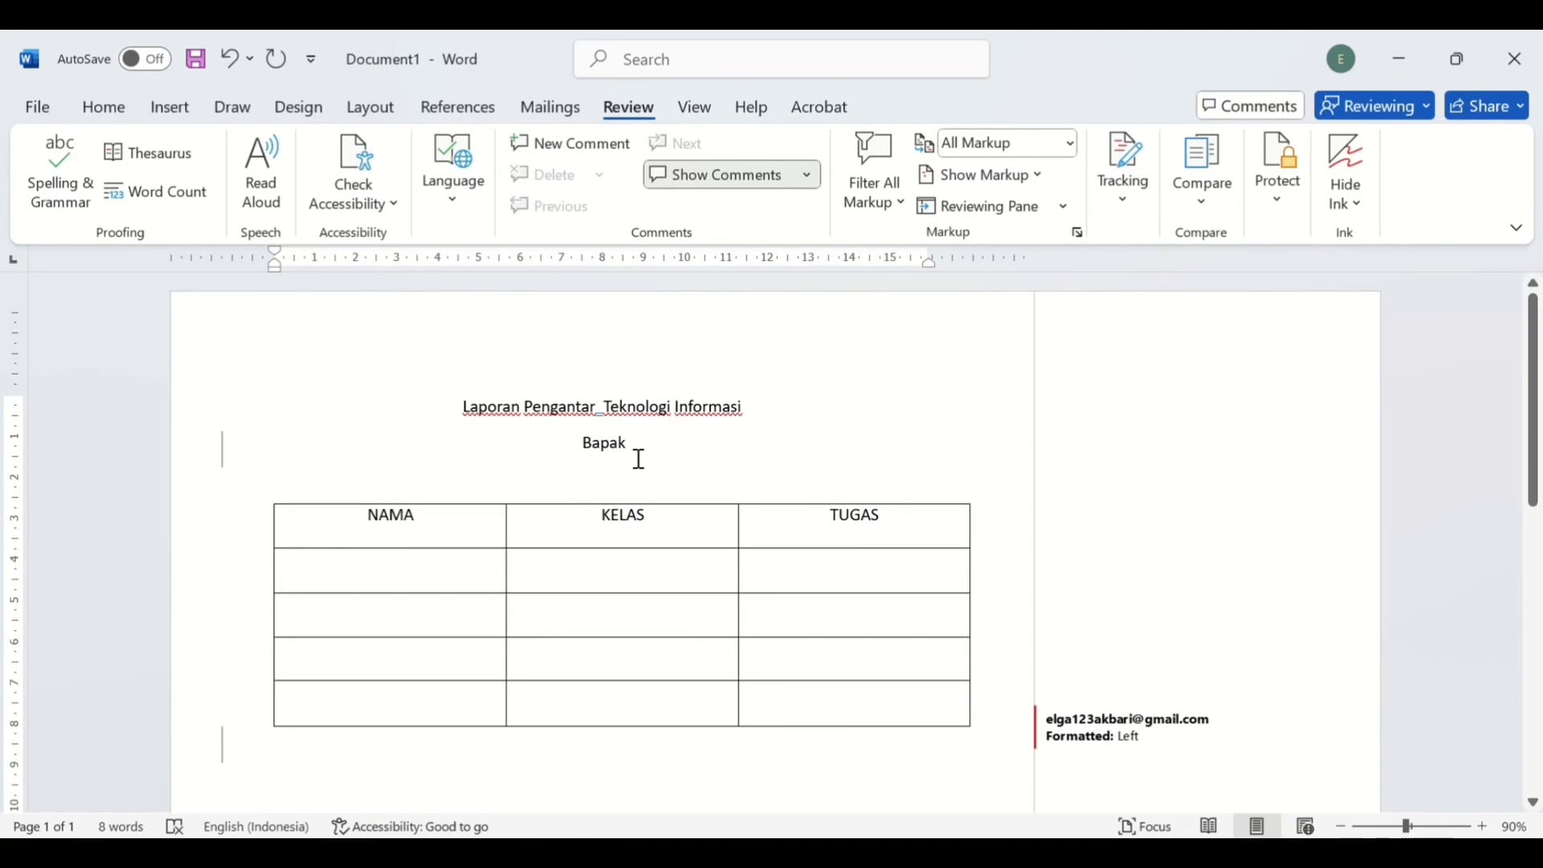
key(BackSpace)
key(BackSpace)
key(BackSpace)
key(BackSpace)
key(BackSpace)
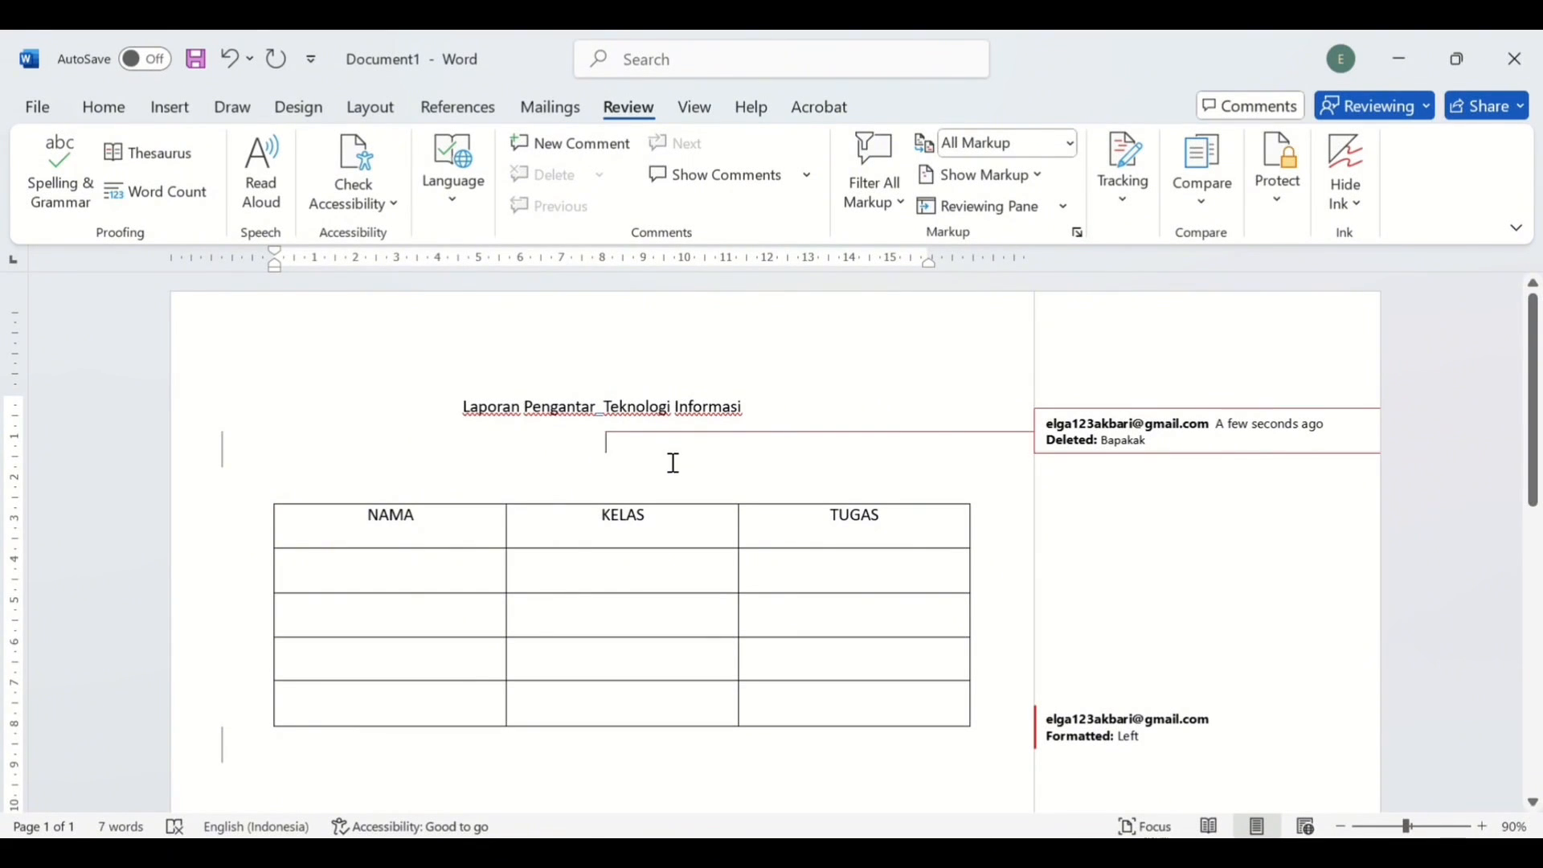
text(Bapak)
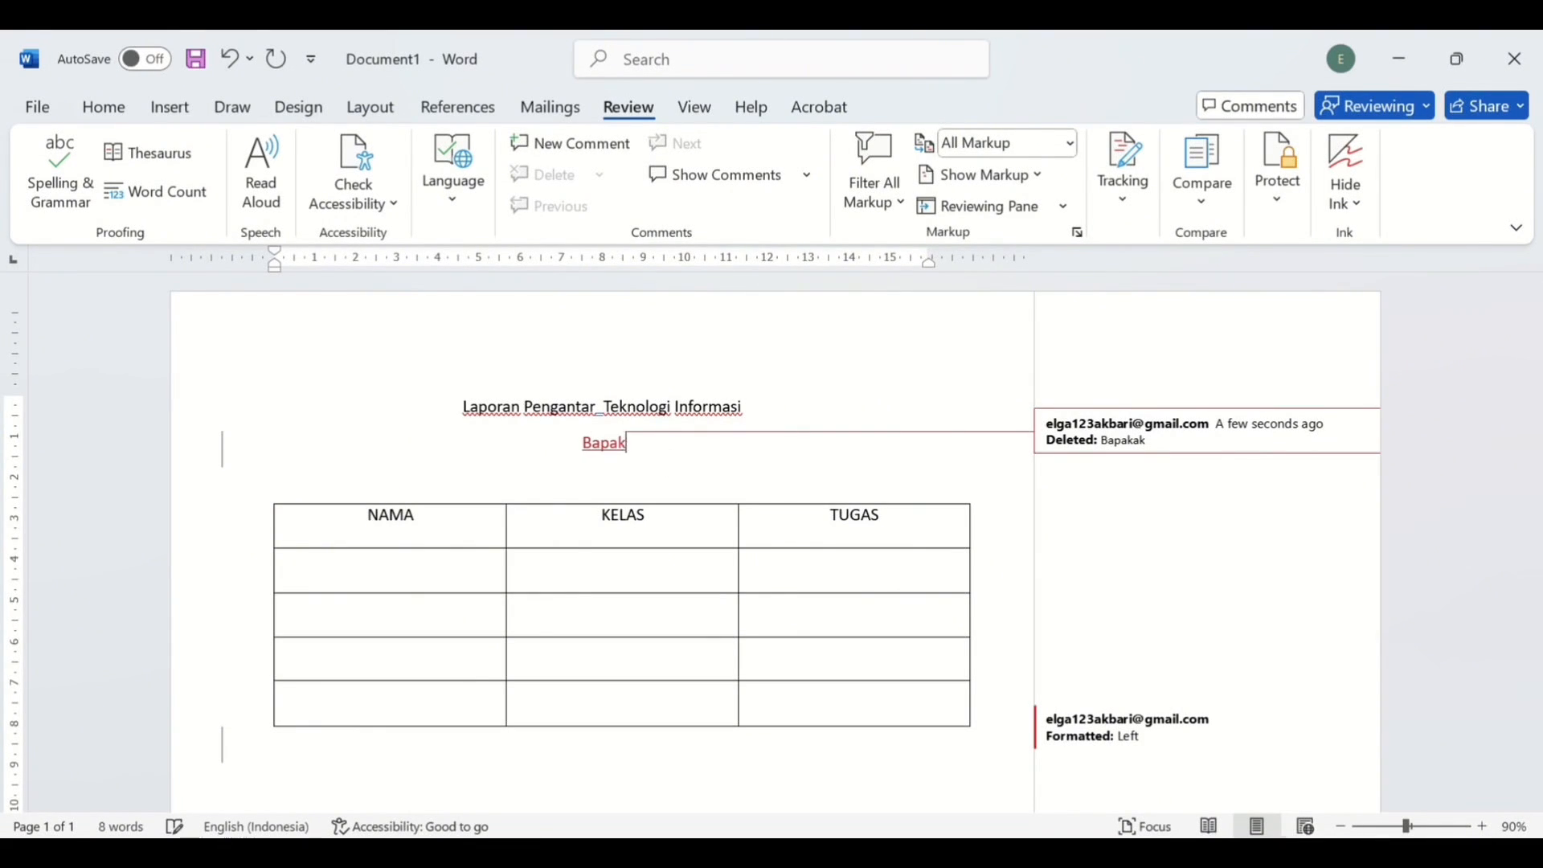
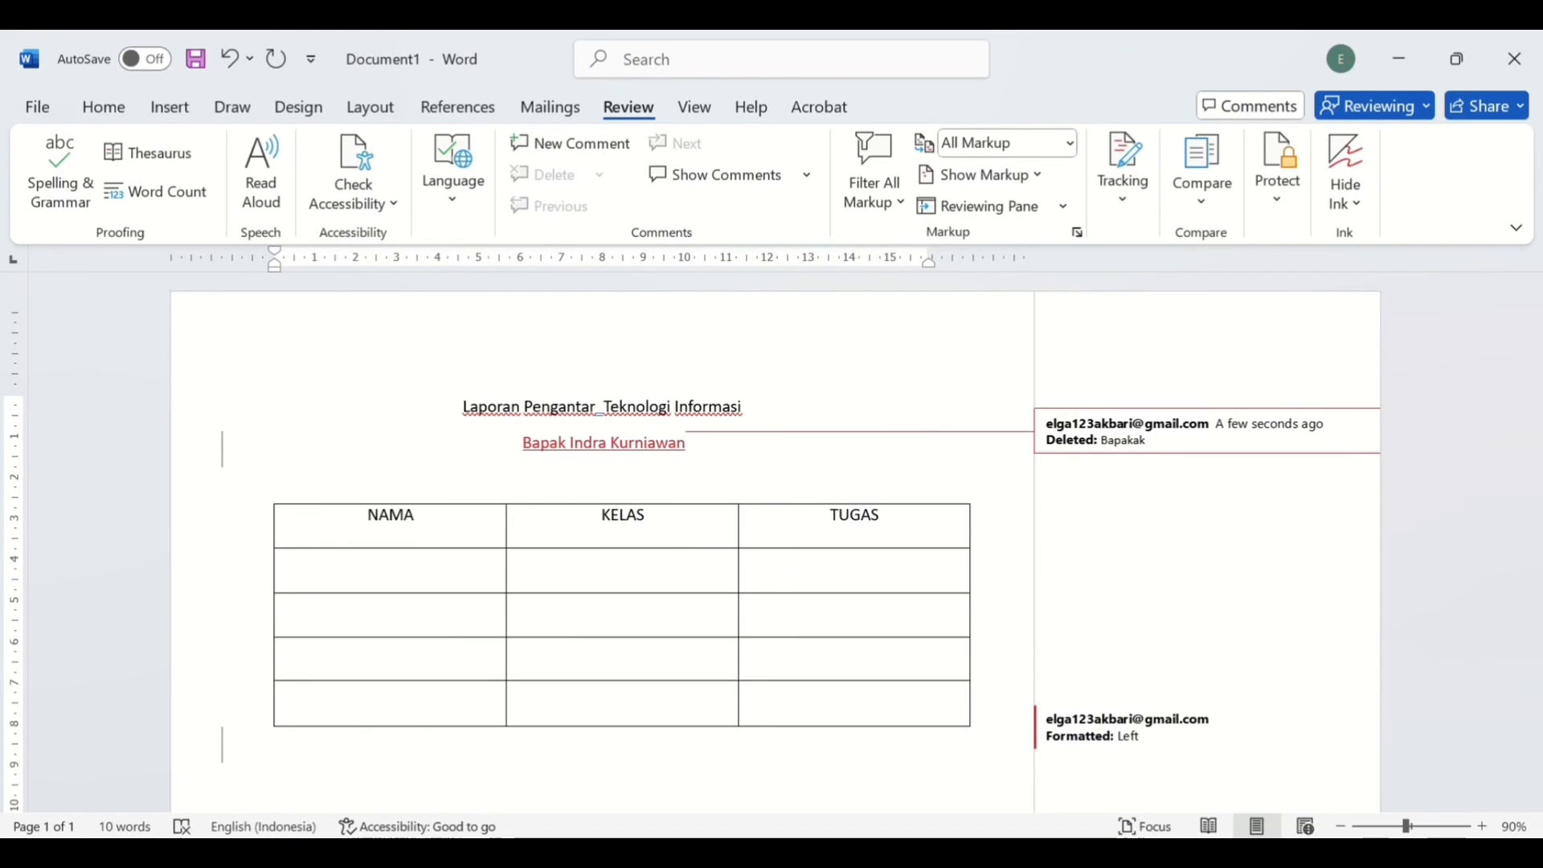
scroll(691, 596, down, 1)
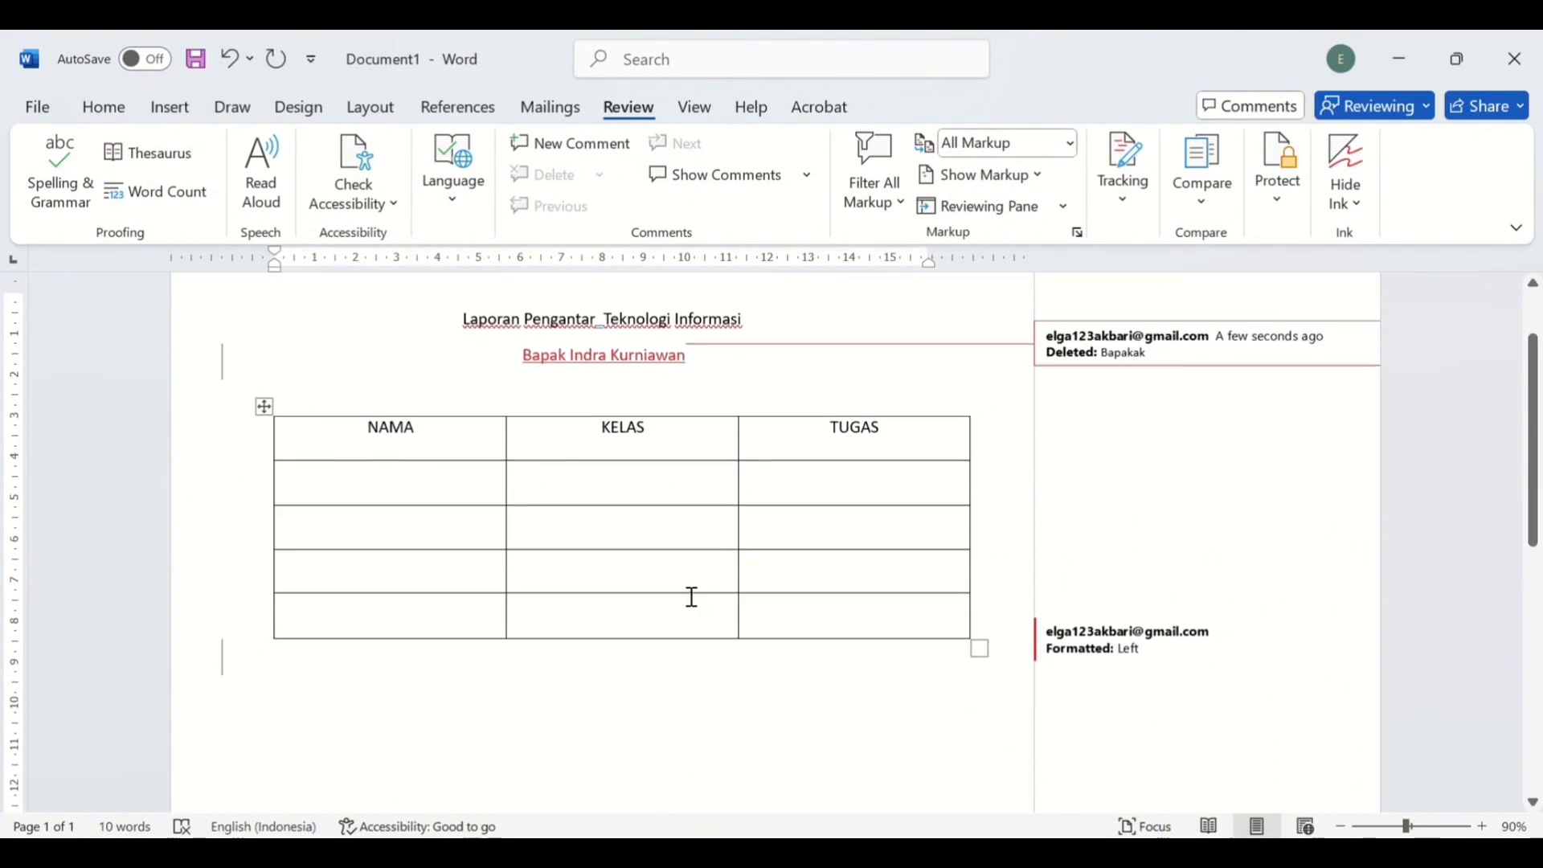
- Post the comment 'Bagian NAMA, KELAS, TUGAS' on the table's NAMA/KELAS/TUGAS header row
scroll(691, 597, down, 1)
scroll(691, 596, up, 2)
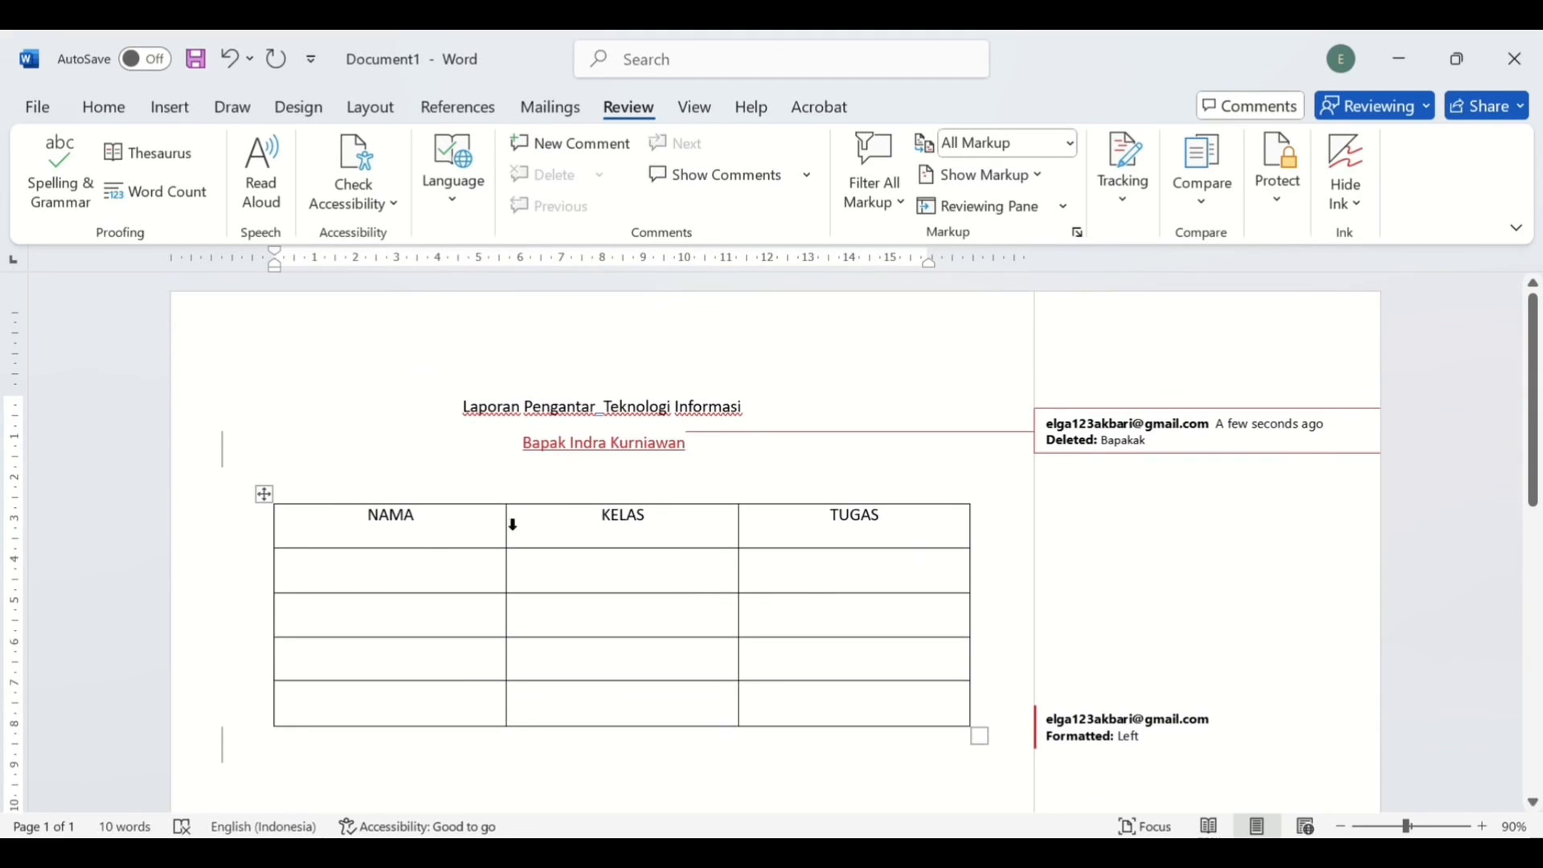
click(727, 455)
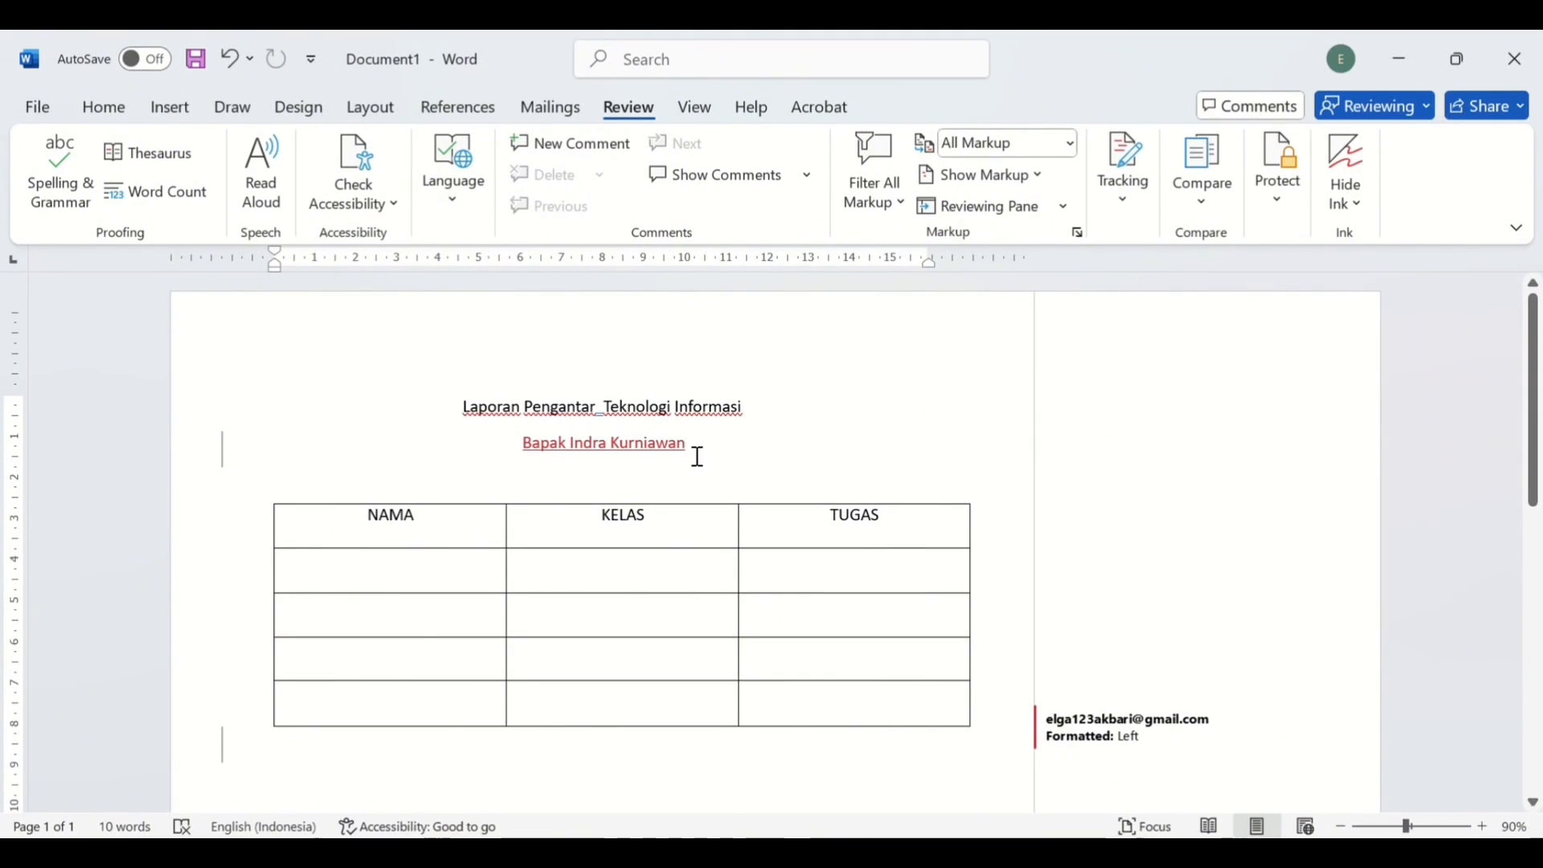
click(372, 535)
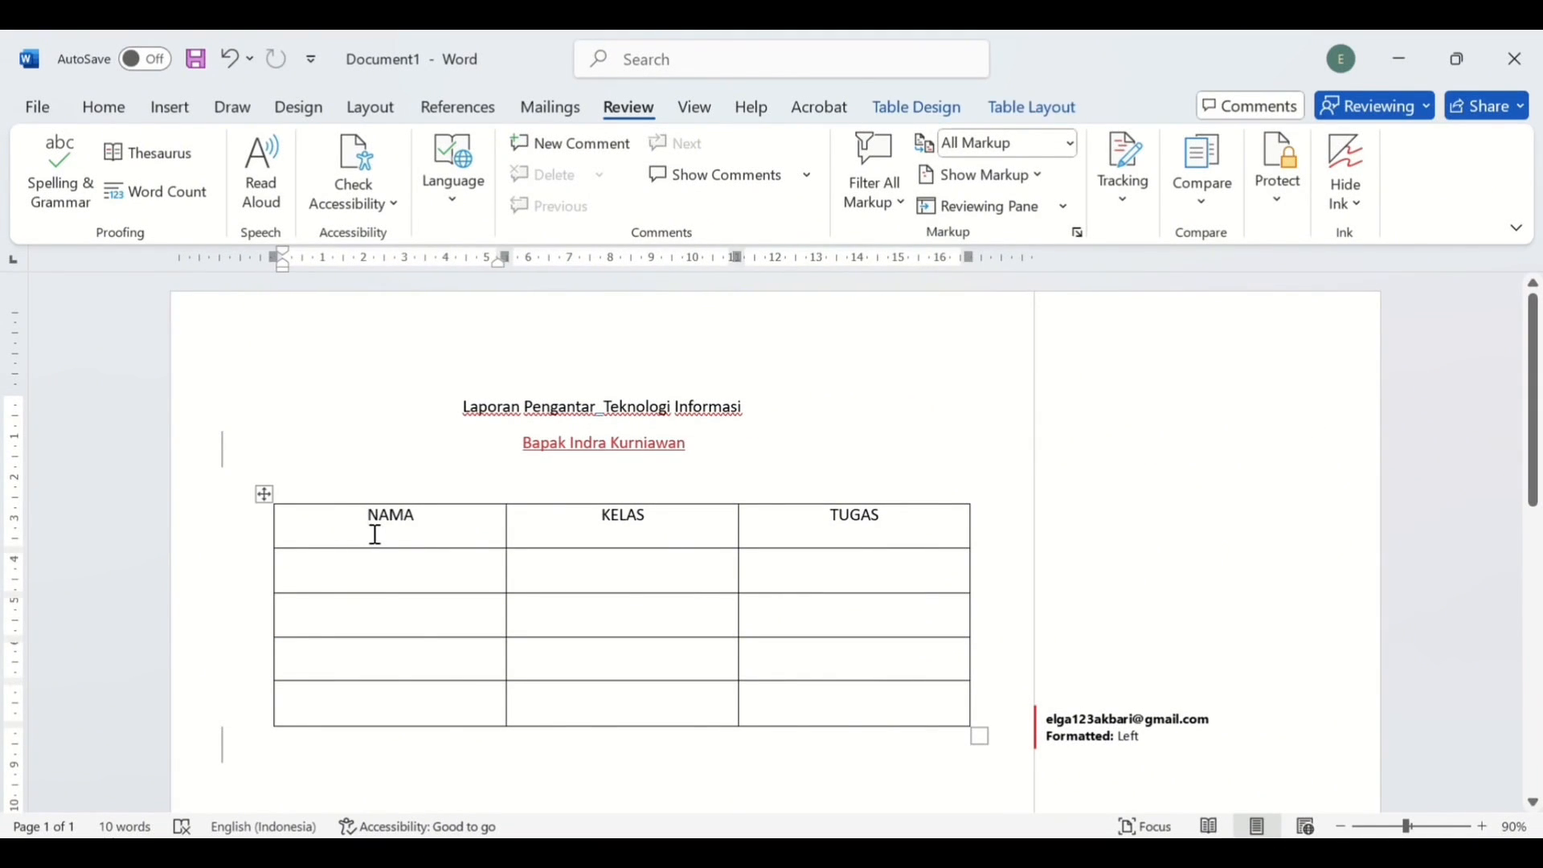
drag(369, 523, 1038, 533)
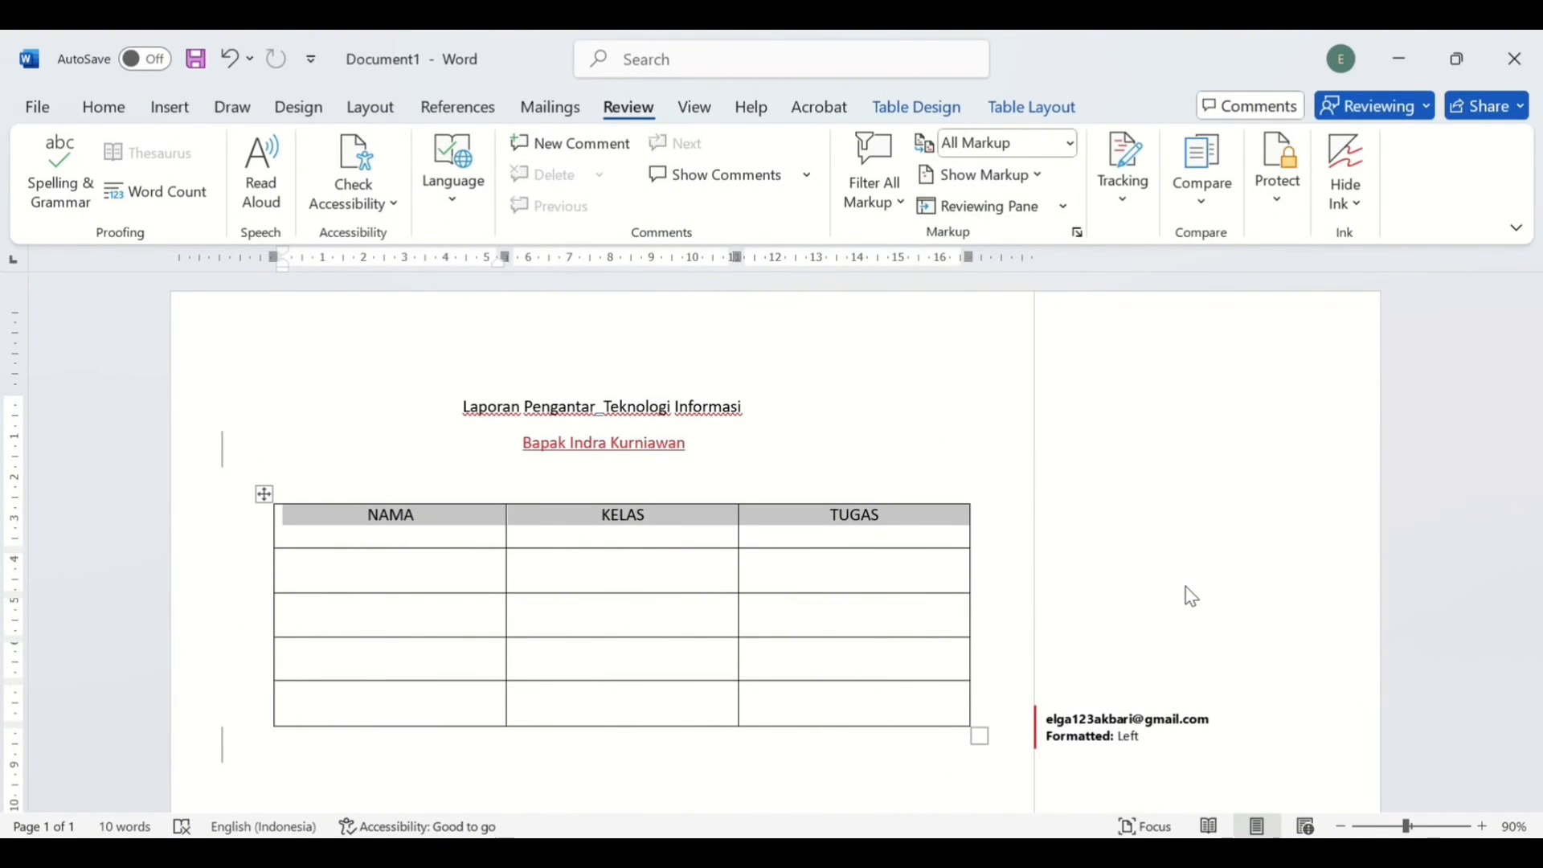
key(ctrl+alt+m)
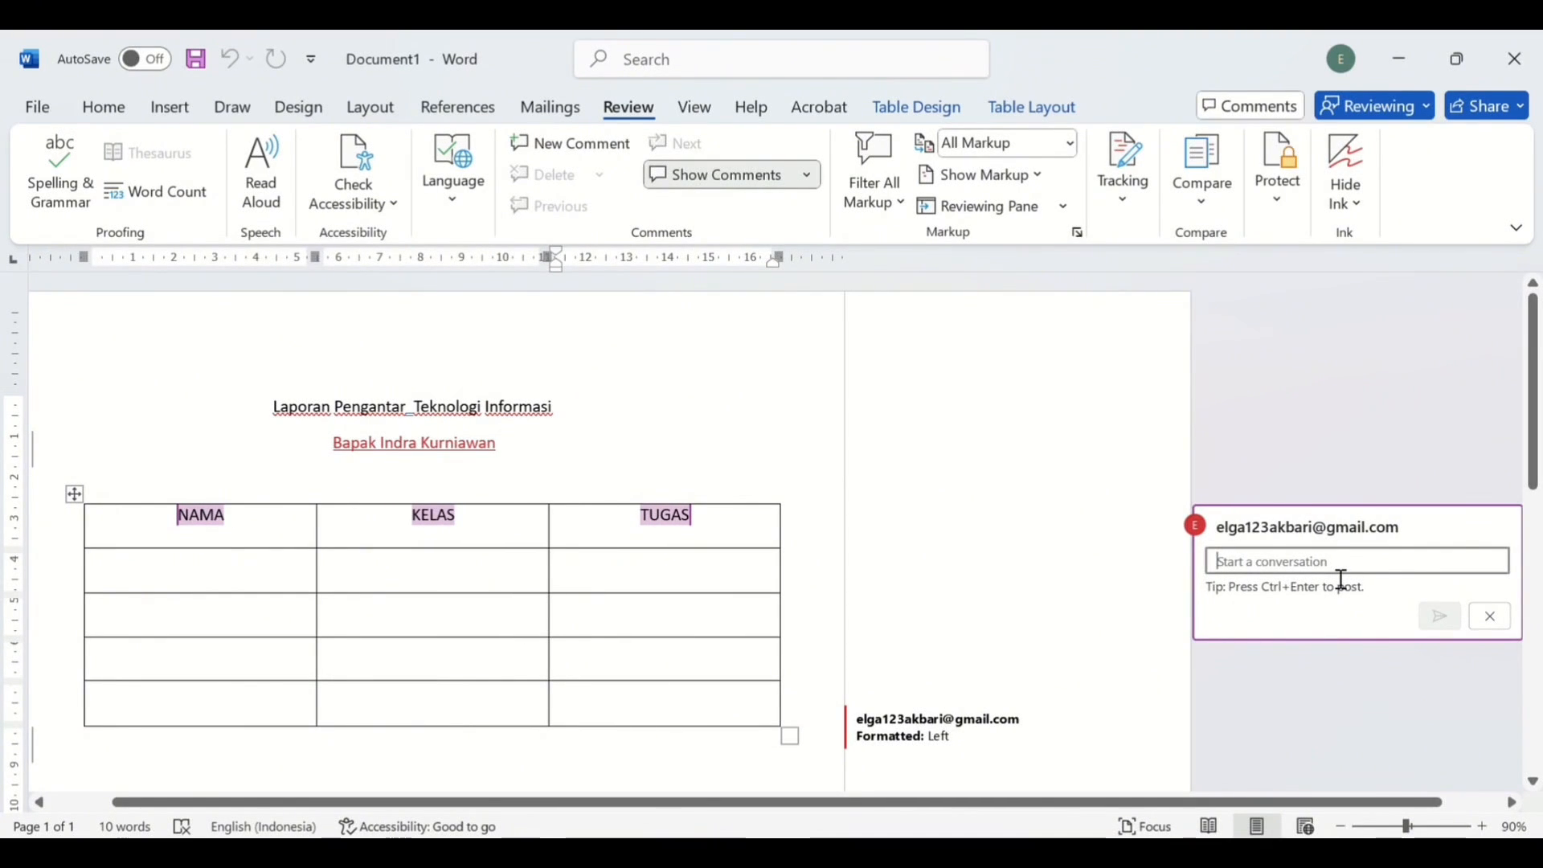
text(bagian)
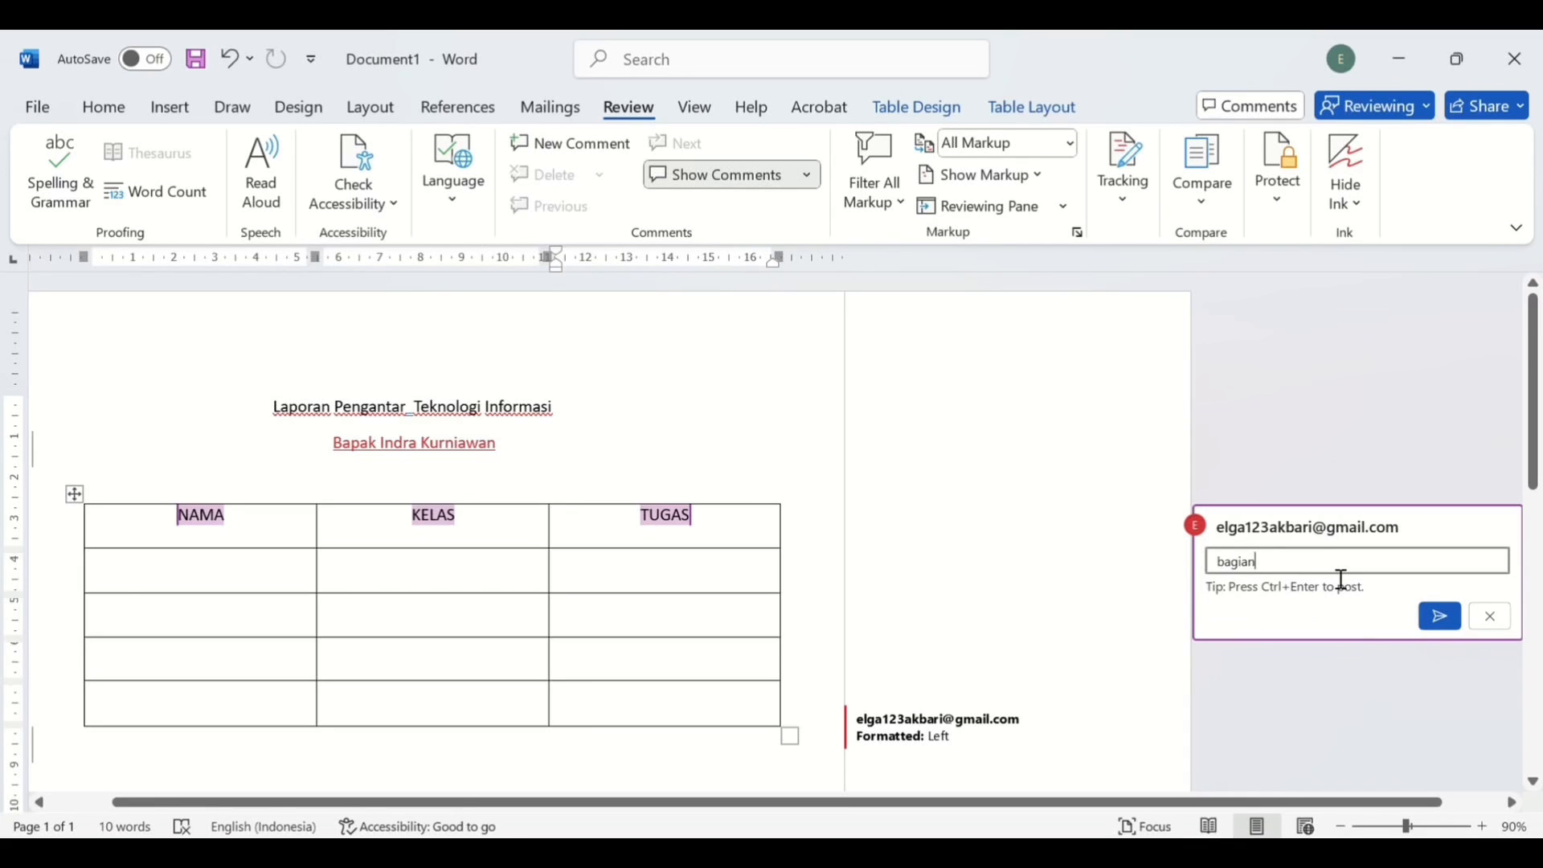
key(BackSpace)
key(BackSpace)
key(BackSpace)
text(Bagian)
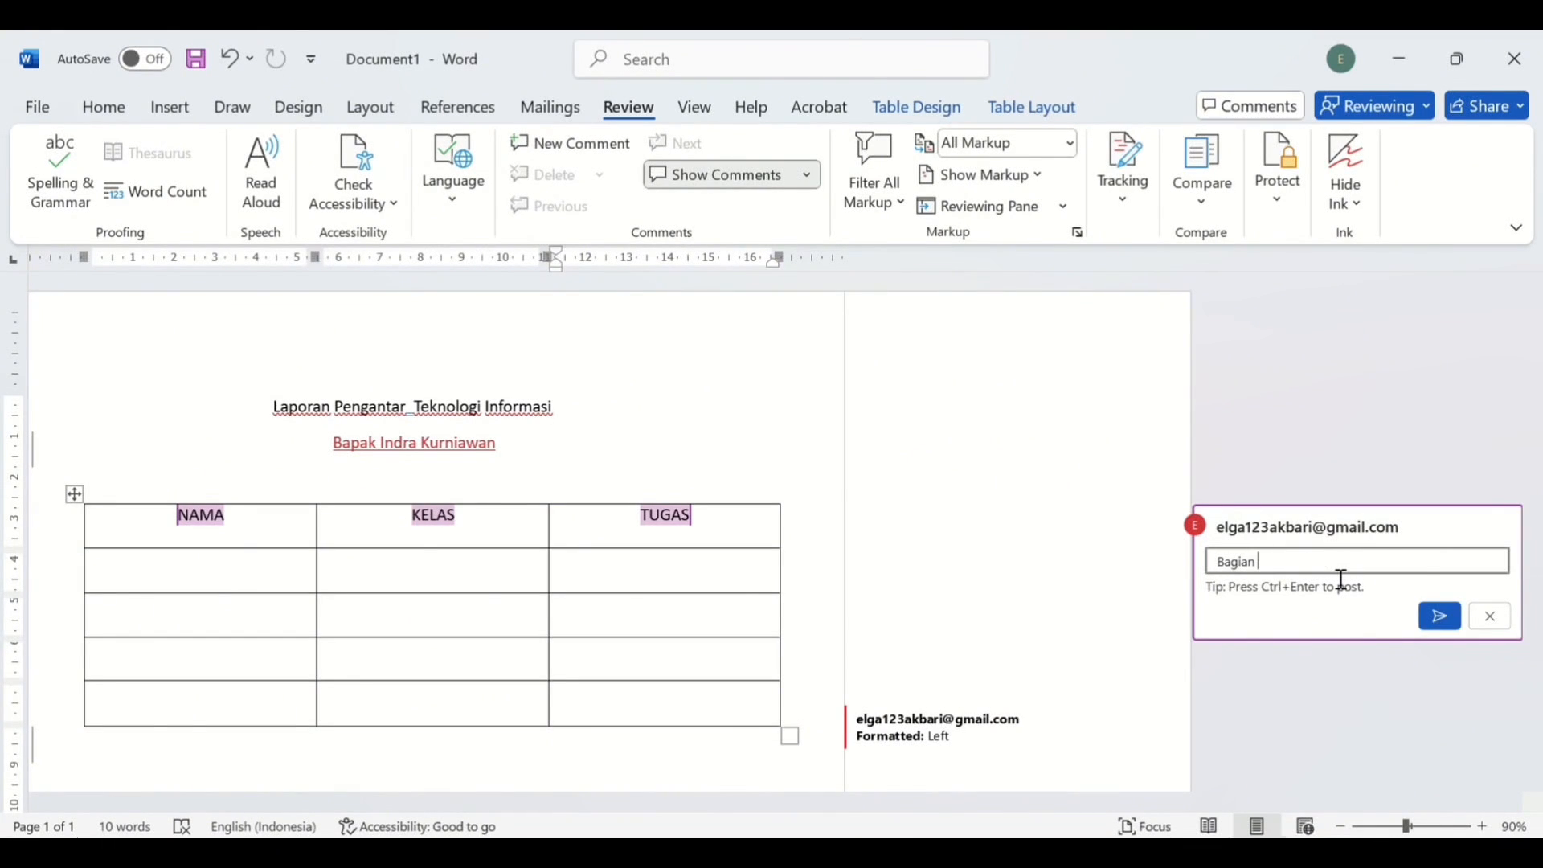
text( NAMA, KELAS, TUGAS)
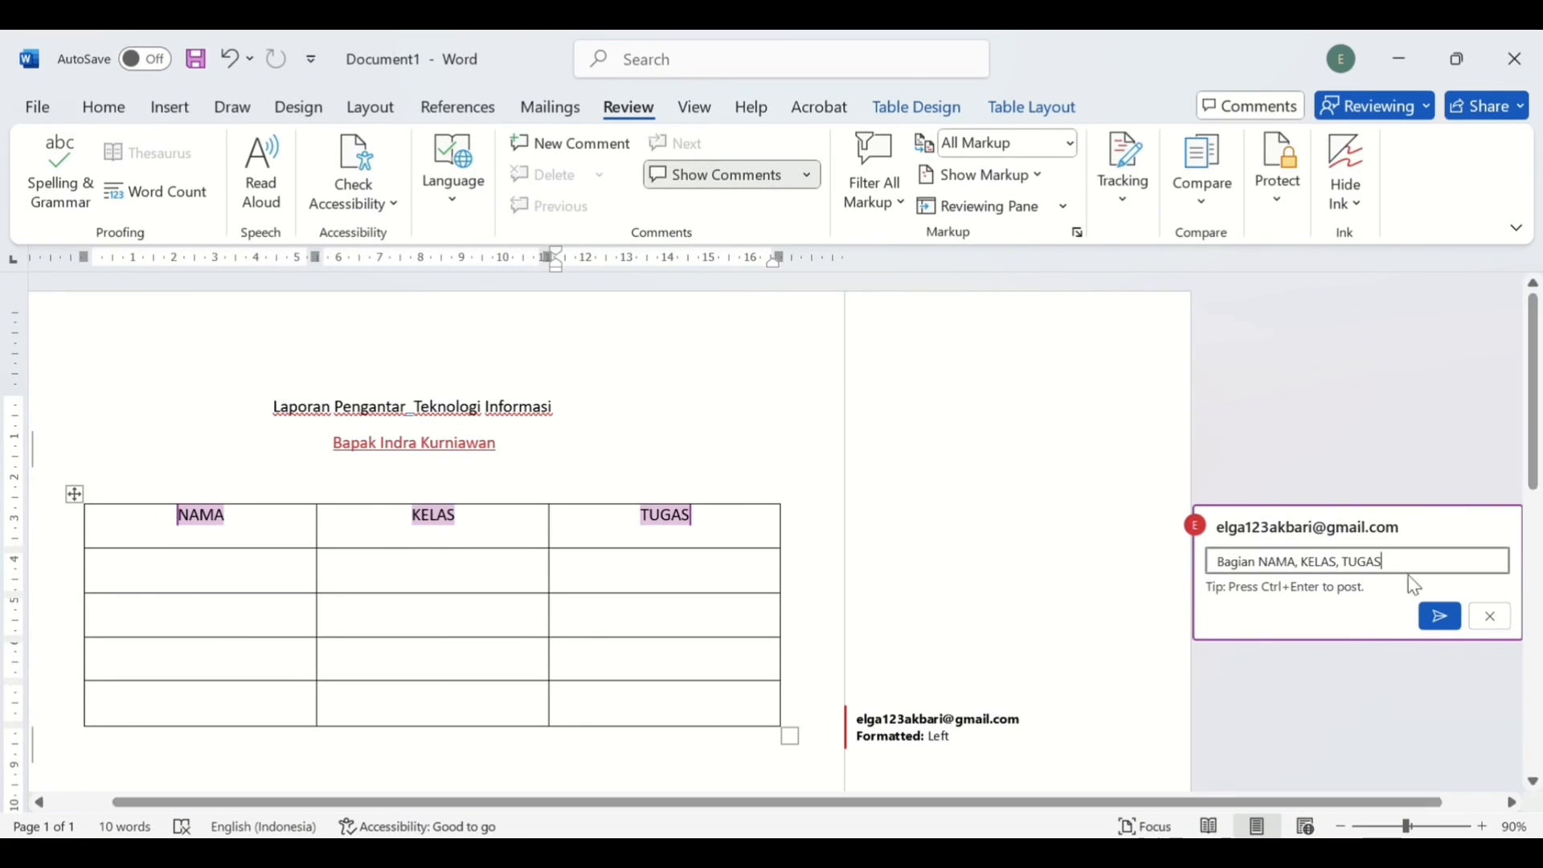
click(1441, 616)
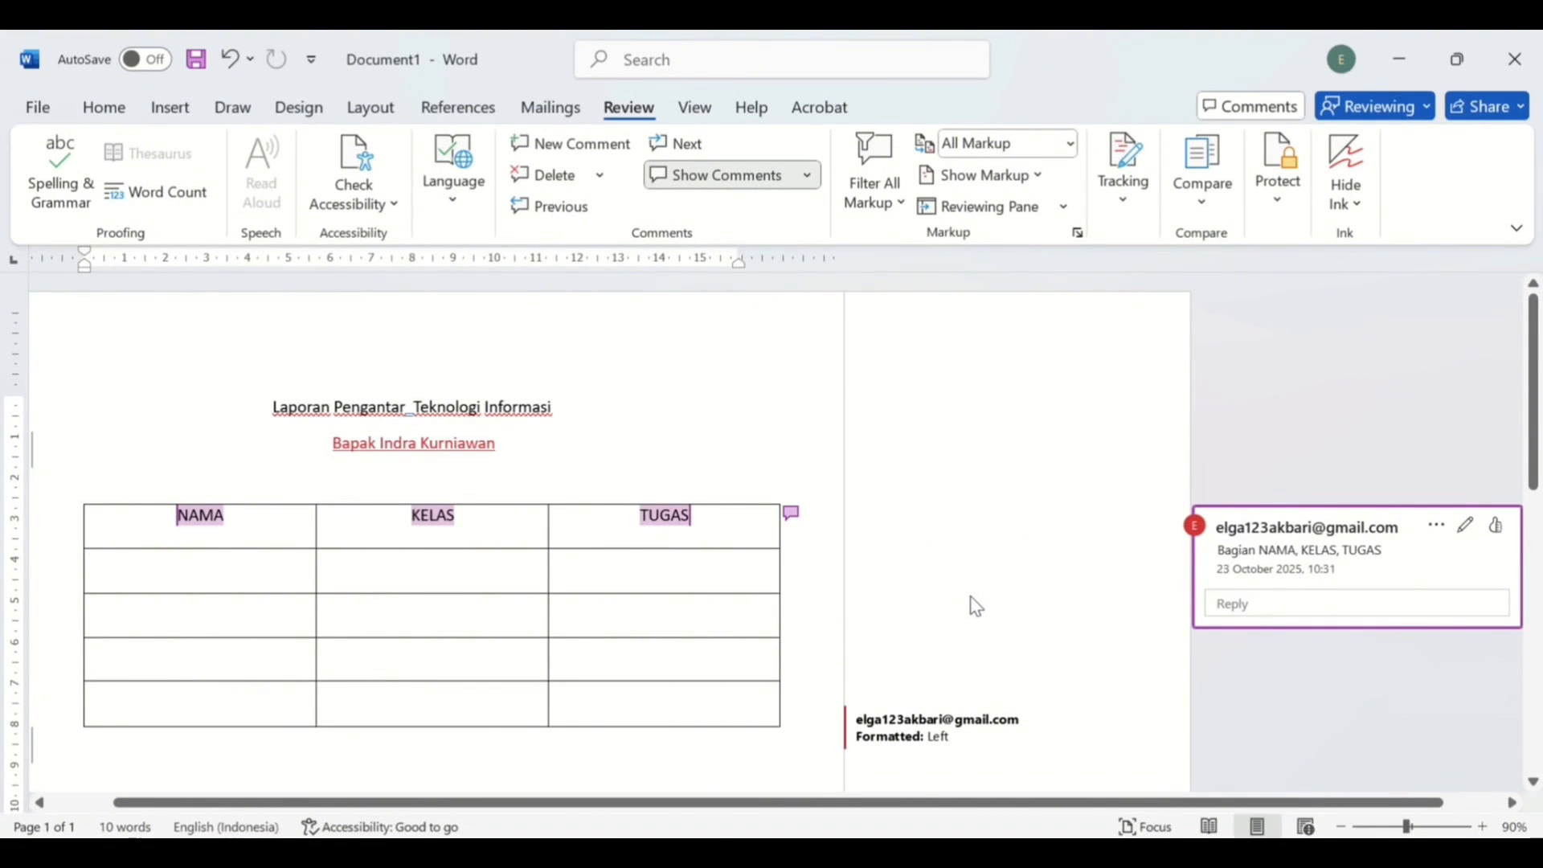
- Delete the lecturer line, undo the deletion, and accept its tracked insertion
scroll(975, 607, down, 1)
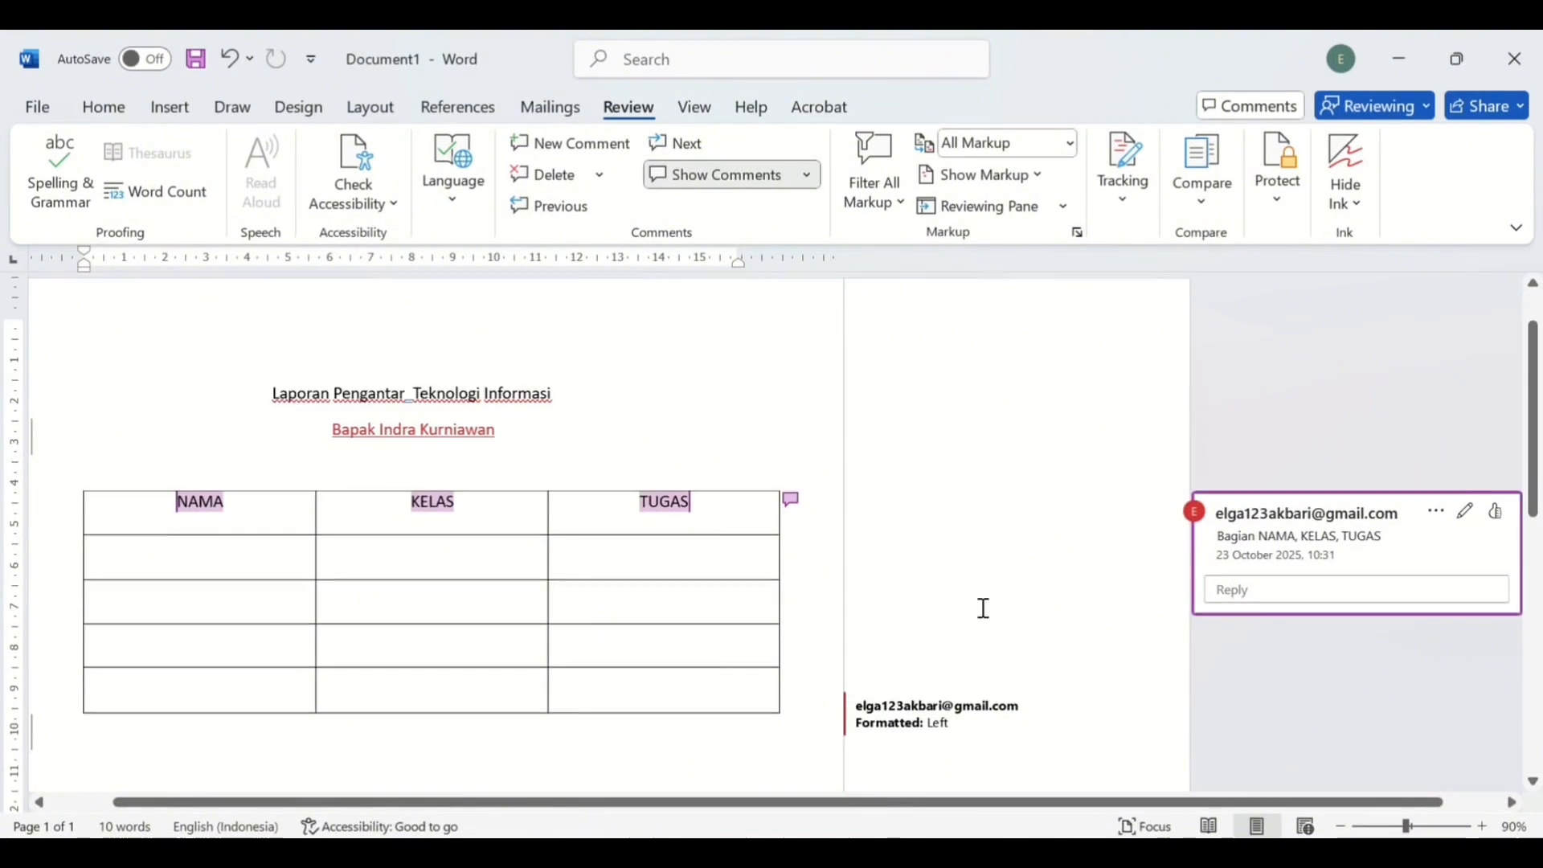
click(515, 419)
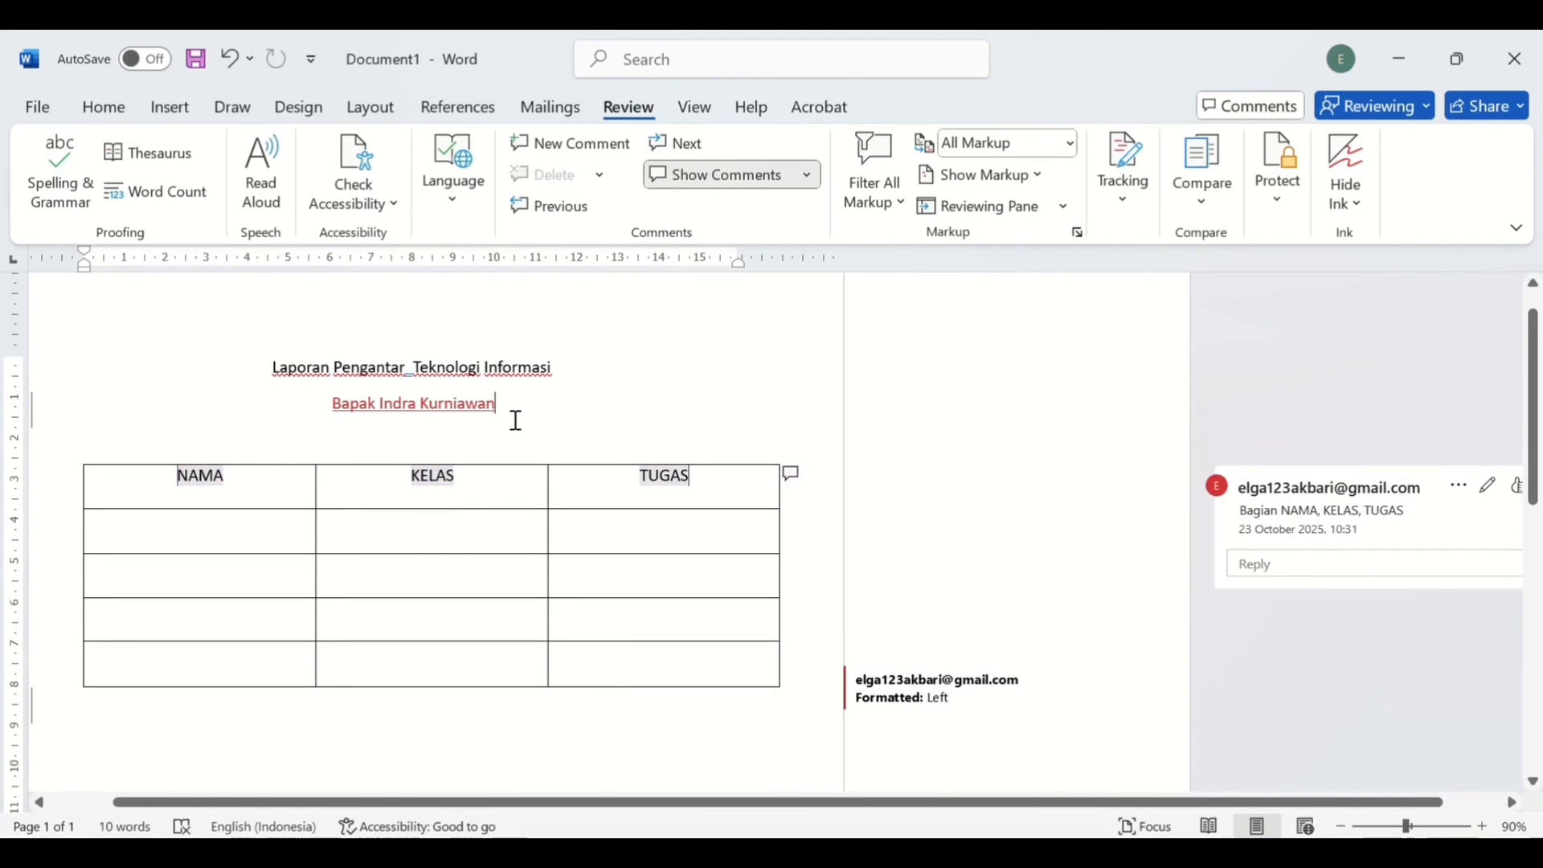
drag(512, 413, 370, 414)
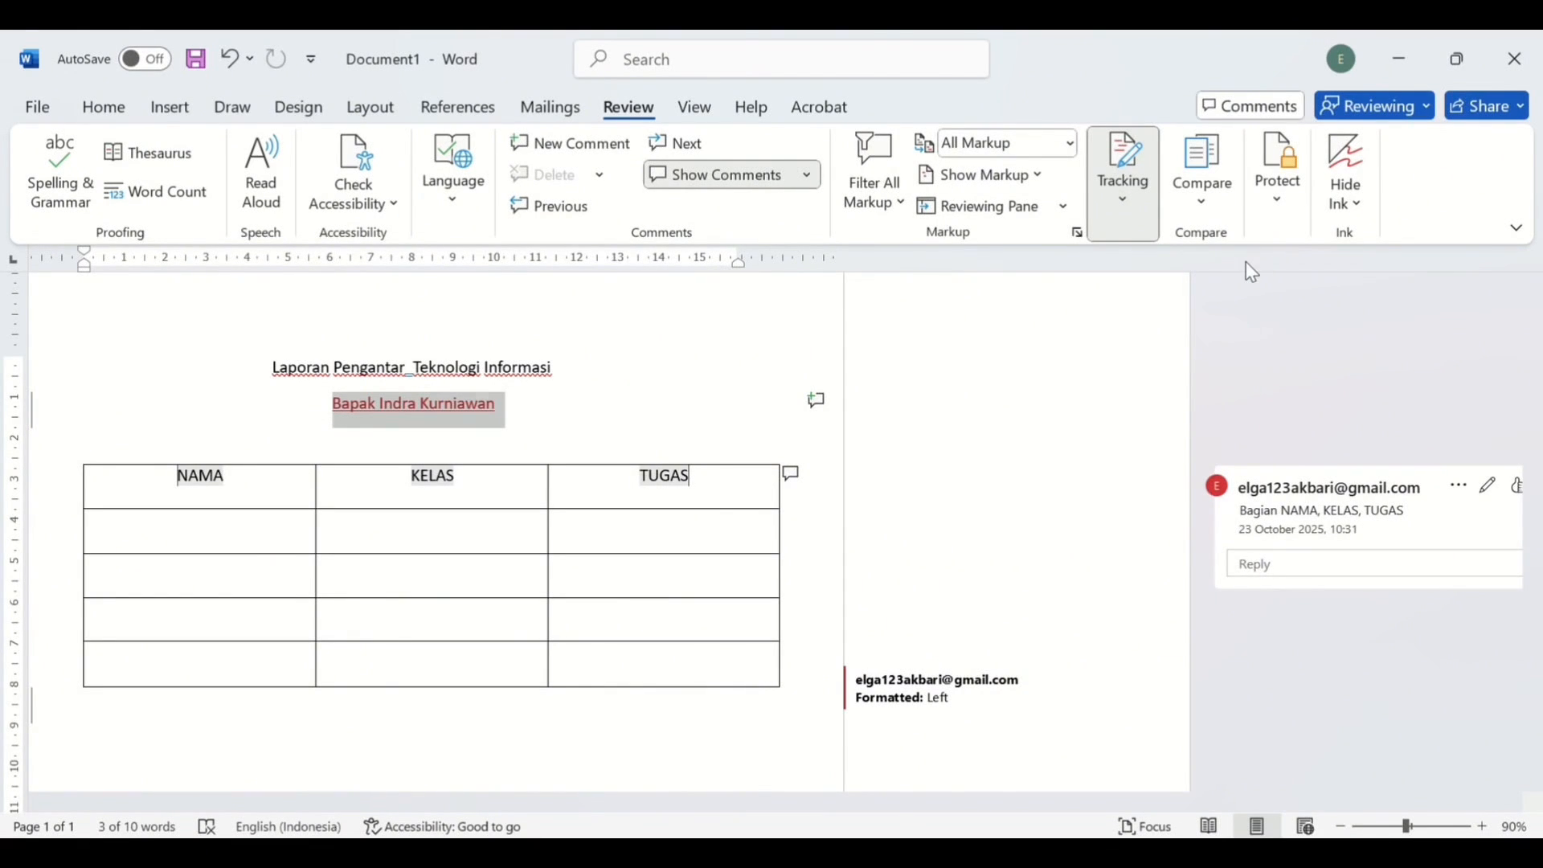
key(Delete)
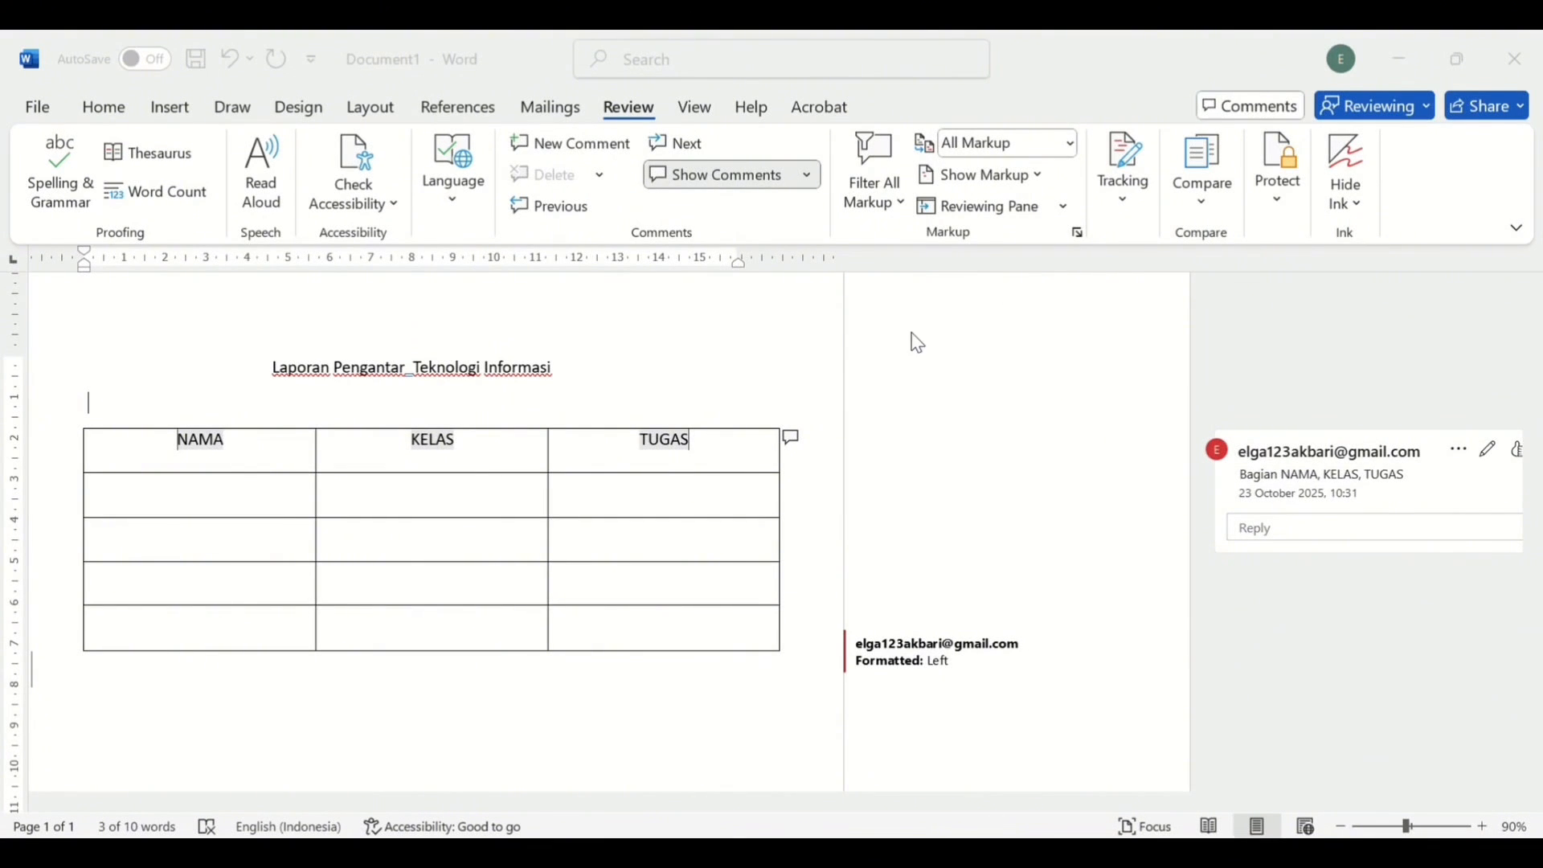
click(965, 328)
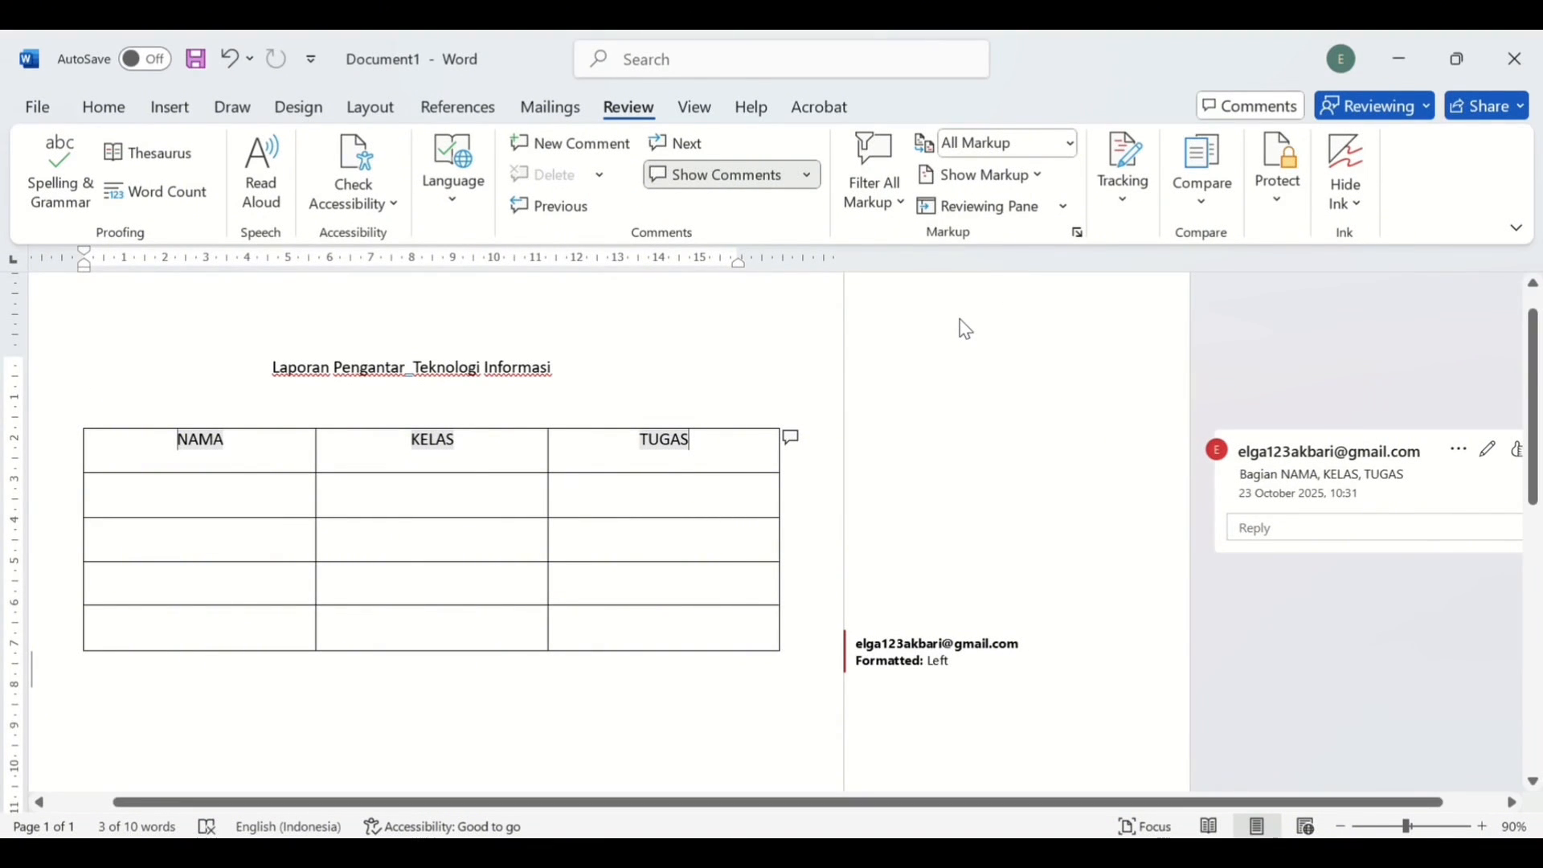
key(ctrl+z)
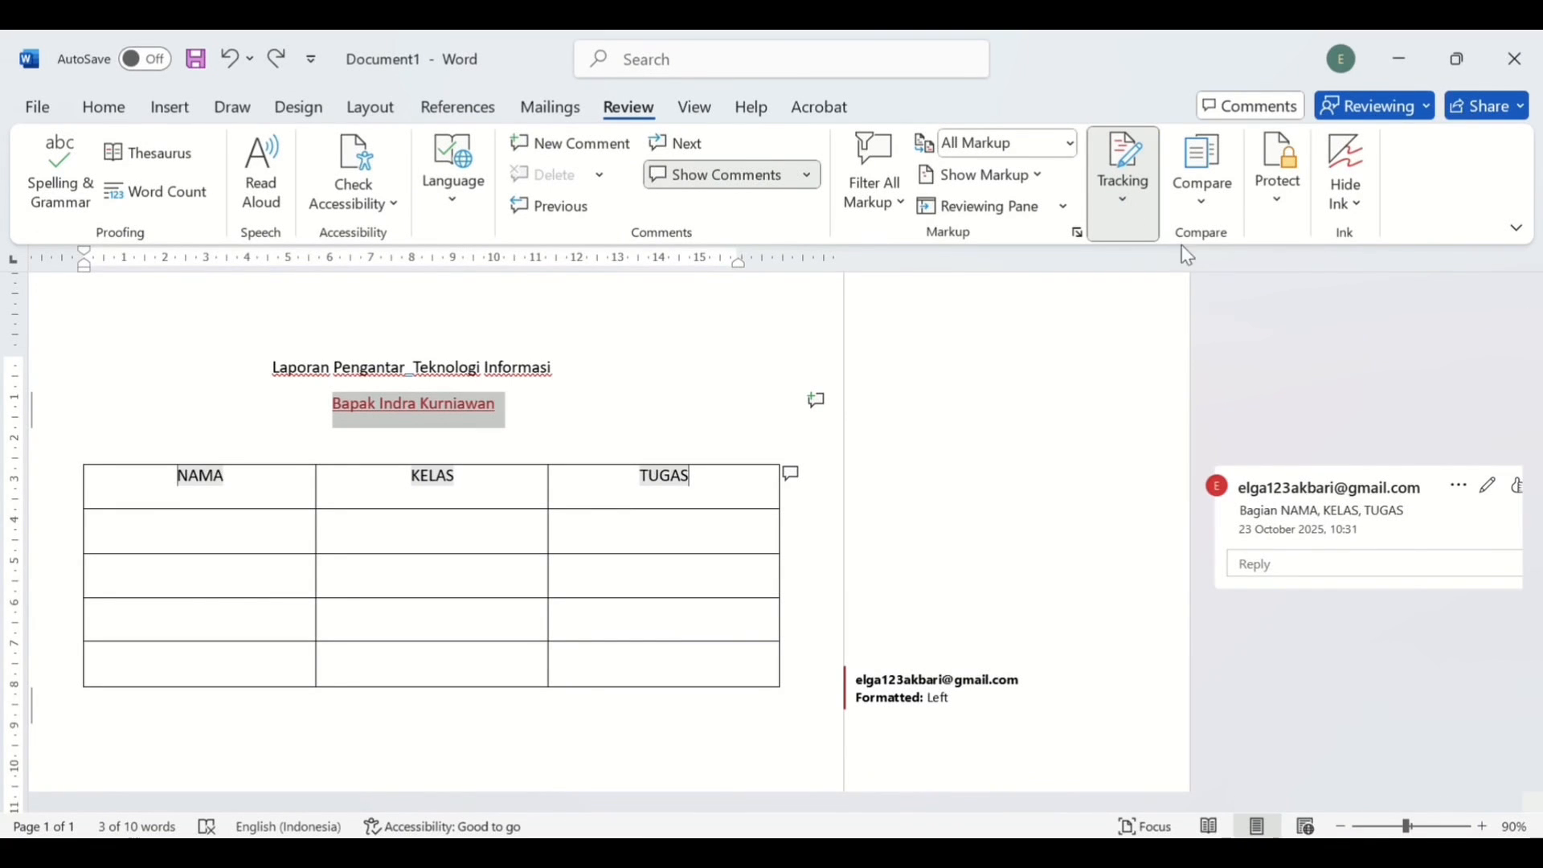
click(1267, 393)
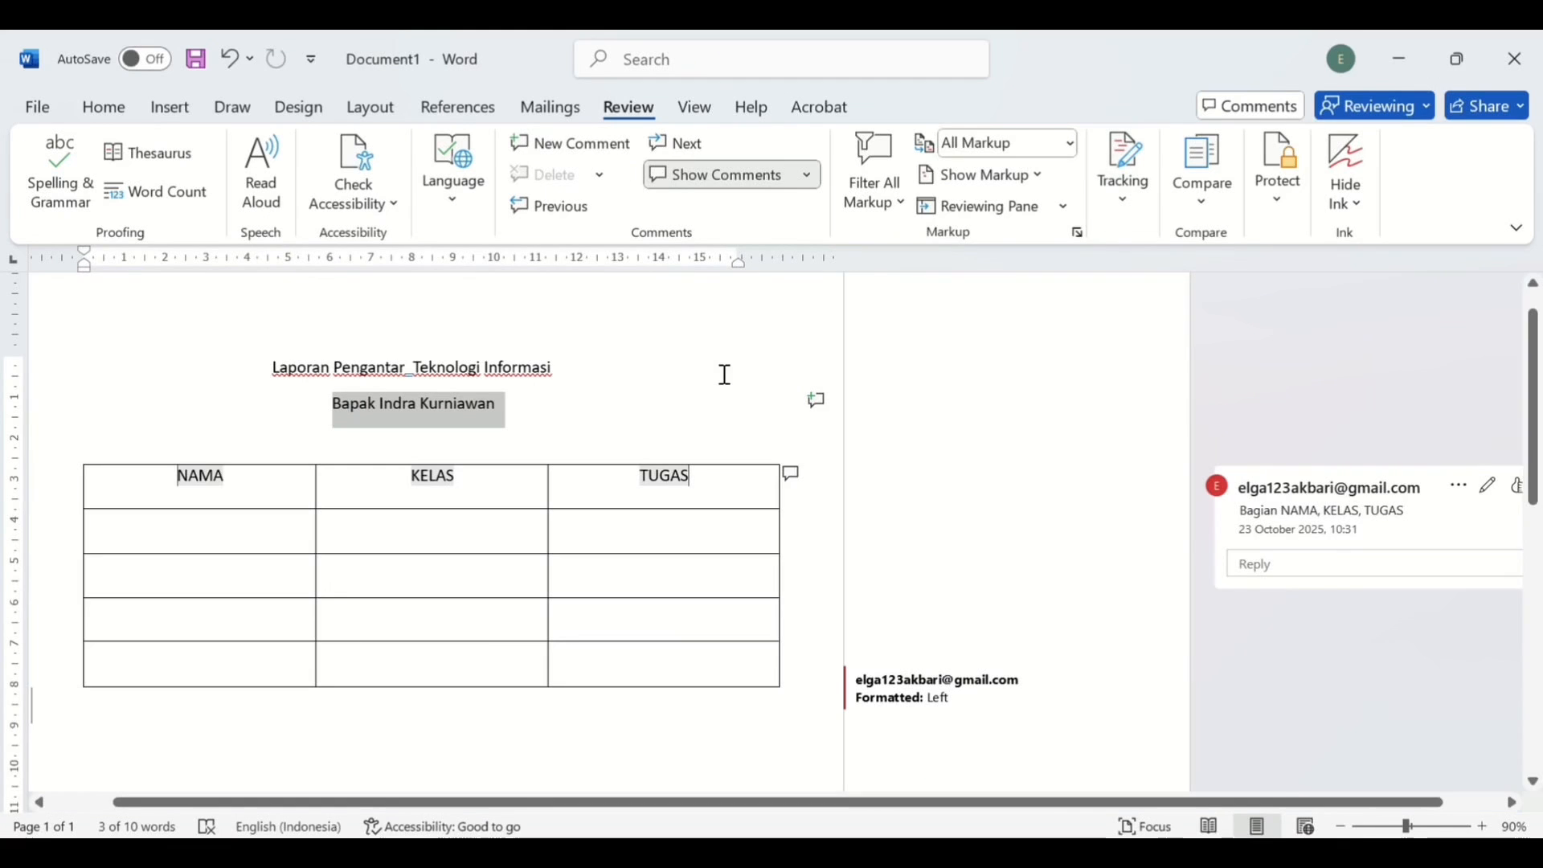
click(790, 476)
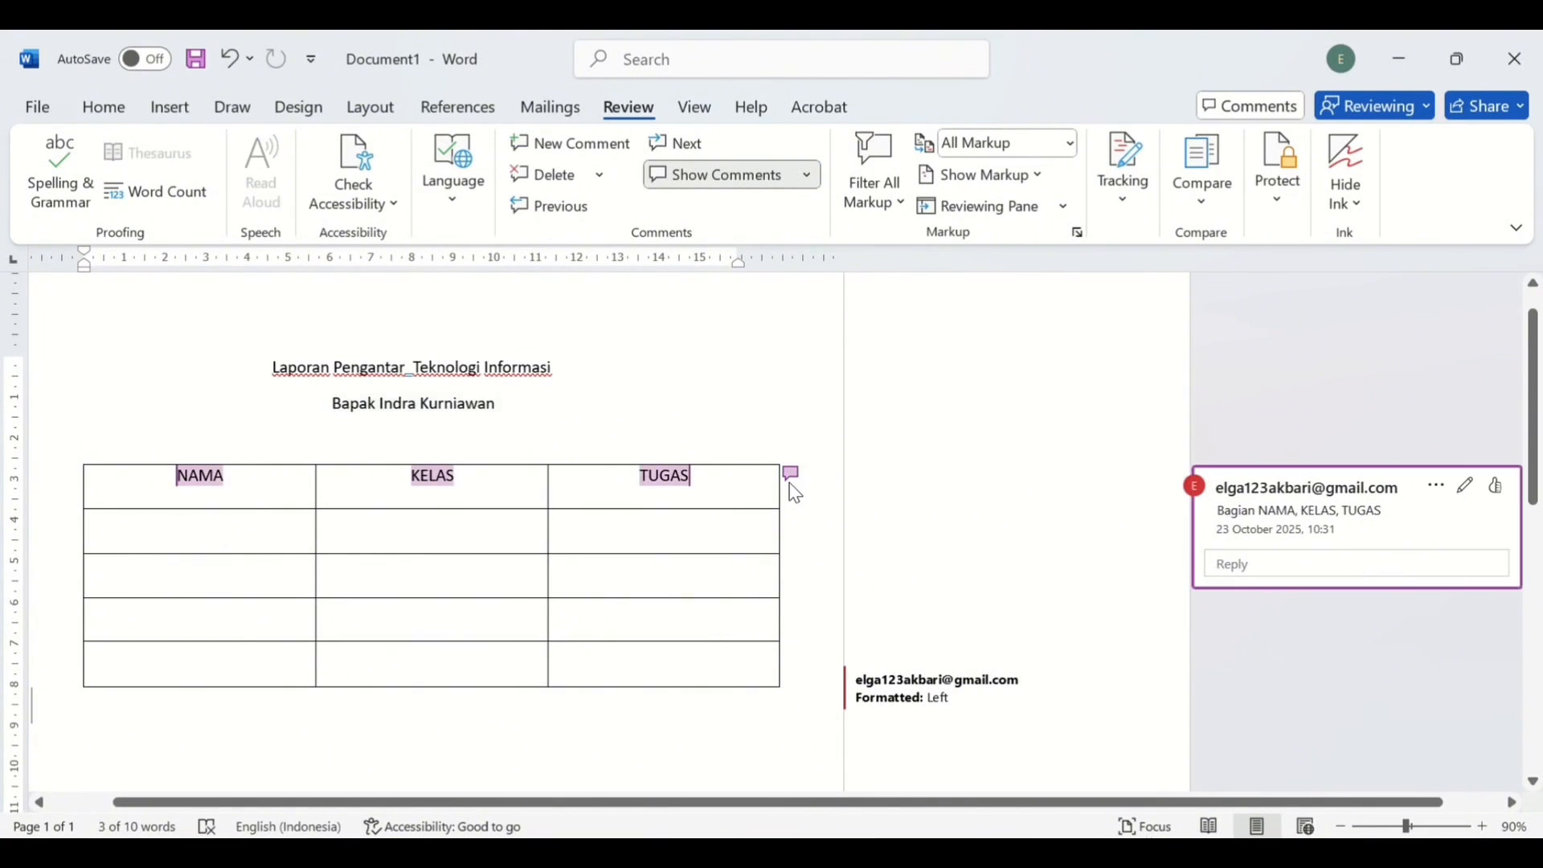
- Delete the header-row comment and check the remaining 'Formatted: Left' change note
click(549, 184)
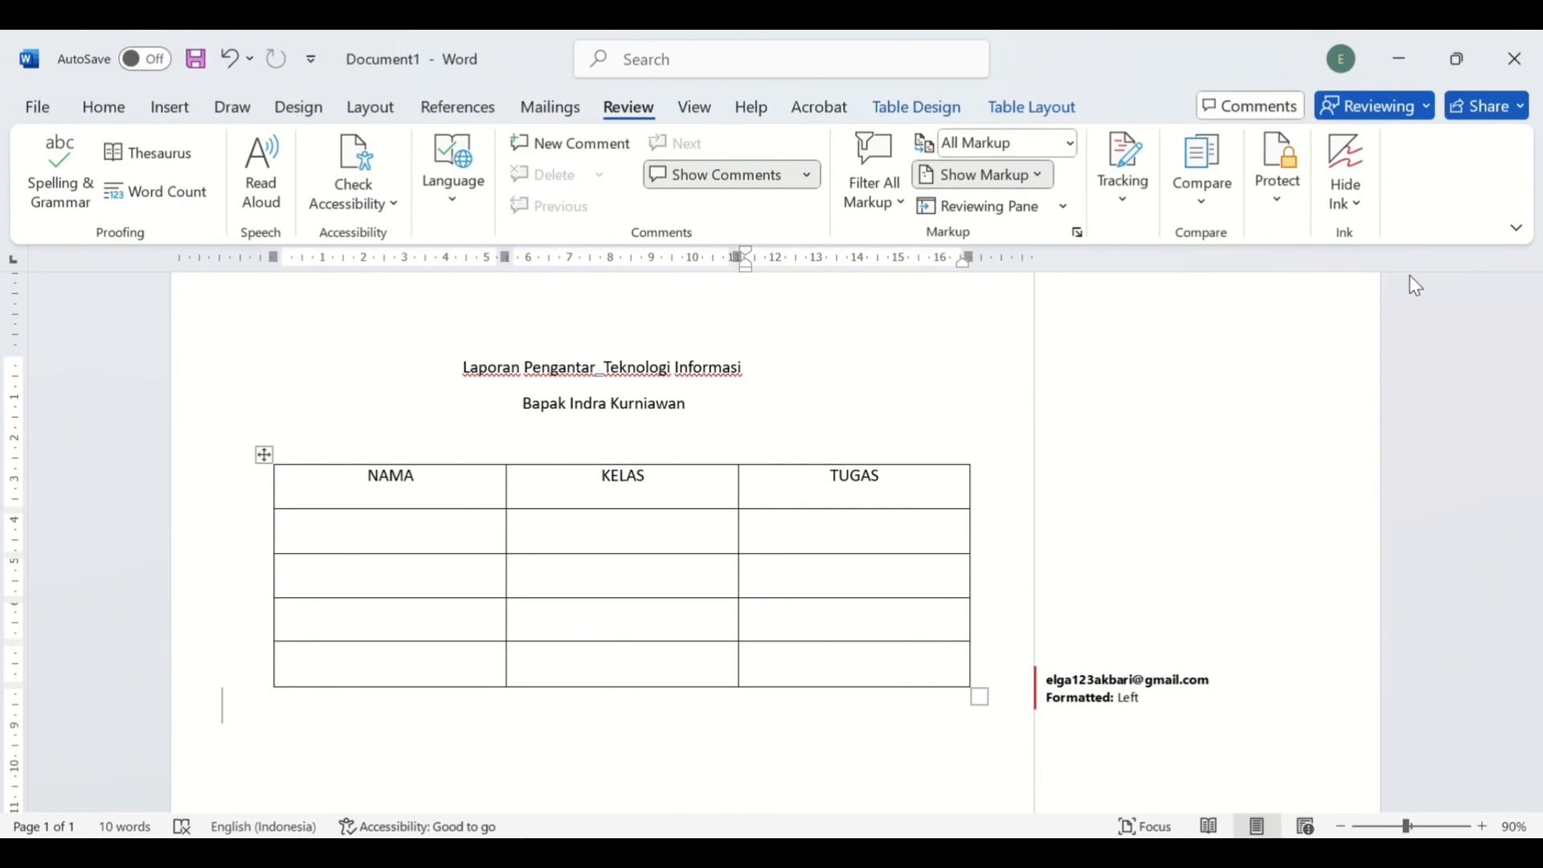
scroll(1102, 639, down, 3)
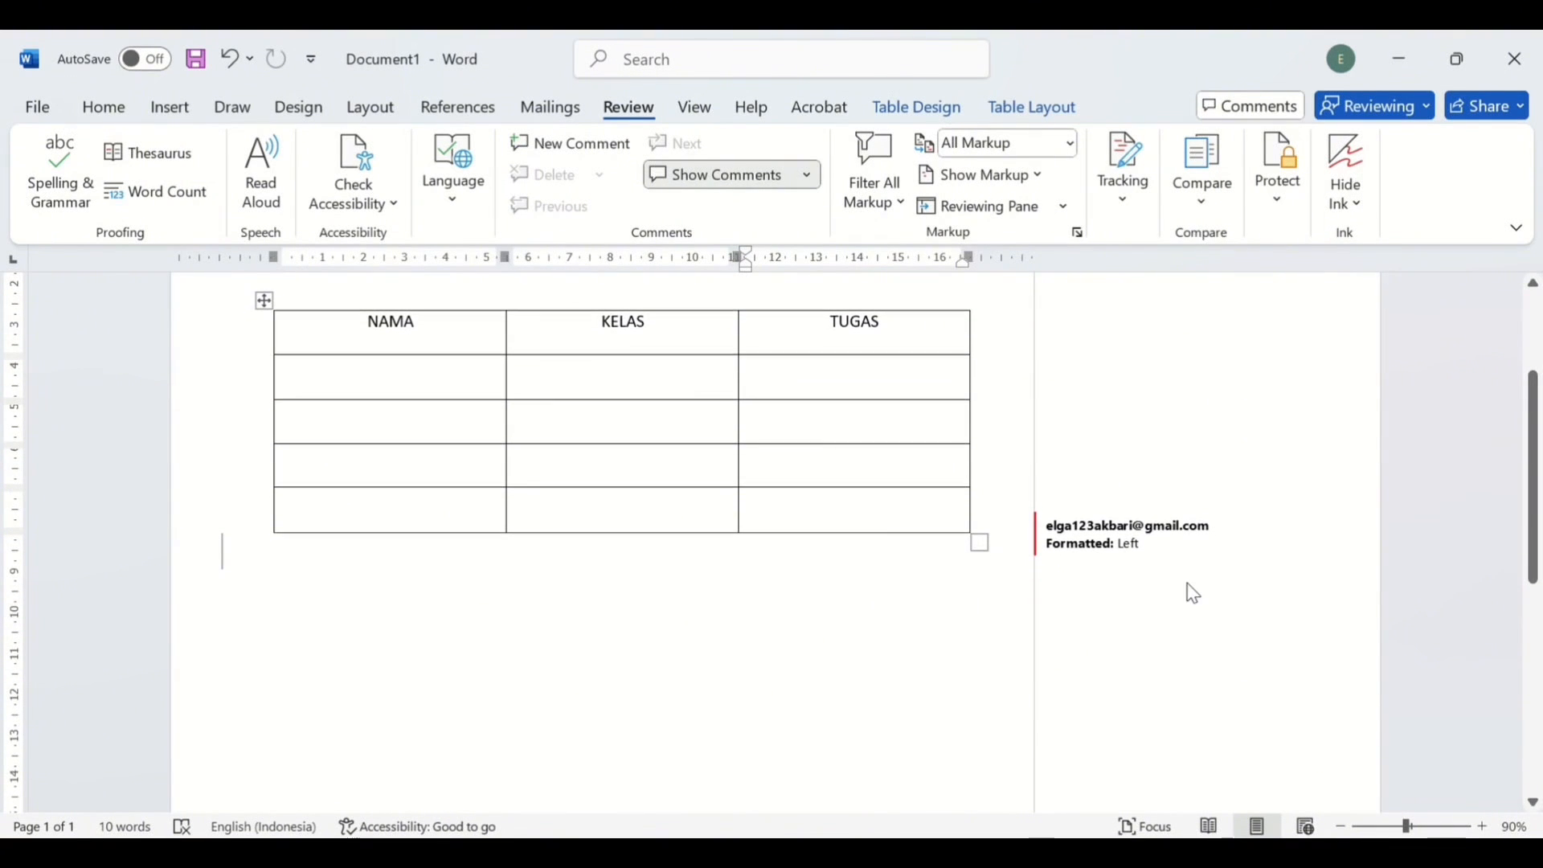
click(1192, 545)
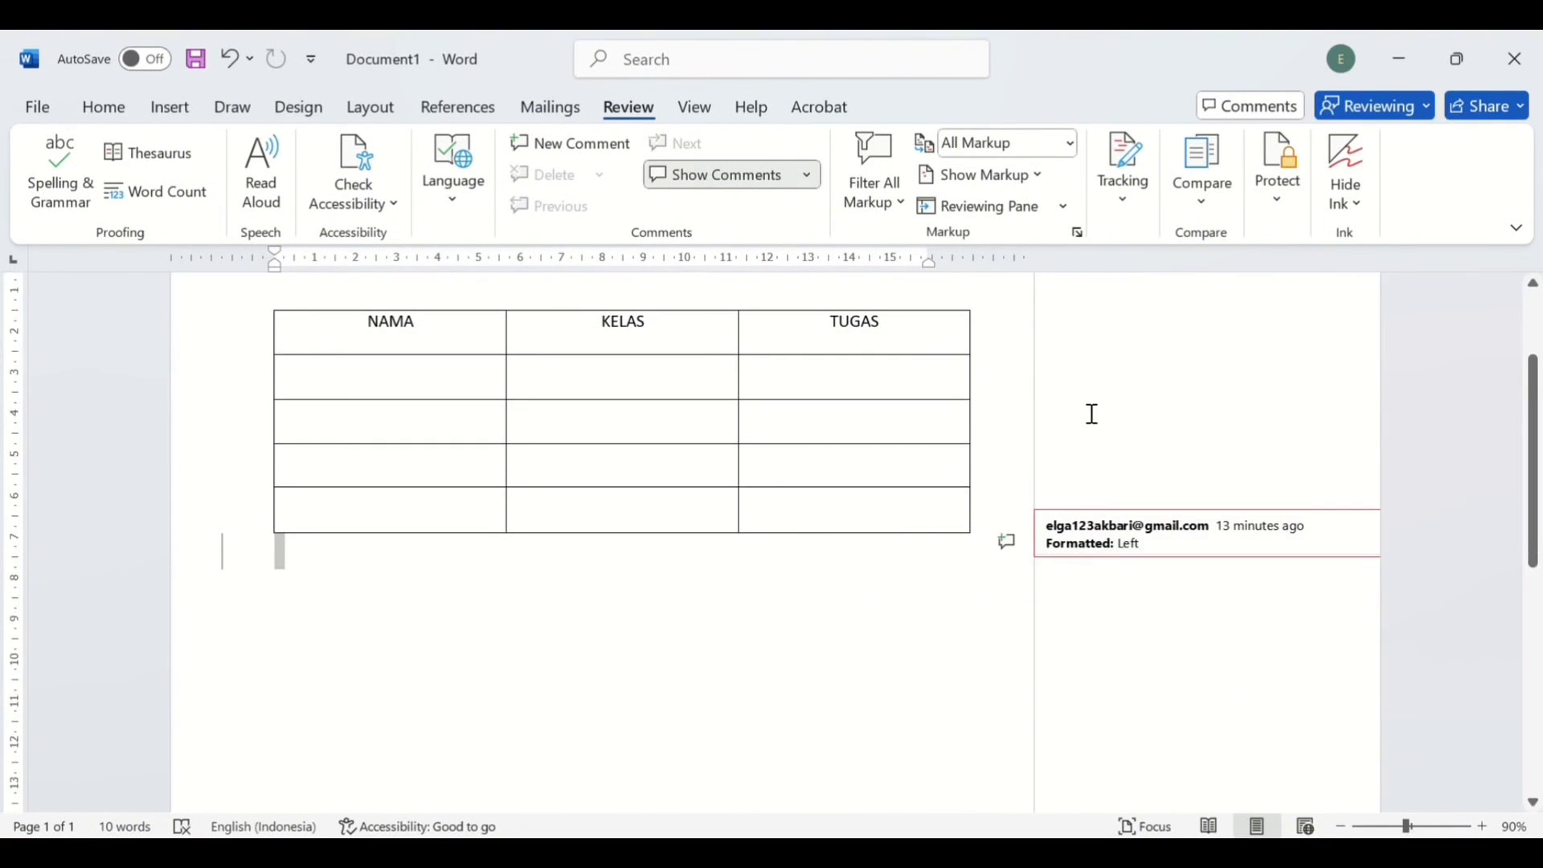
scroll(1093, 414, up, 3)
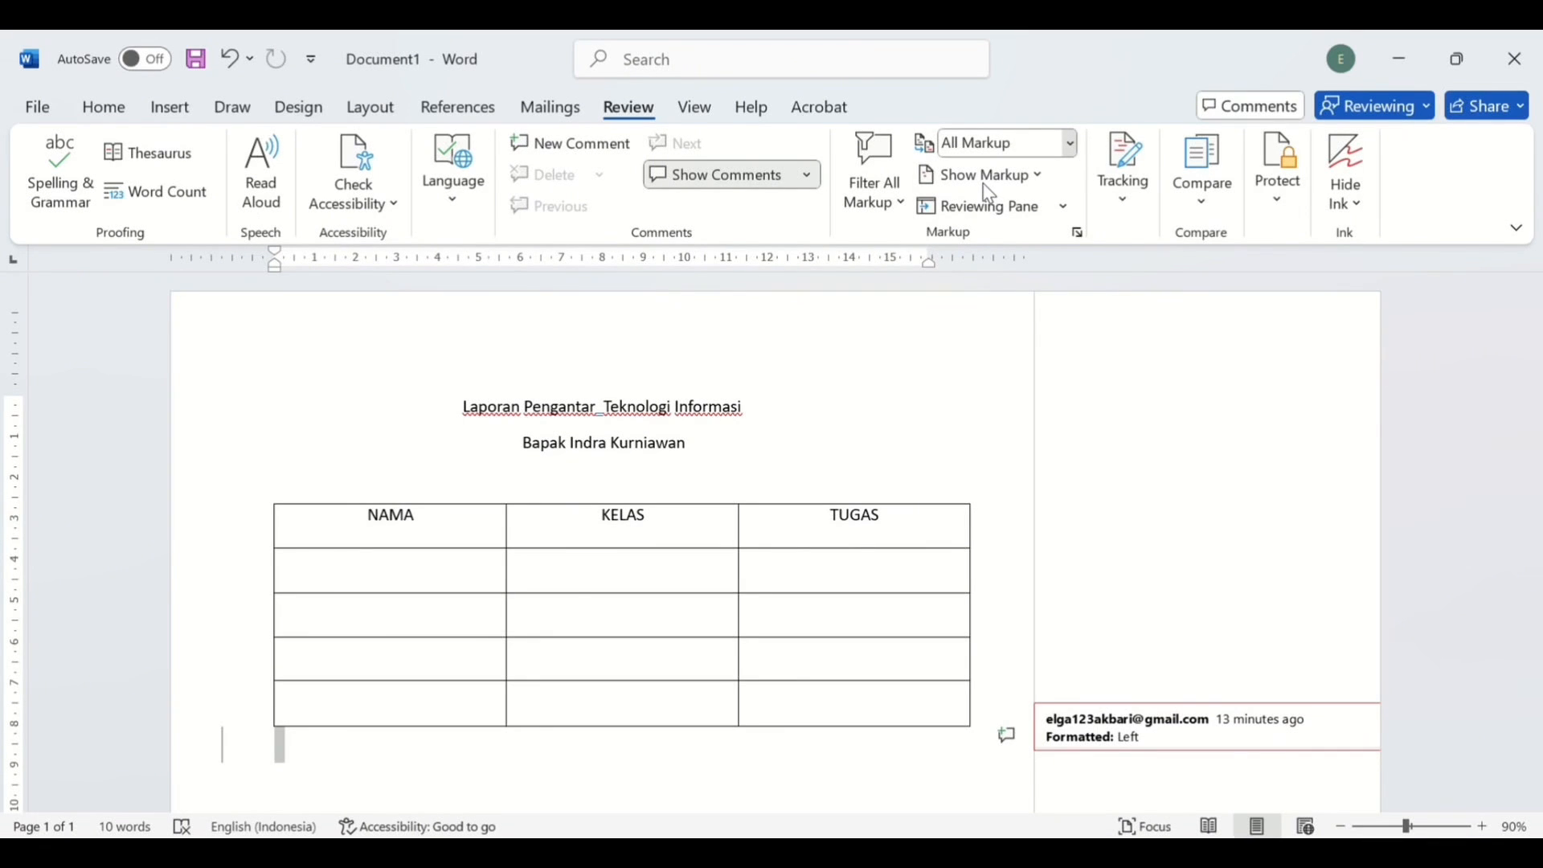
- Switch the review display from All Markup to No Markup
click(979, 239)
scroll(1010, 531, down, 3)
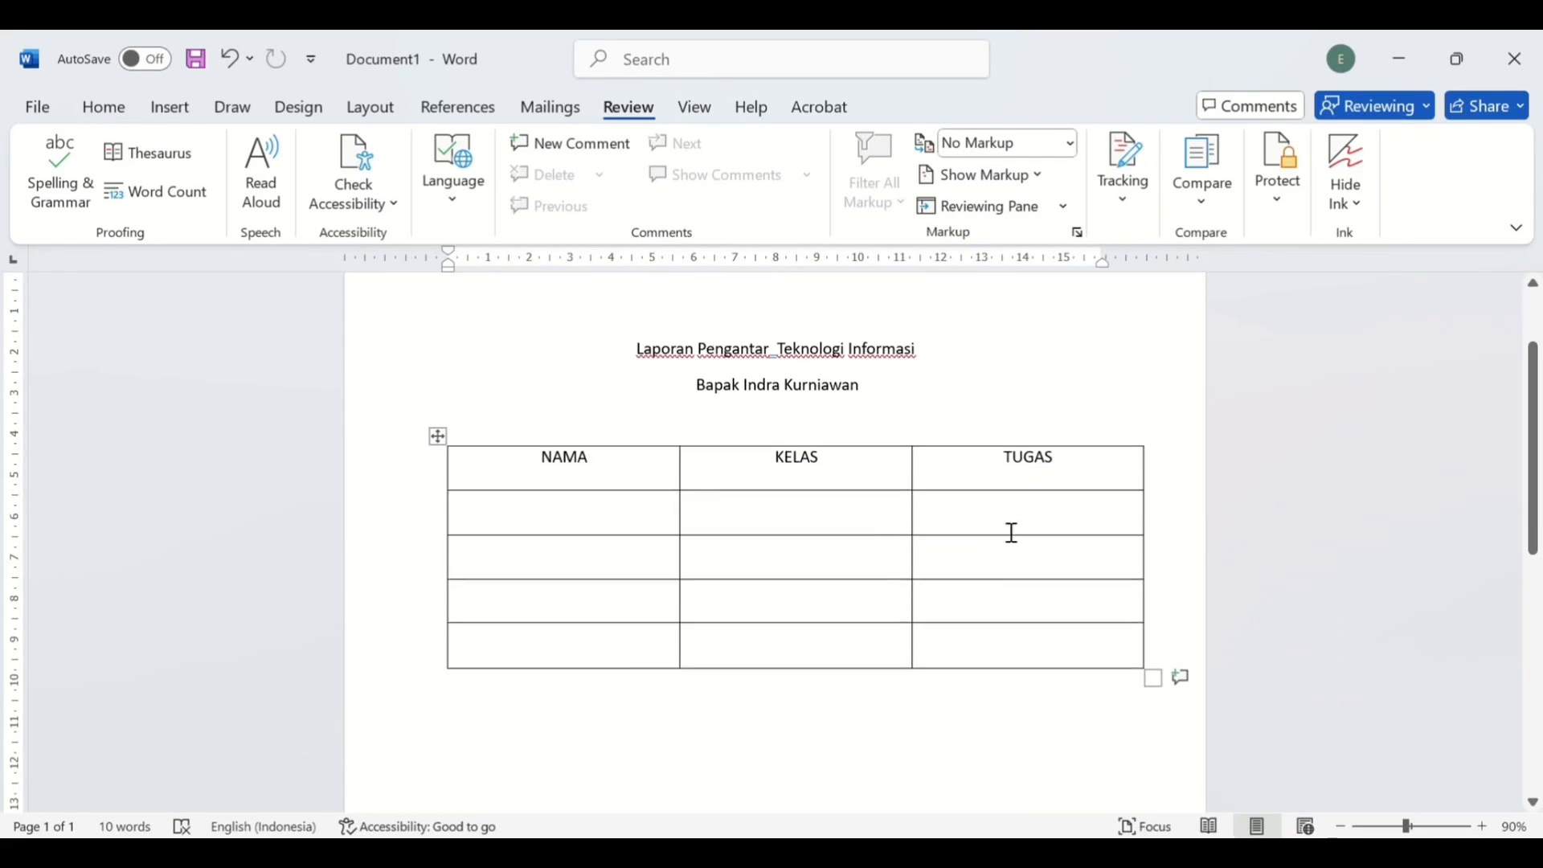
scroll(1012, 533, up, 3)
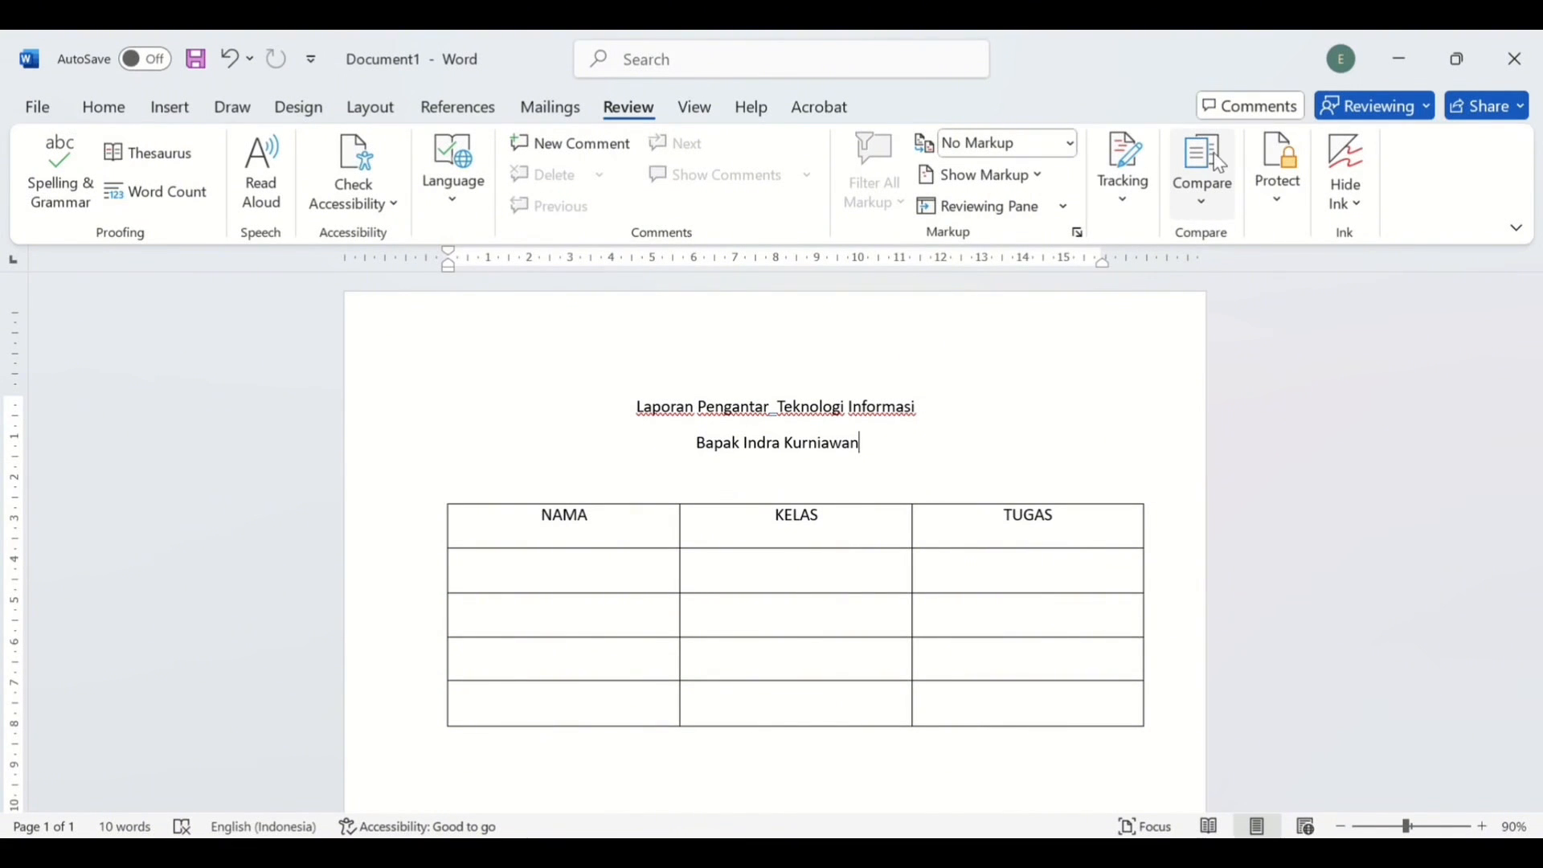
click(1198, 197)
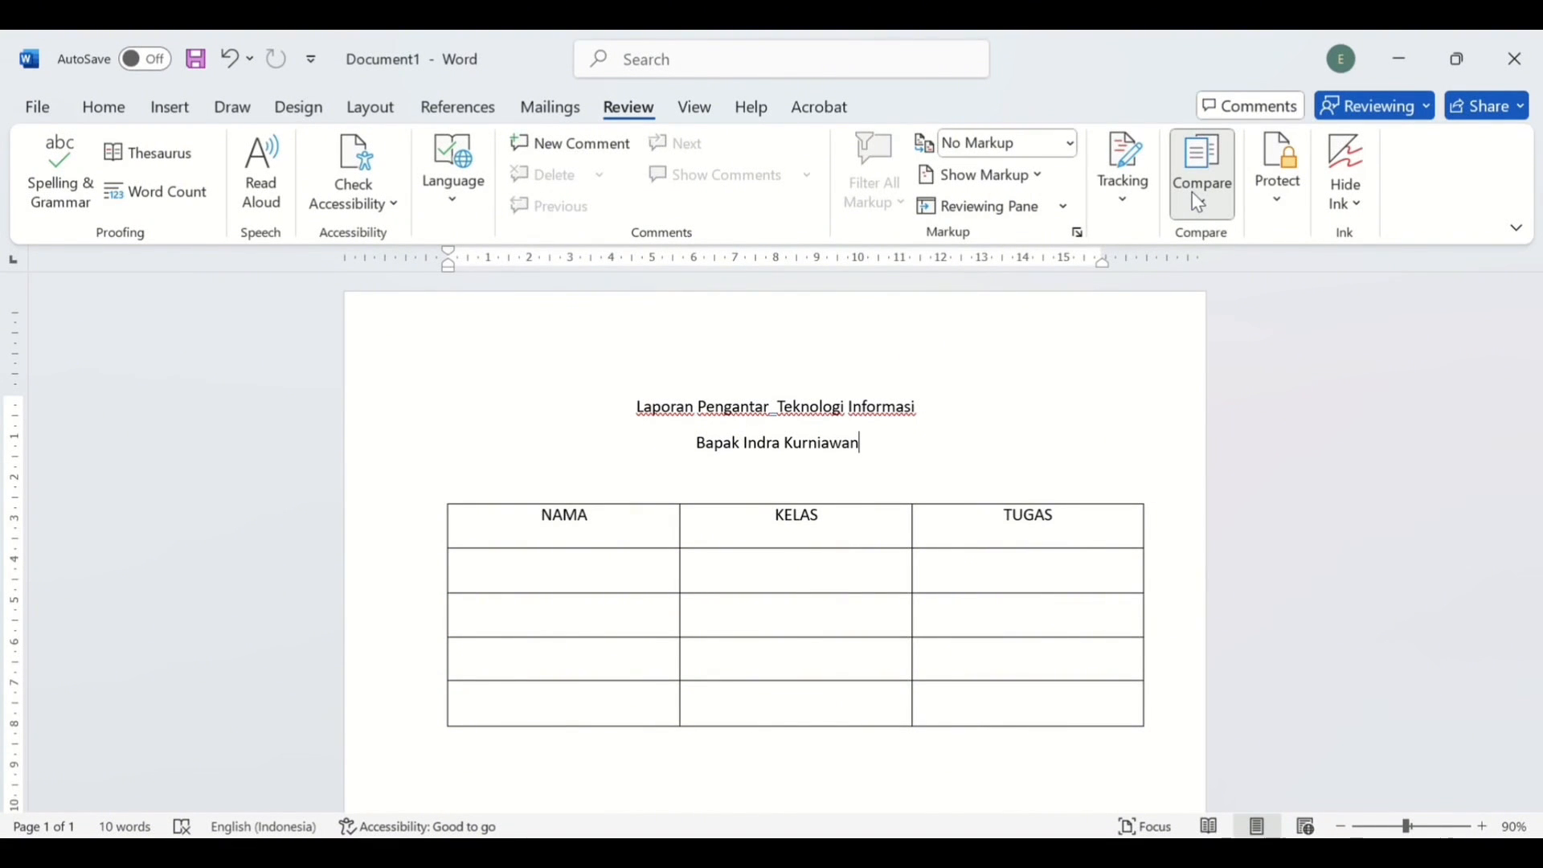
click(1284, 248)
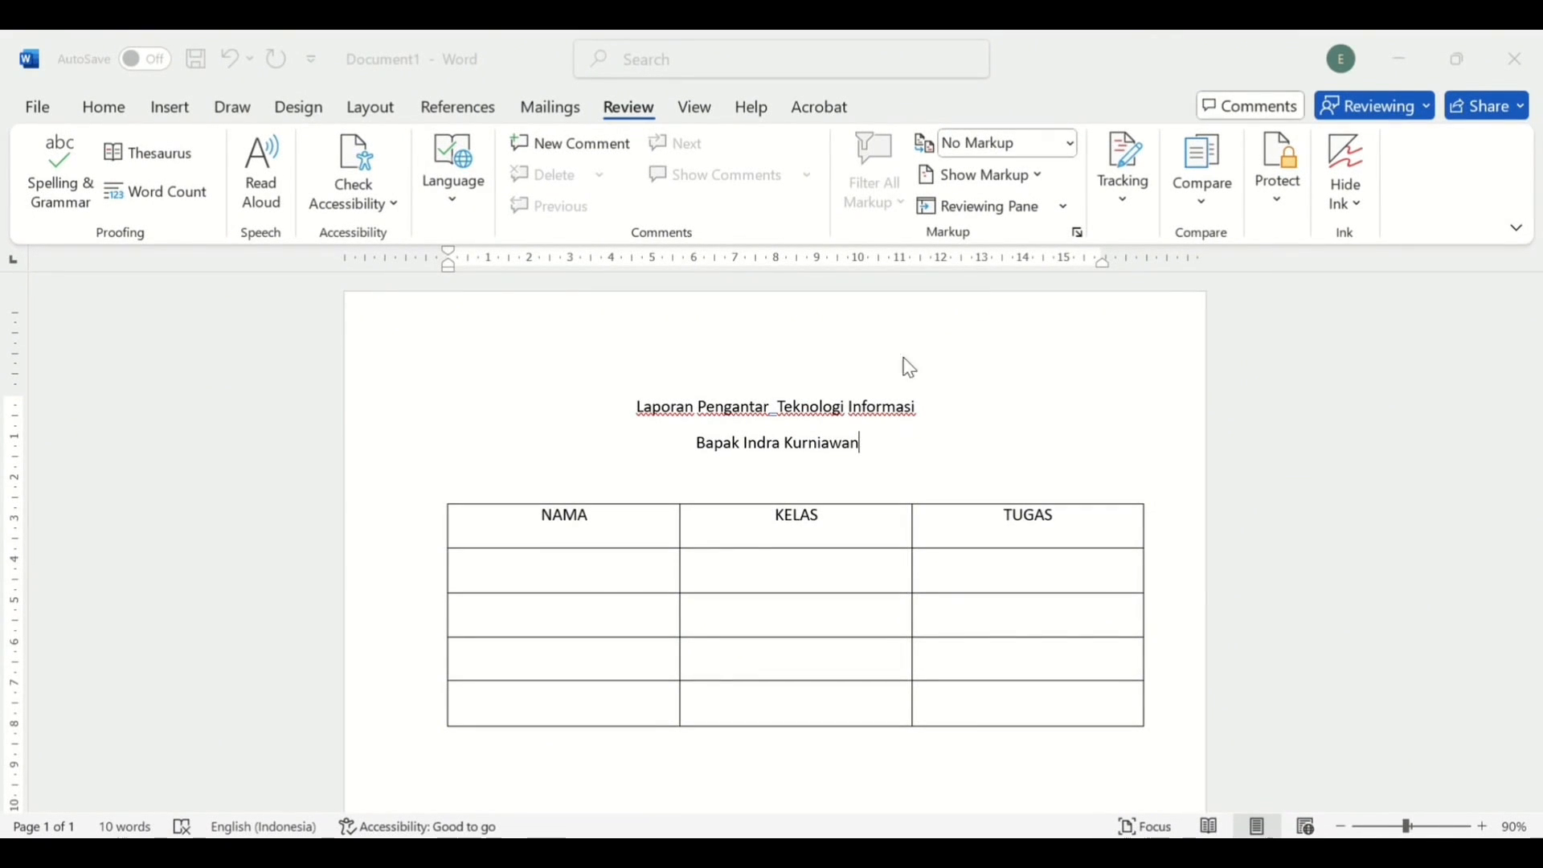
click(1060, 341)
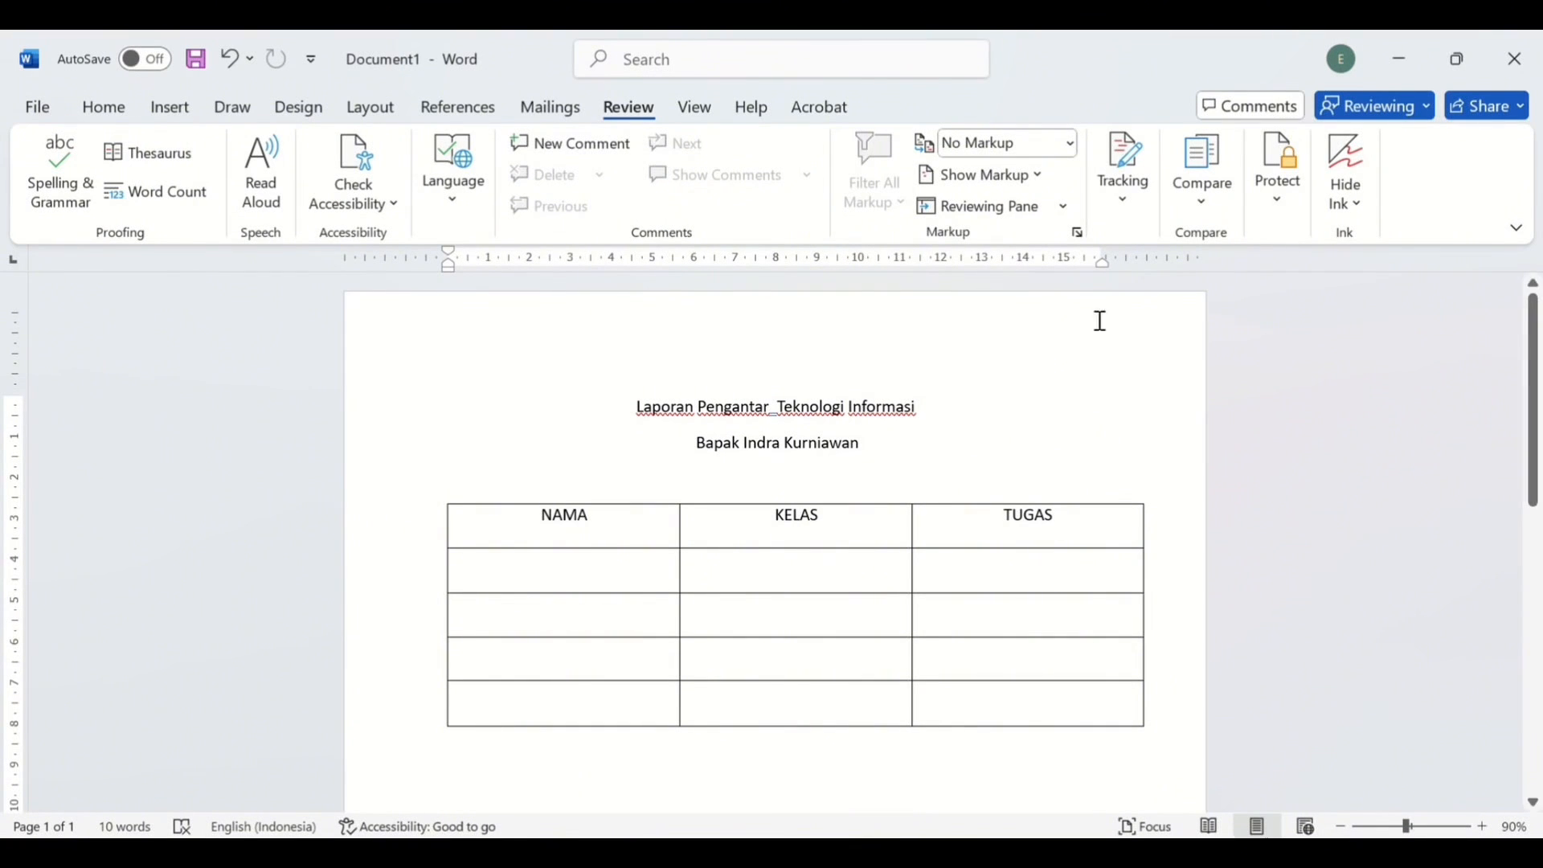